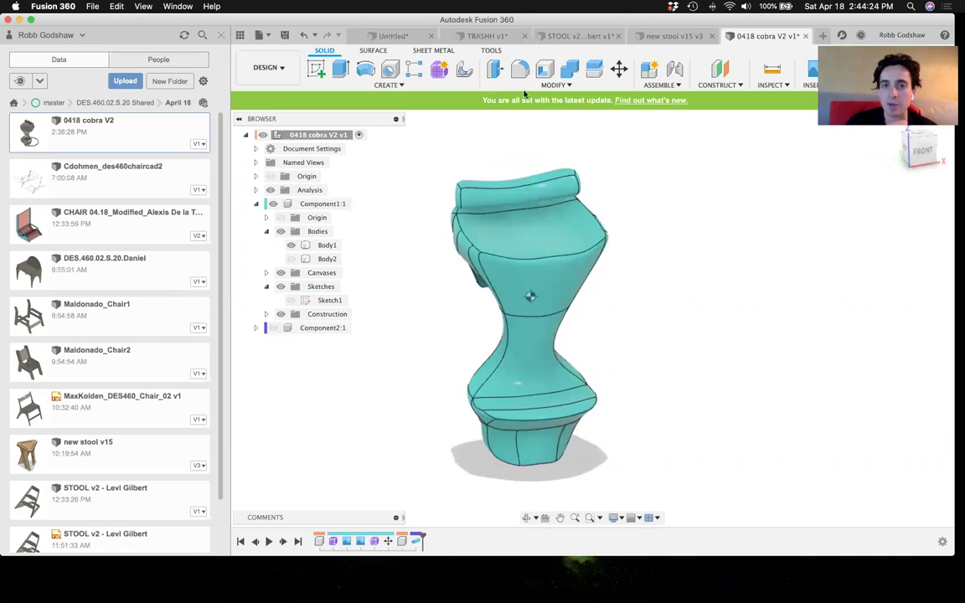
- Create a user parameter named thickness in inches with the expression 0.5
click(548, 85)
click(476, 289)
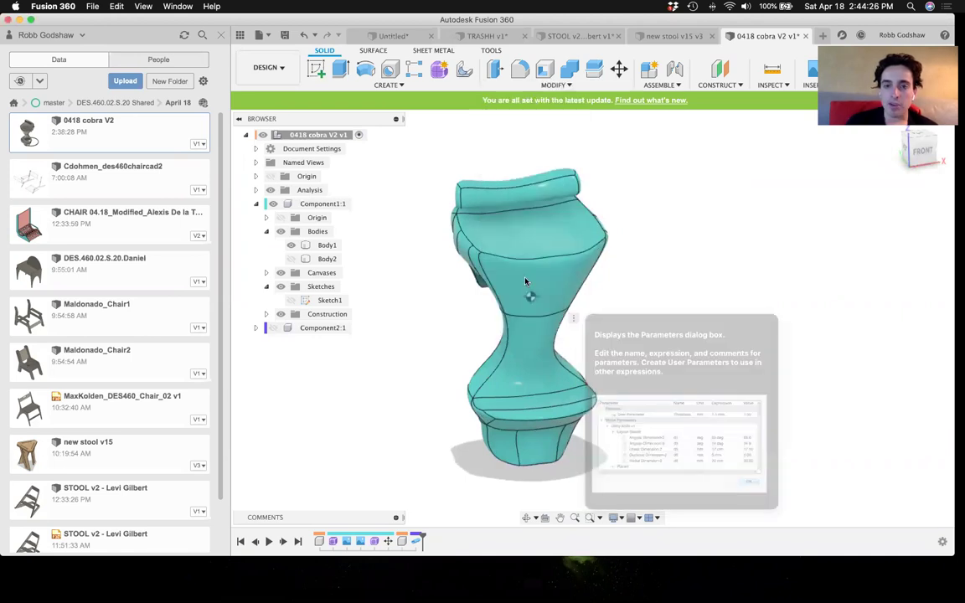
click(183, 156)
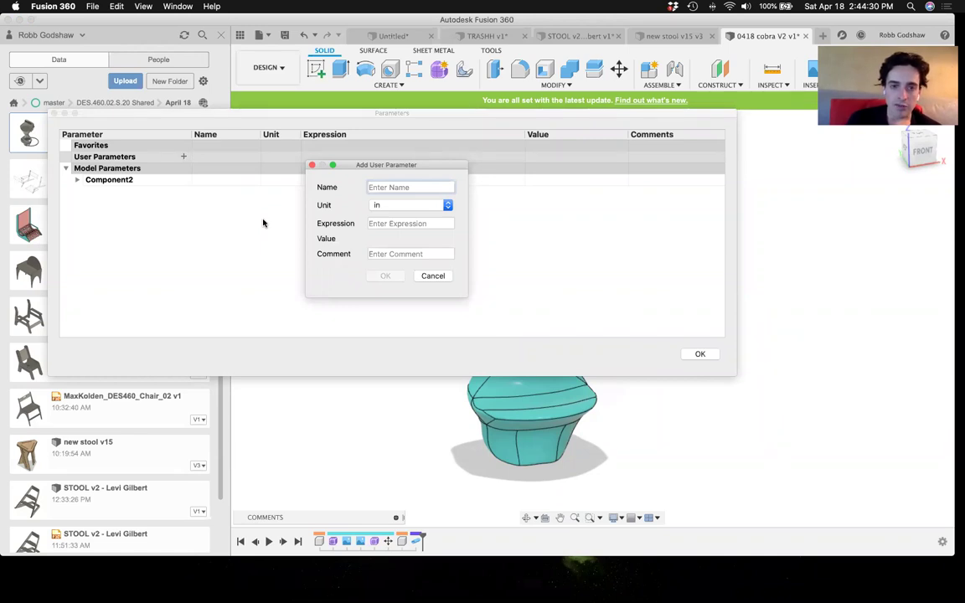
text(pan)
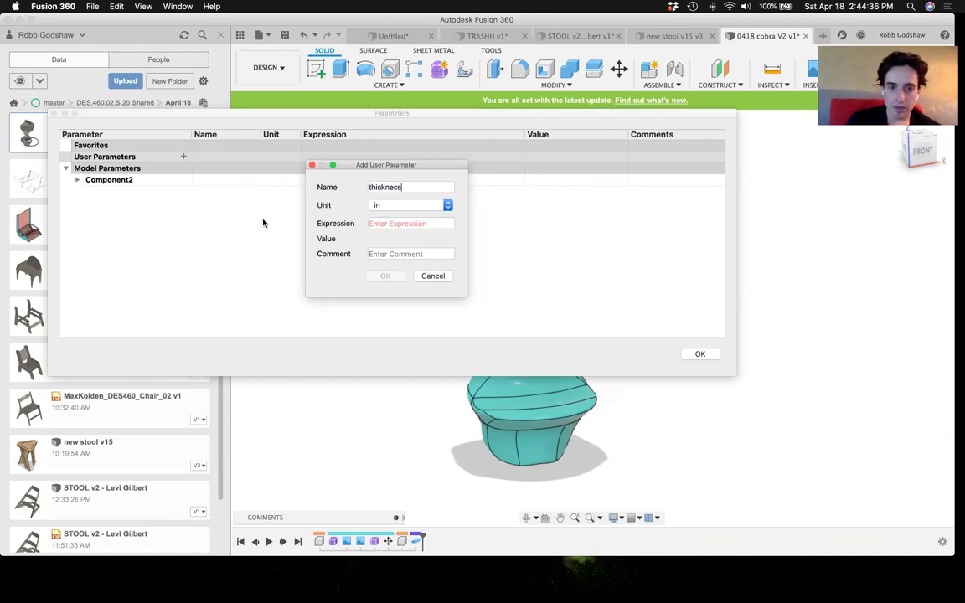
text(0.5)
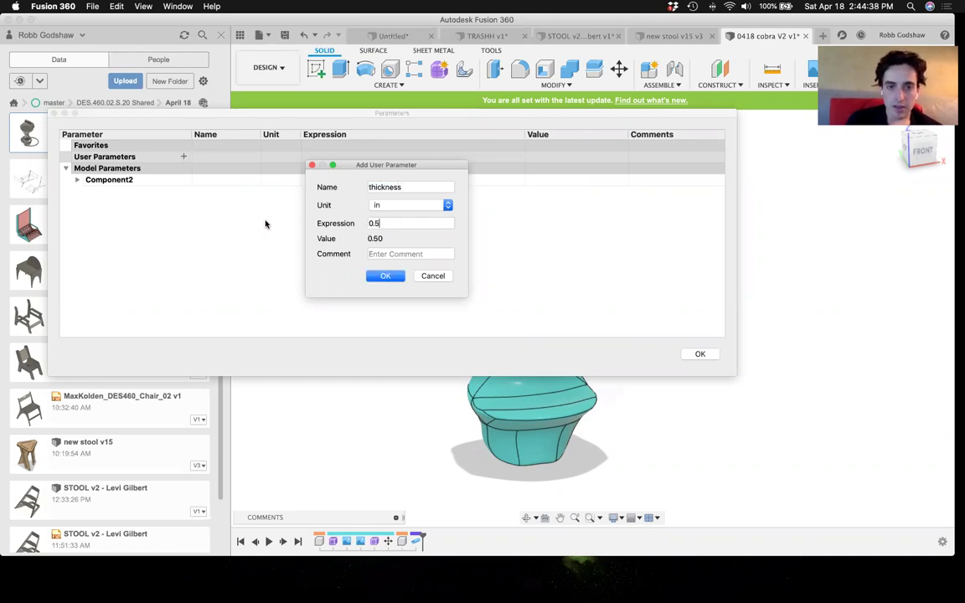
click(384, 275)
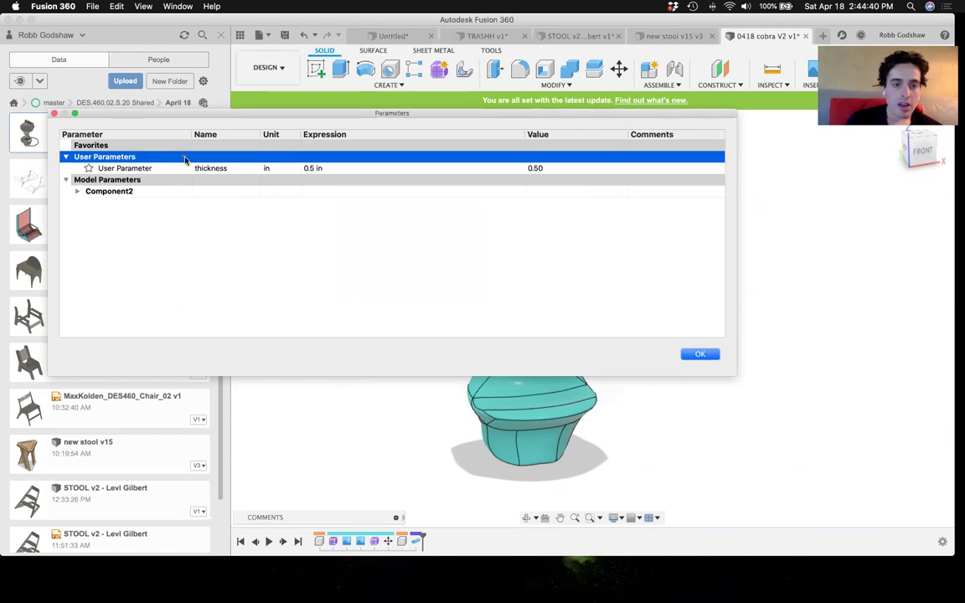
- Add a user parameter named gap in inches with the expression 0.1 and close the parameter list
click(184, 160)
text(gap)
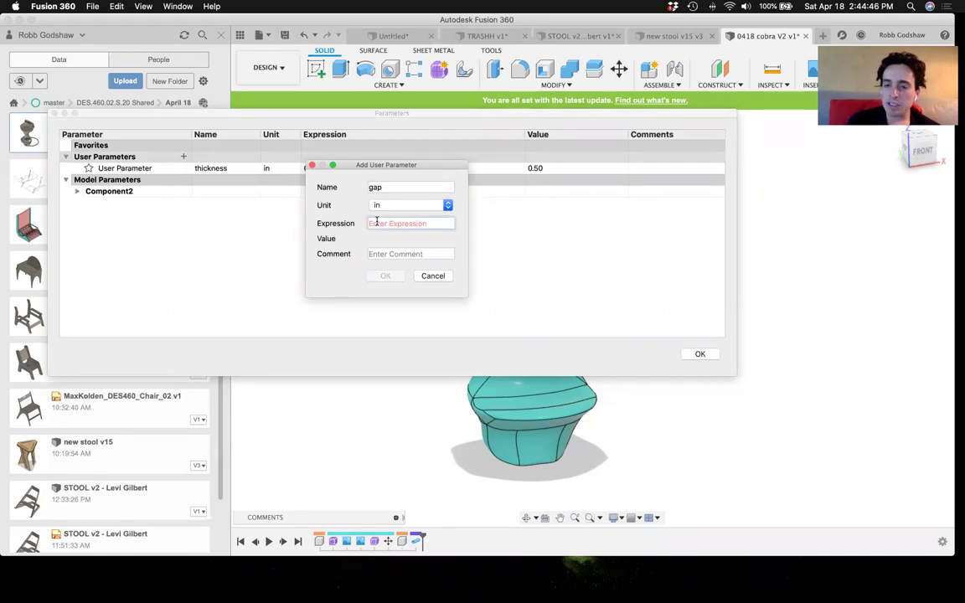
click(376, 222)
text(0)
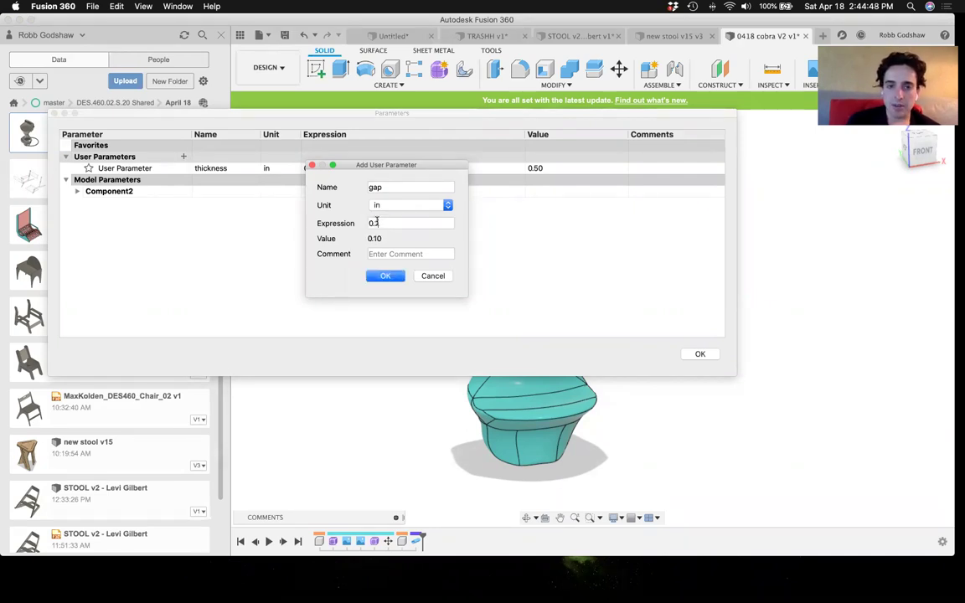
text(.1)
key(Return)
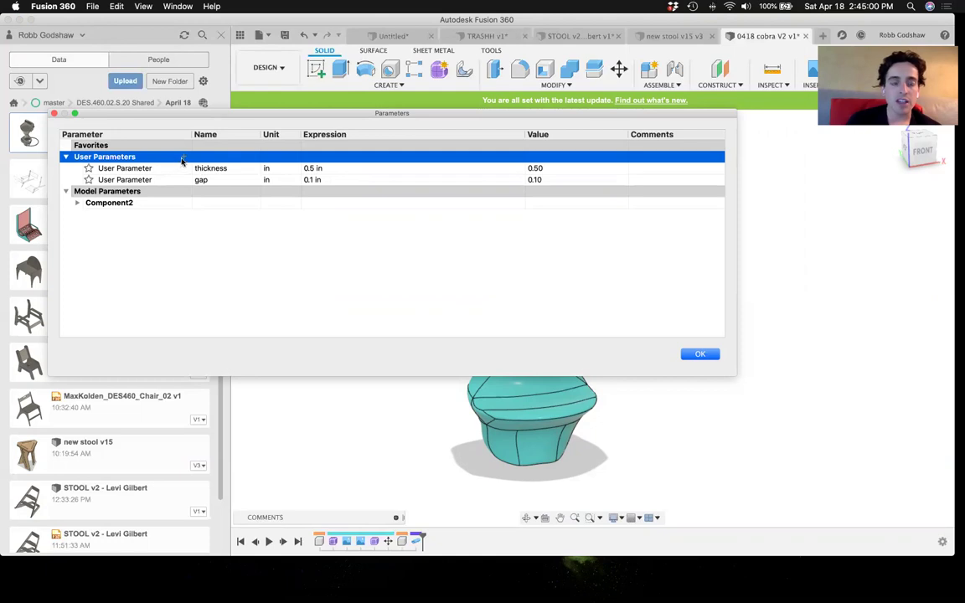
key(Return)
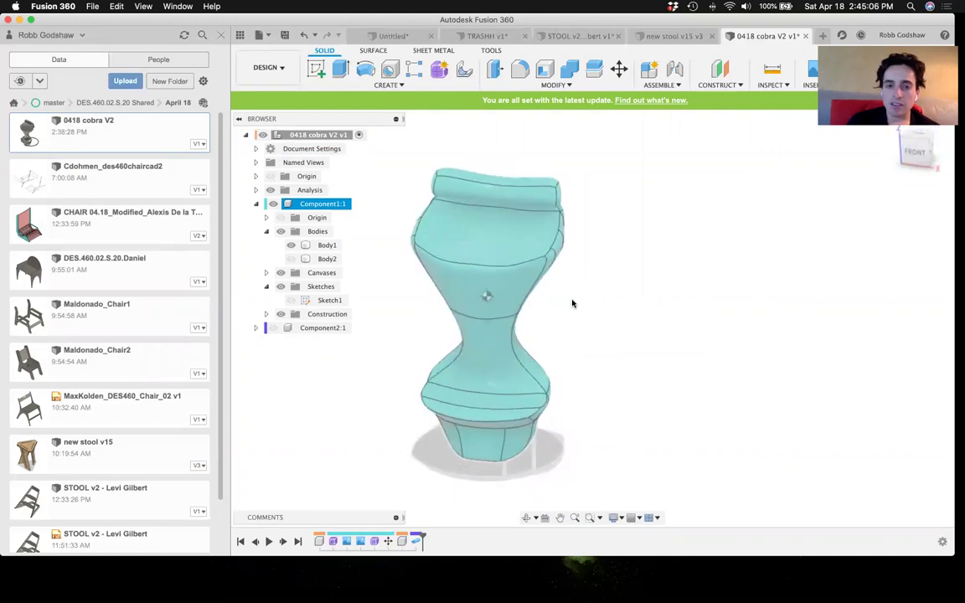
- Show the origins of the design and Component1, and inspect which geometry belongs to the Form2 feature and Sketch1
click(305, 177)
click(320, 203)
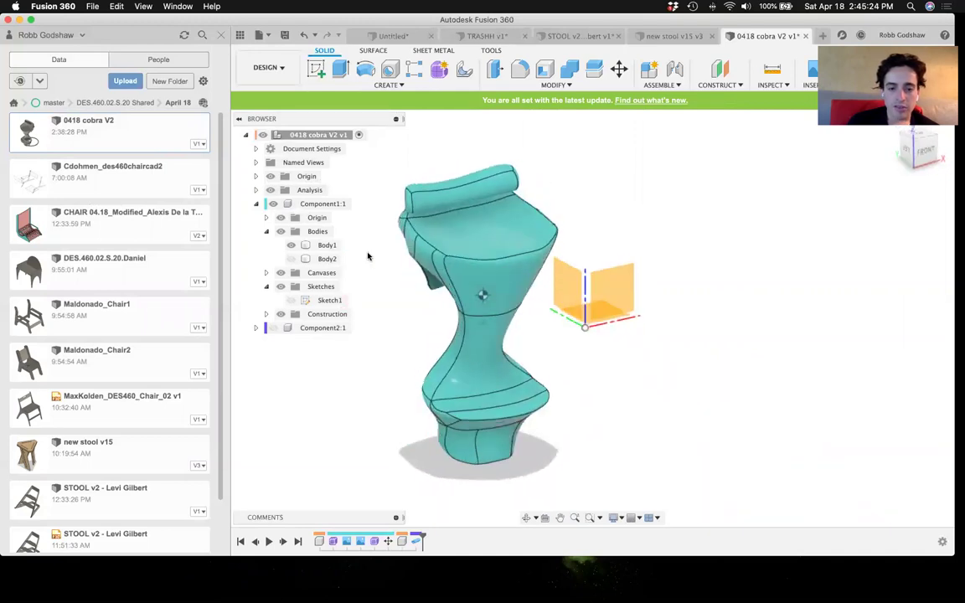
click(375, 541)
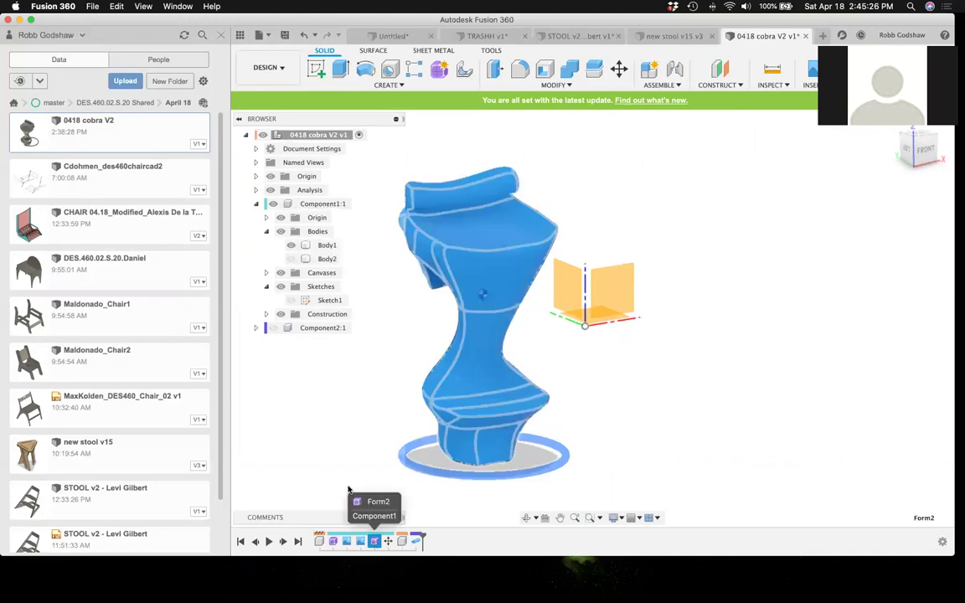
key(Escape)
click(291, 300)
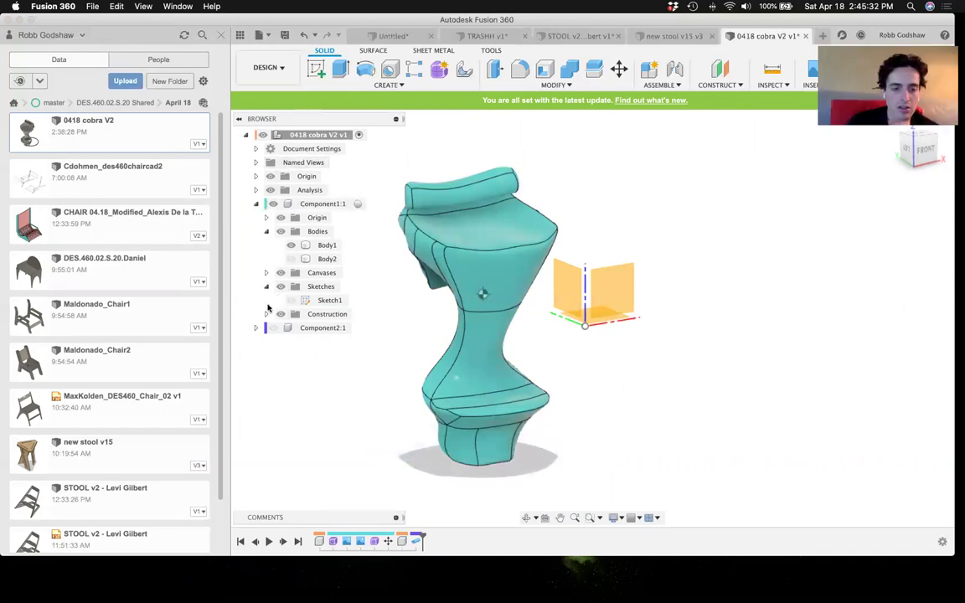
click(256, 328)
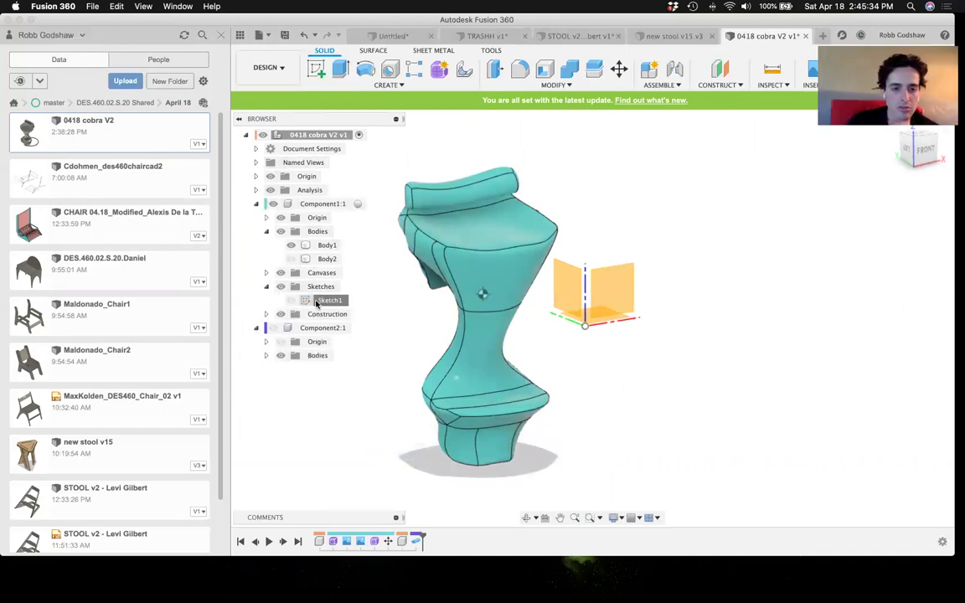
click(316, 303)
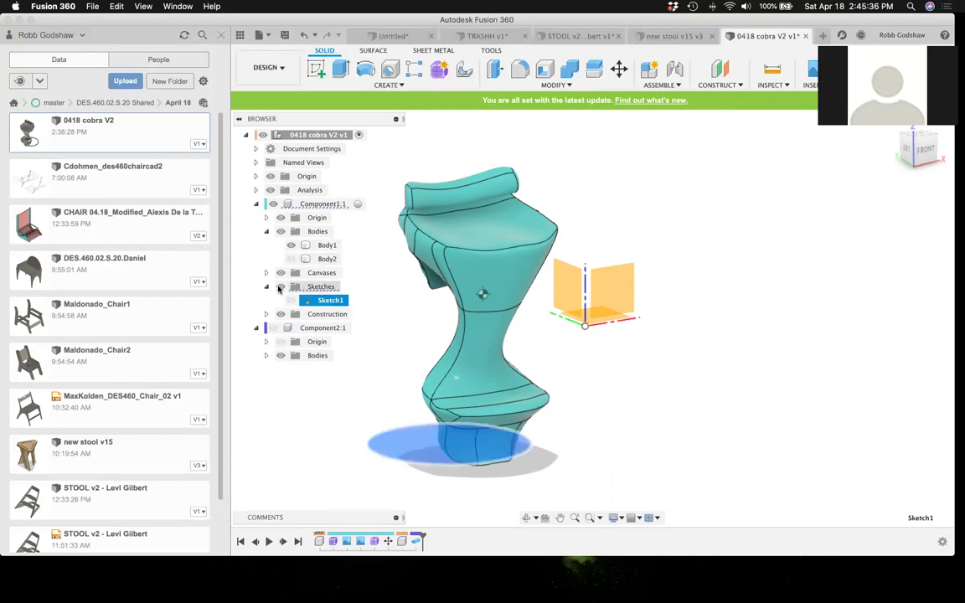
- Preview the three reference canvases of Component1 one at a time, hiding each again
click(267, 273)
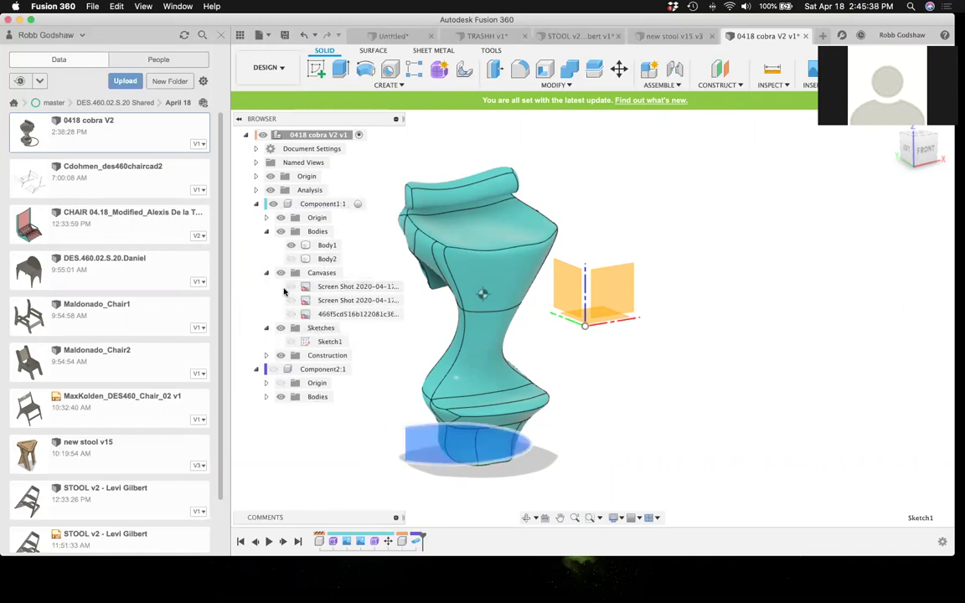
click(290, 286)
click(290, 287)
click(290, 300)
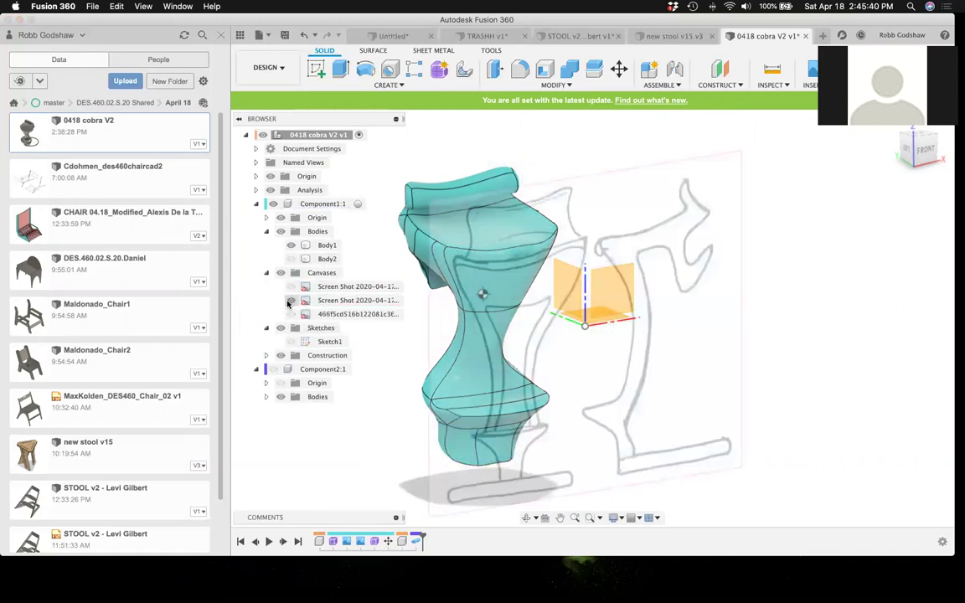
click(289, 301)
click(290, 314)
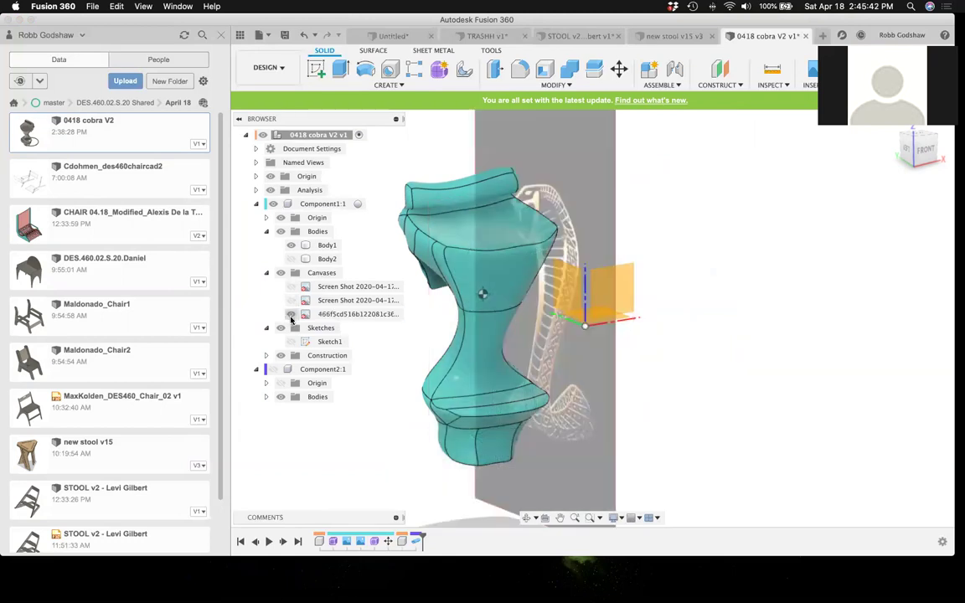
click(291, 314)
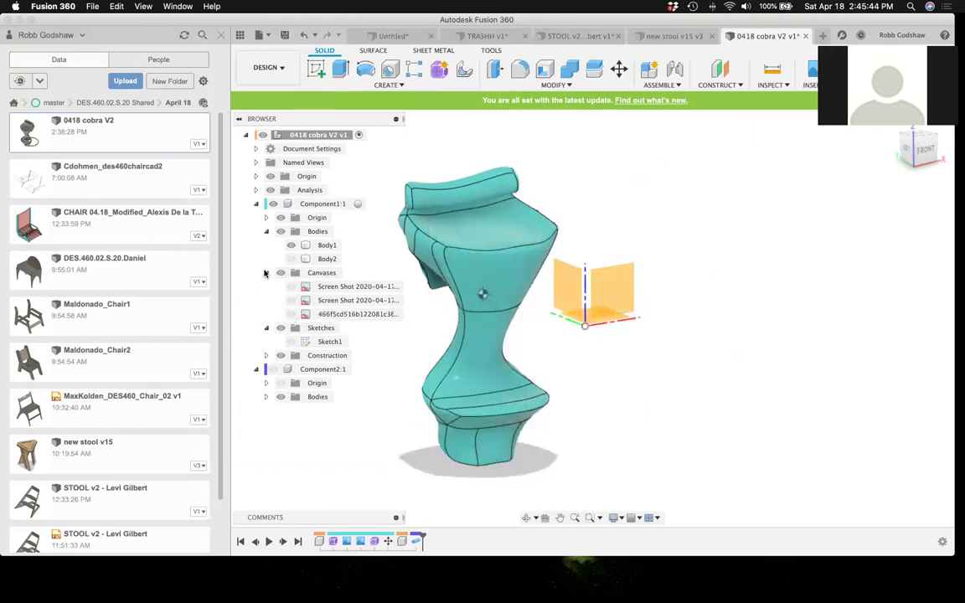
click(266, 273)
- Check where the existing construction plane Plane1 of Component1 lies relative to the stool
click(266, 314)
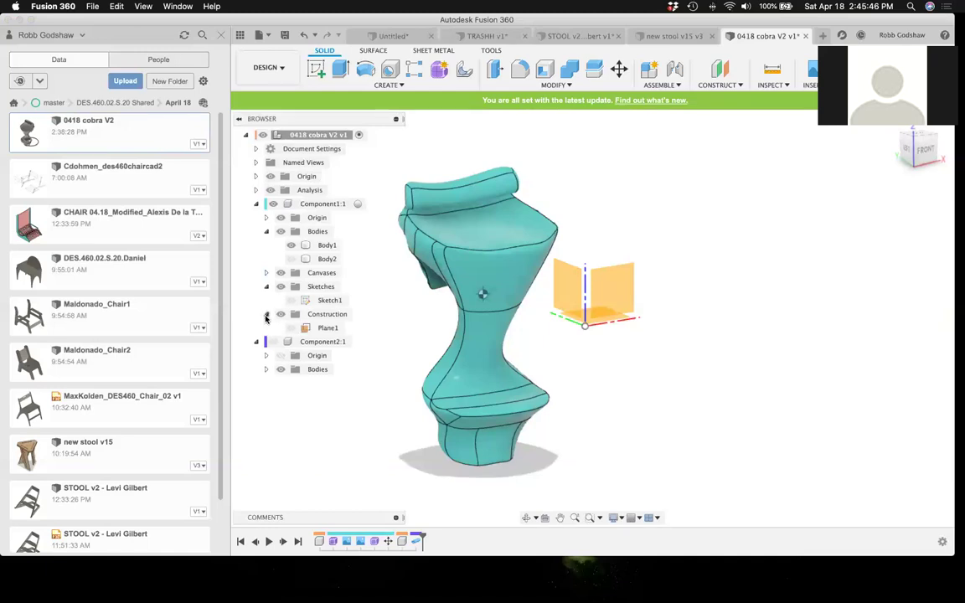
click(290, 329)
click(290, 329)
middle_drag(469, 328, 453, 330)
shift+scroll(456, 302, right, 5)
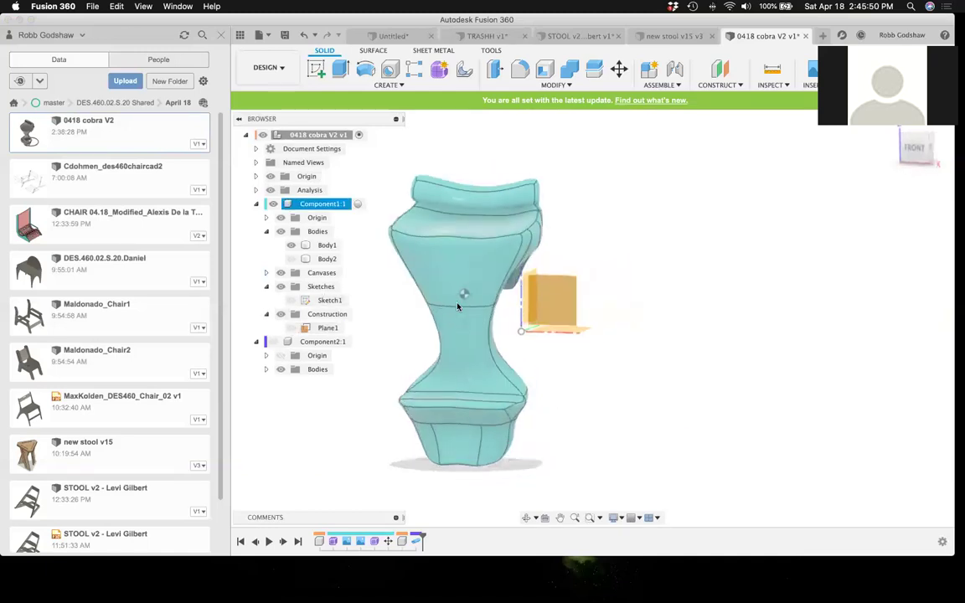
- Open the Form2 feature of the stool for editing
right_click(375, 544)
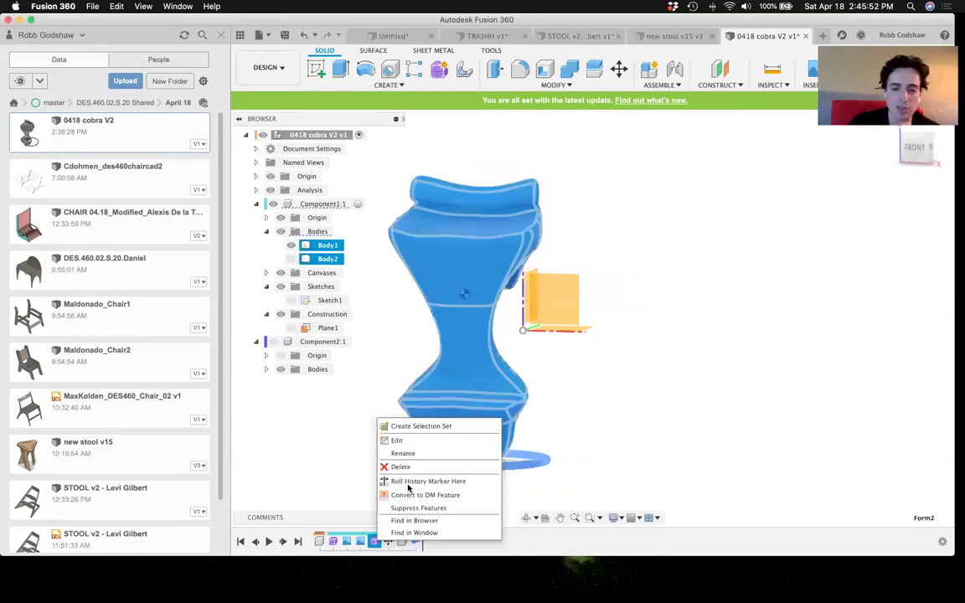
click(399, 444)
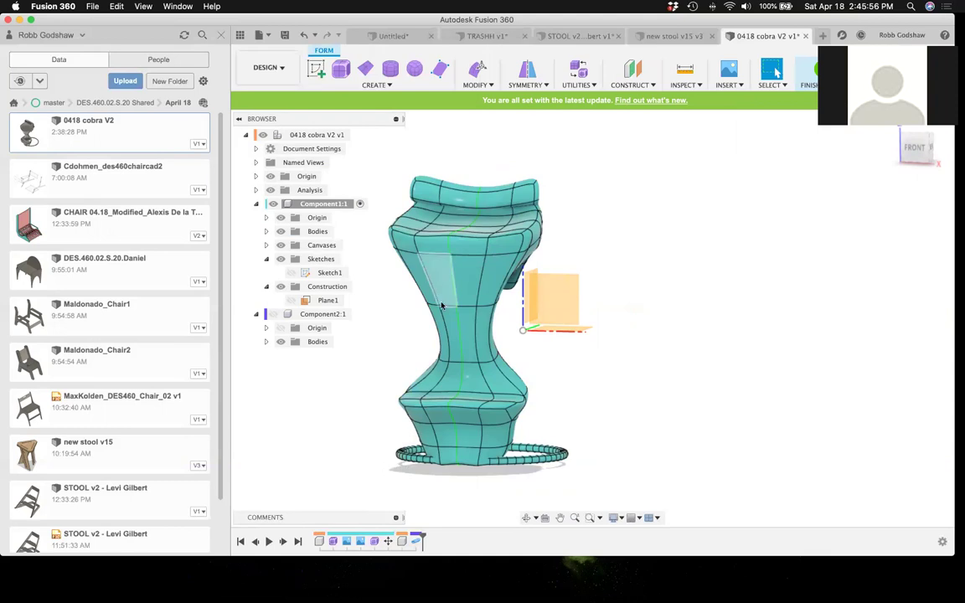
click(457, 279)
scroll(458, 285, up, 3)
scroll(458, 286, down, 3)
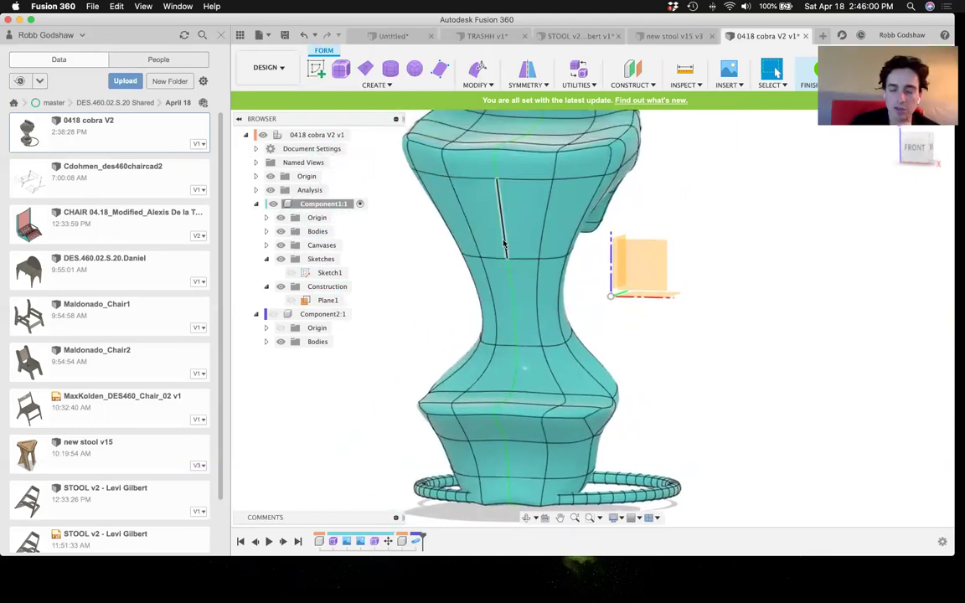
shift+scroll(504, 243, down, 10)
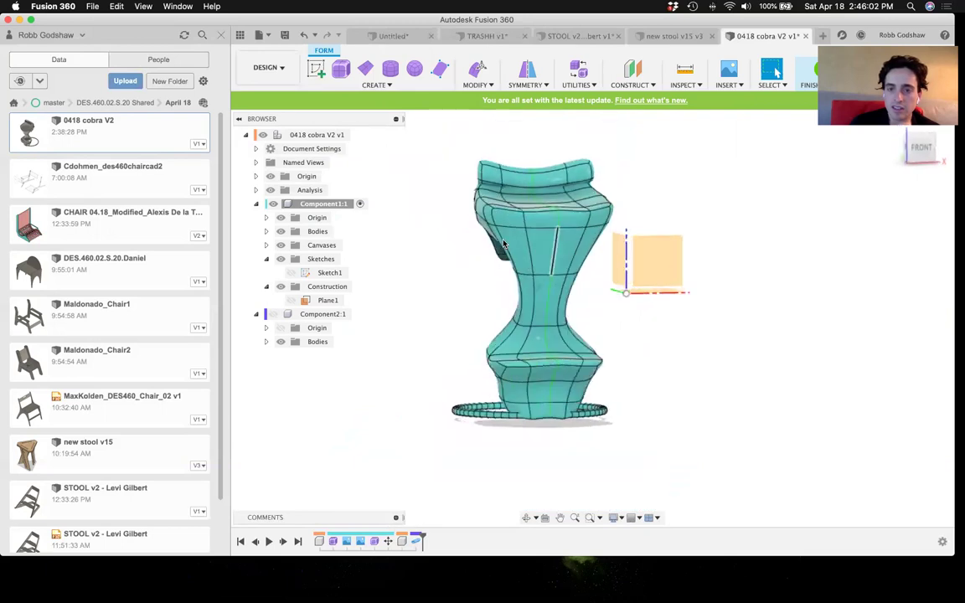
shift+scroll(504, 243, left, 10)
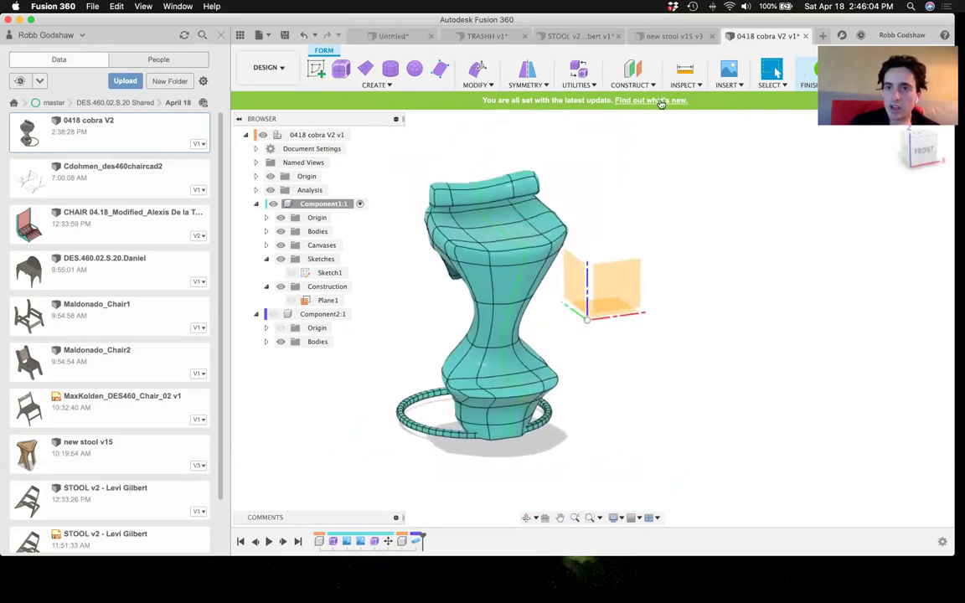
- Construct a plane through three points, using two seat vertices and one column vertex on the stool's symmetry line
click(633, 84)
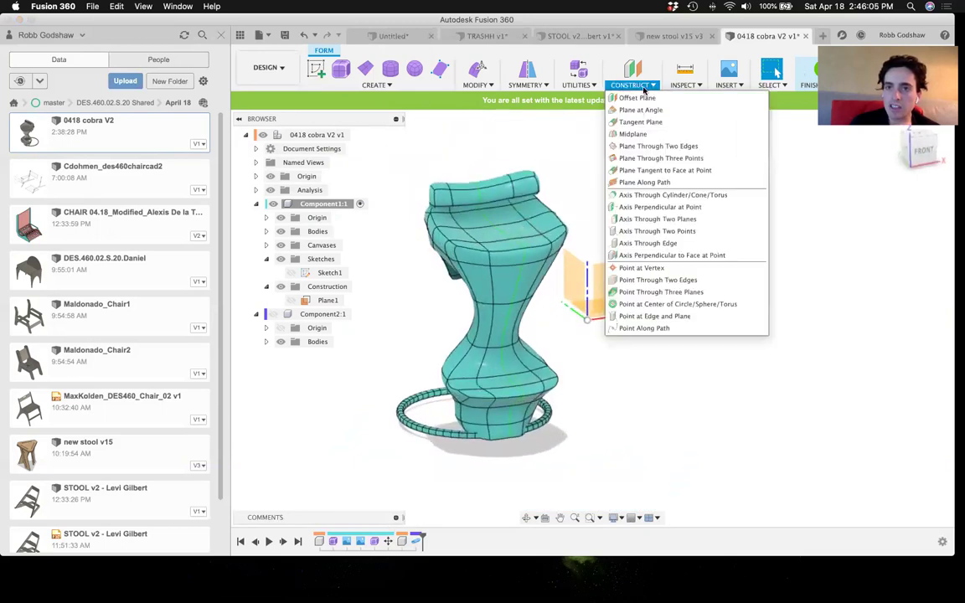
click(661, 158)
shift+scroll(502, 243, down, 5)
click(494, 225)
click(512, 238)
click(500, 345)
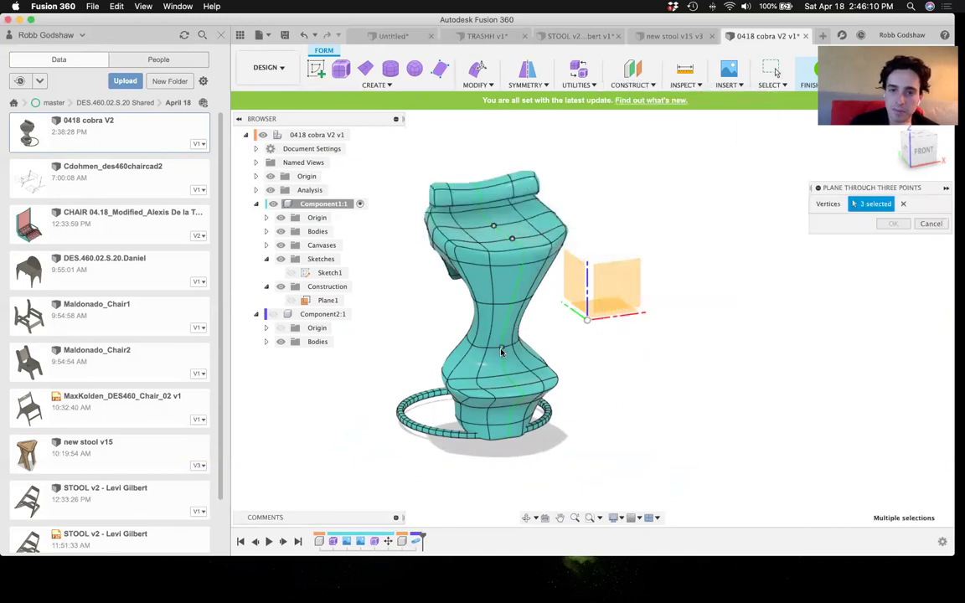
click(893, 224)
scroll(540, 243, up, 5)
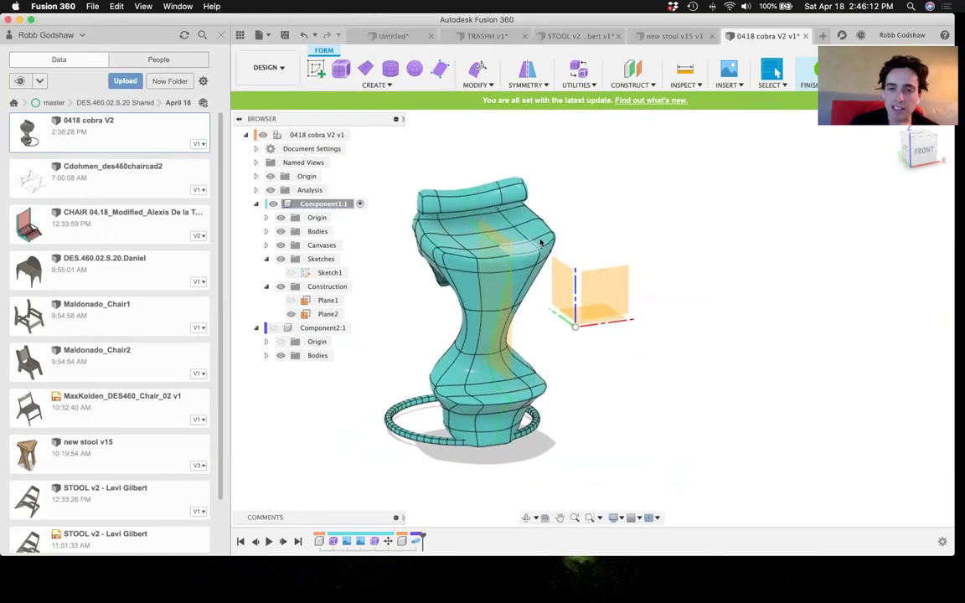
shift+scroll(540, 243, down, 5)
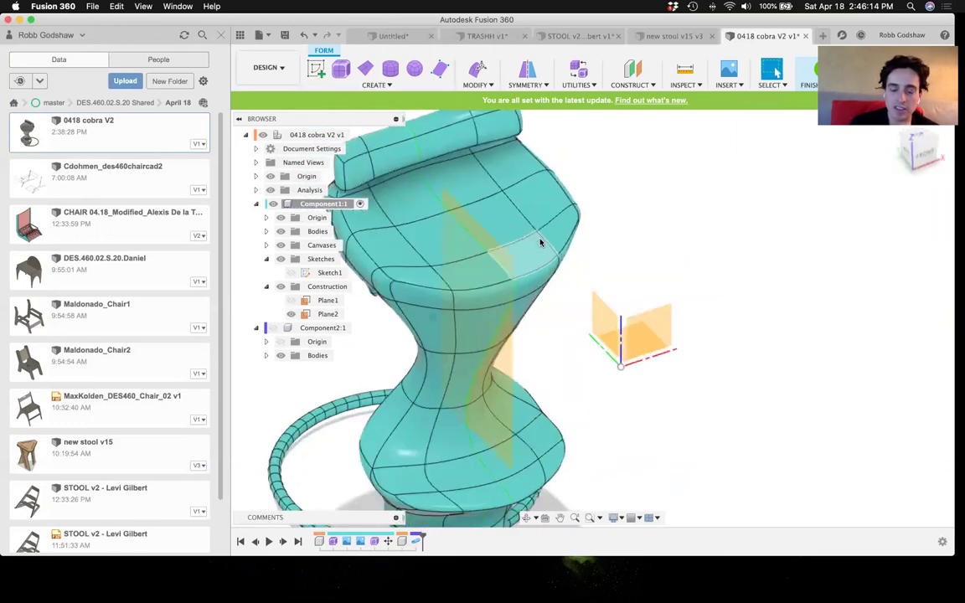
scroll(445, 313, left, 5)
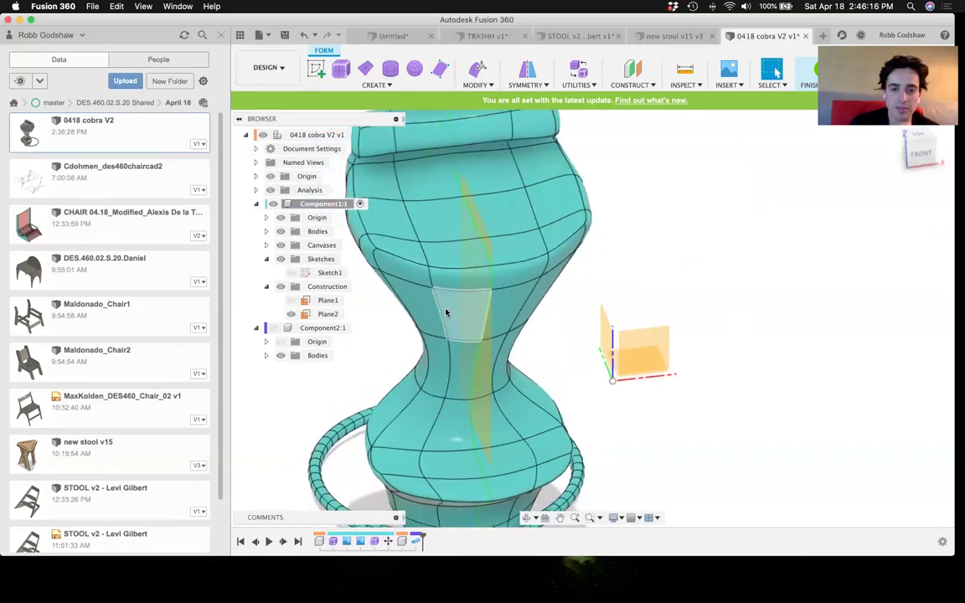
shift+scroll(445, 312, down, 5)
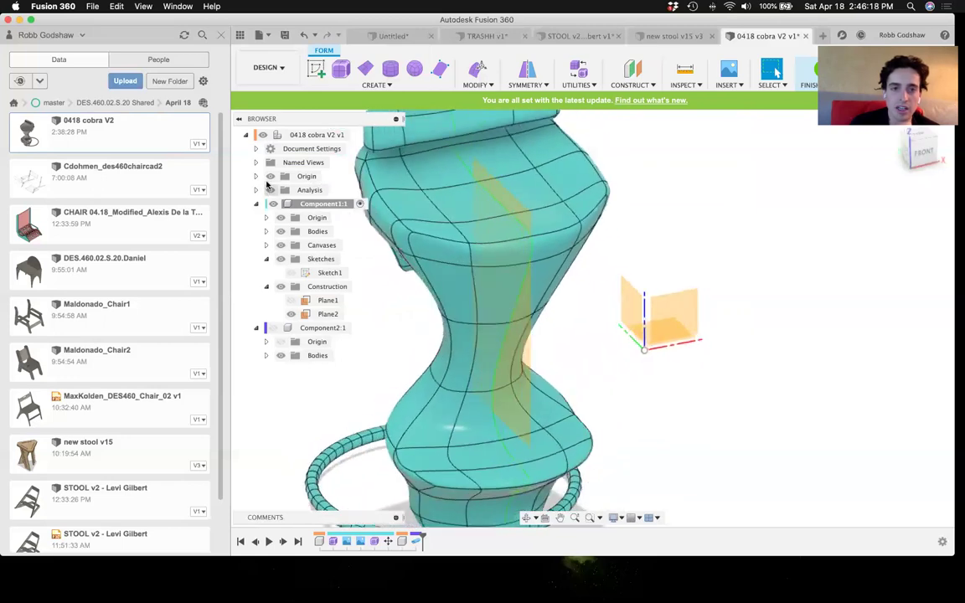
- Hide the origins of the design and Component1 and finish editing the form
click(270, 177)
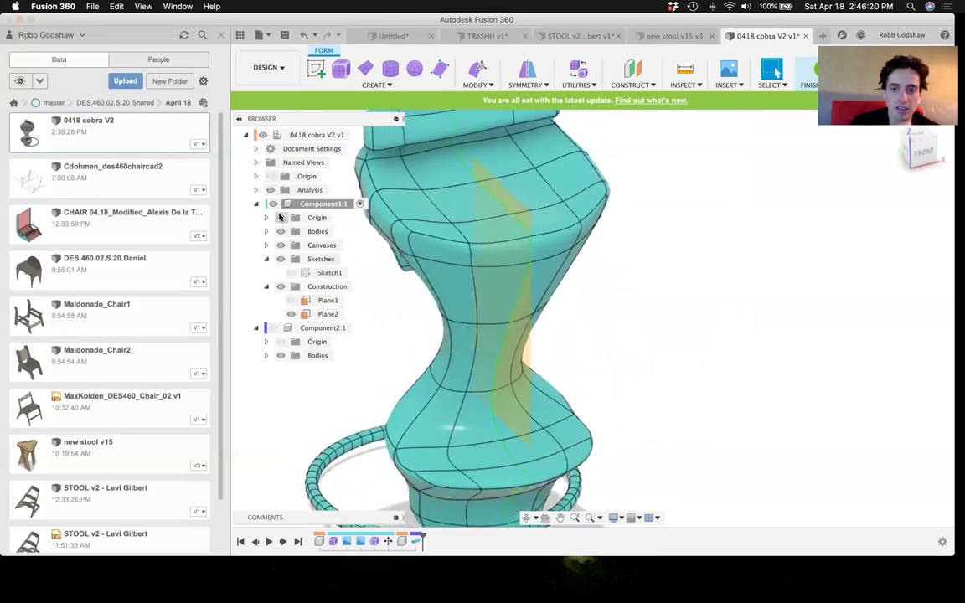
shift+scroll(637, 293, down, 5)
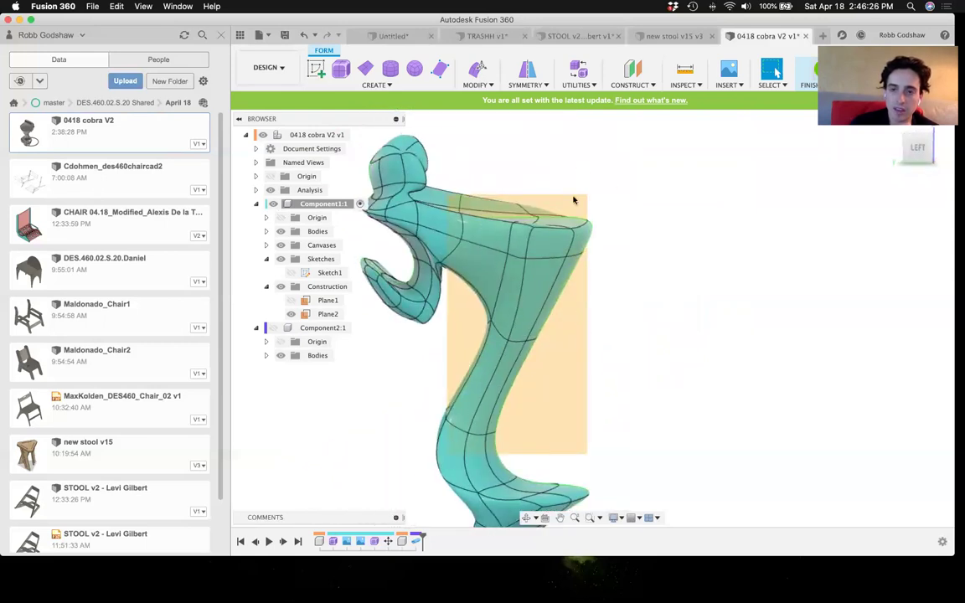
click(779, 72)
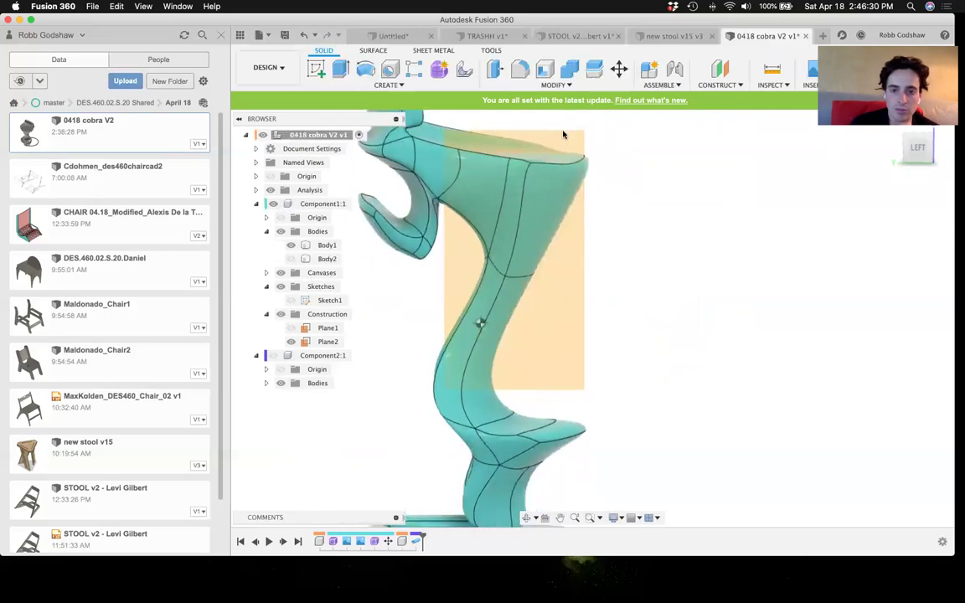
- Ground Component1 so it is fixed in place
right_click(335, 205)
click(375, 227)
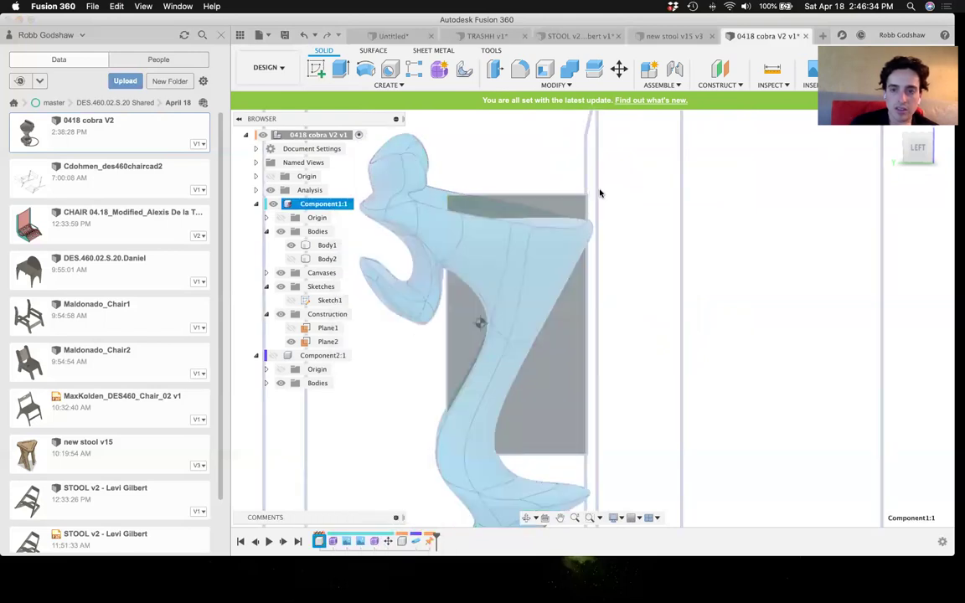
- Inspect the three-point construction plane's position through the middle of the stool from several angles
click(561, 159)
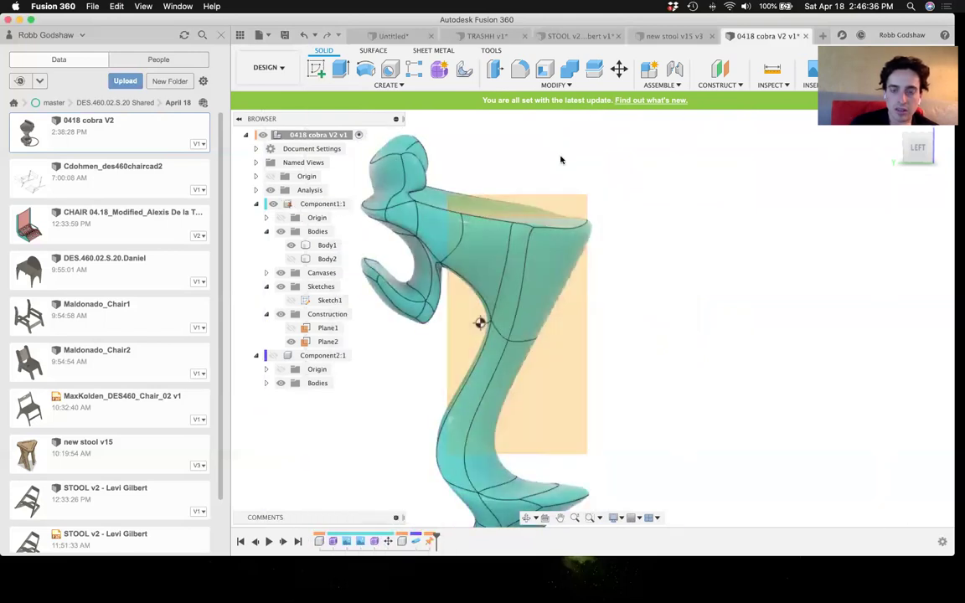
shift+middle_drag(580, 186, 577, 185)
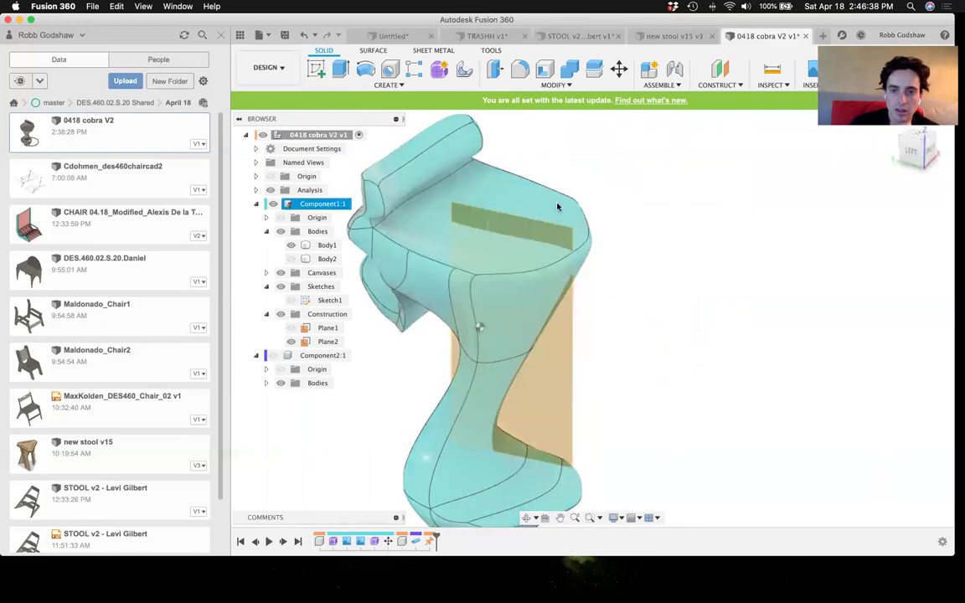
shift+middle_drag(611, 345, 614, 335)
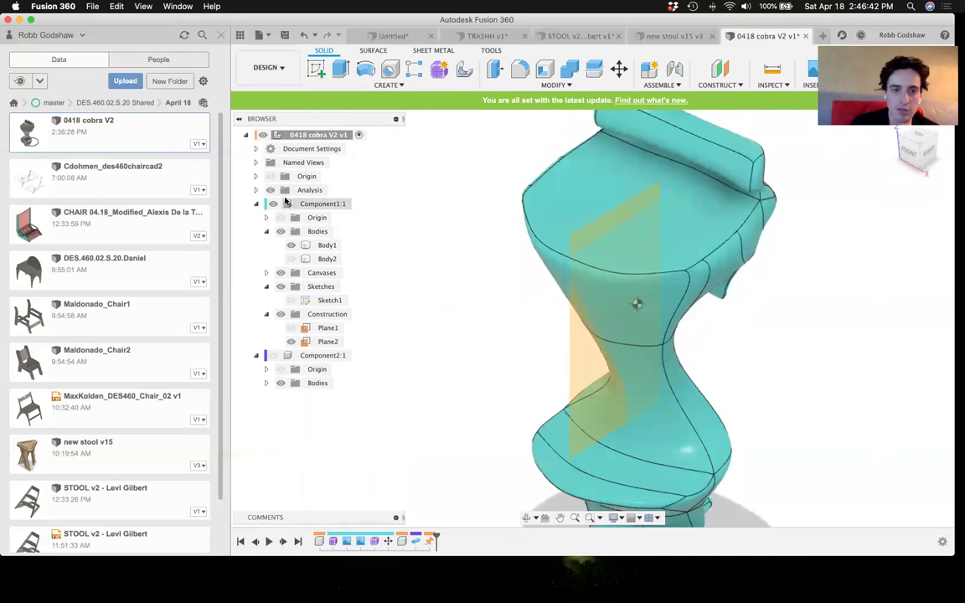
click(315, 343)
right_click(317, 343)
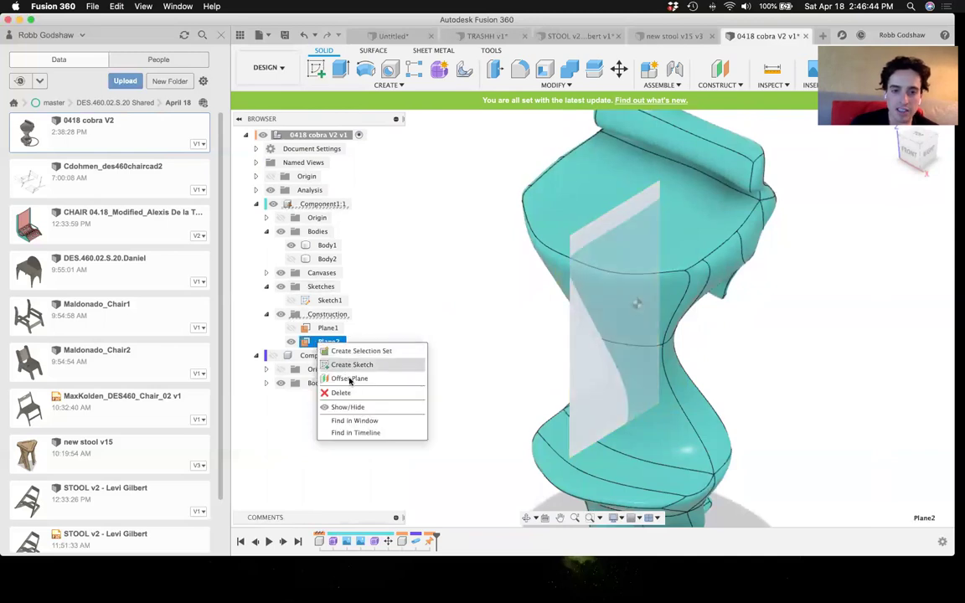
click(431, 321)
click(427, 321)
shift+middle_drag(392, 306, 390, 305)
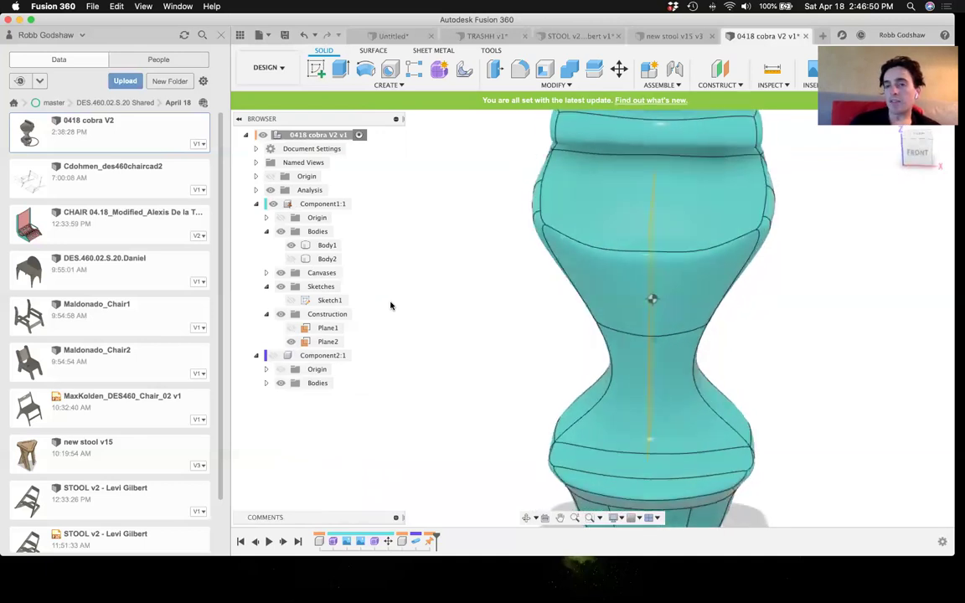
click(592, 299)
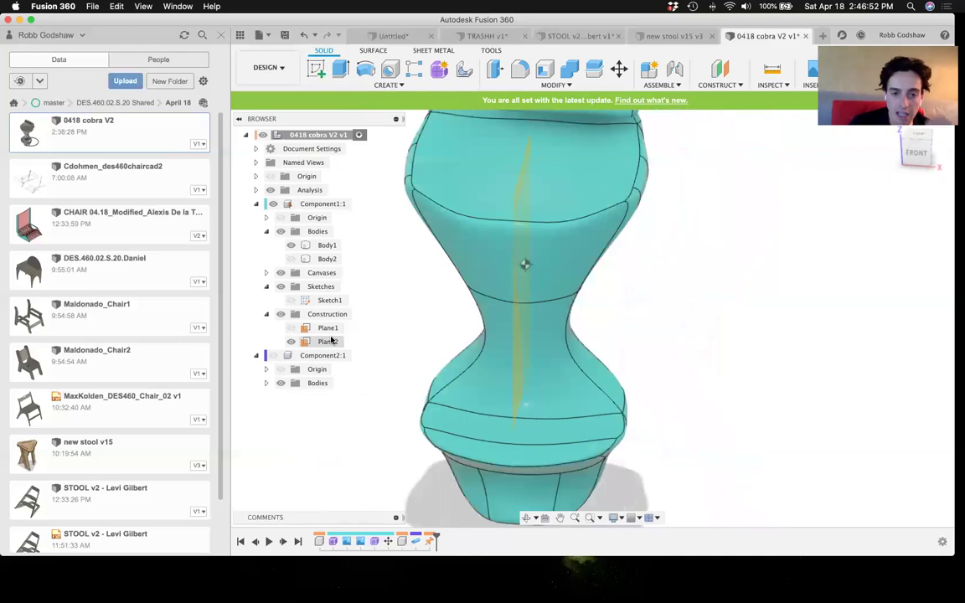
- Rename Component1's hidden construction plane as OLD and the three-point plane as CENTER
click(322, 329)
double_click(319, 330)
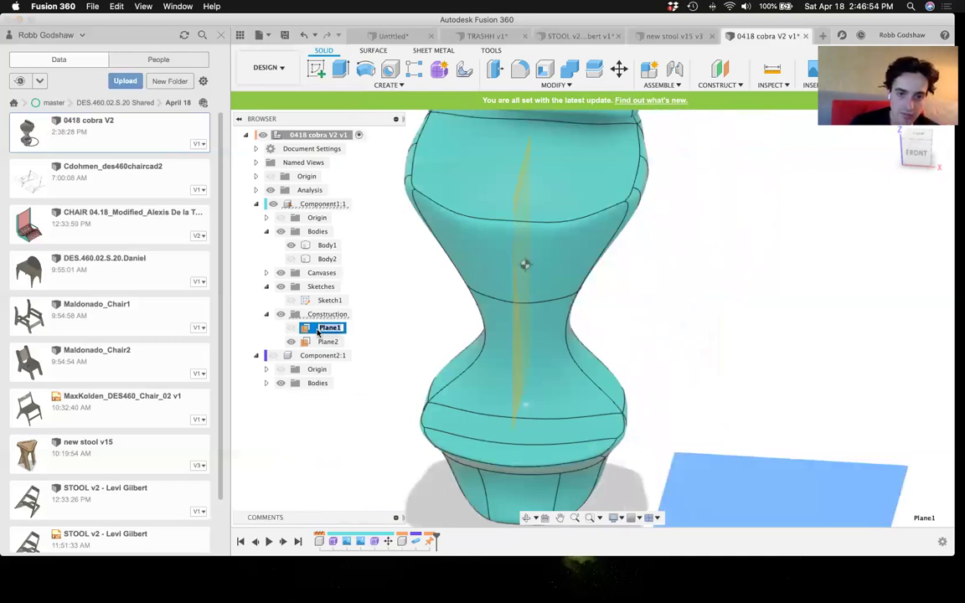
click(332, 342)
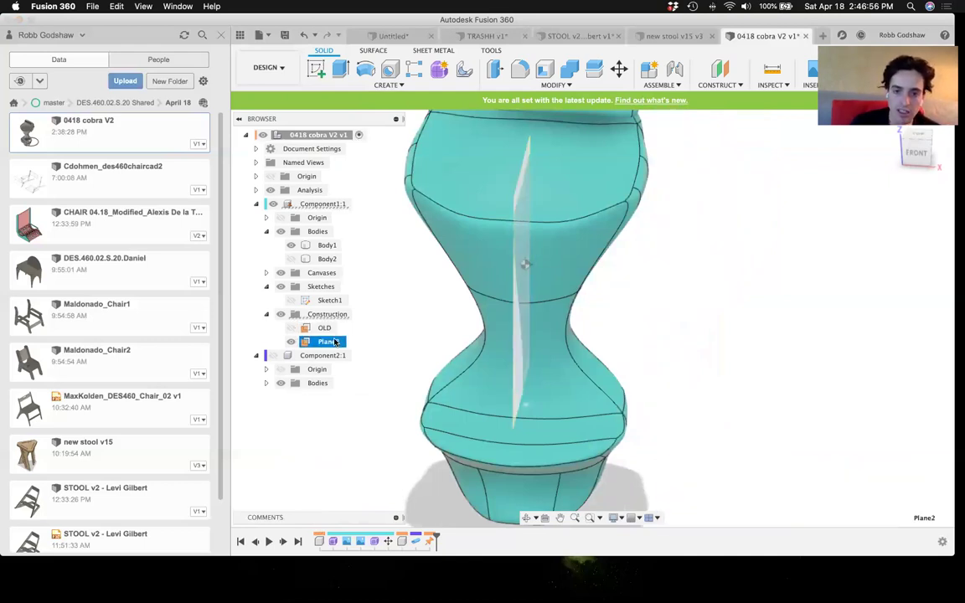
text(CENTER)
key(Return)
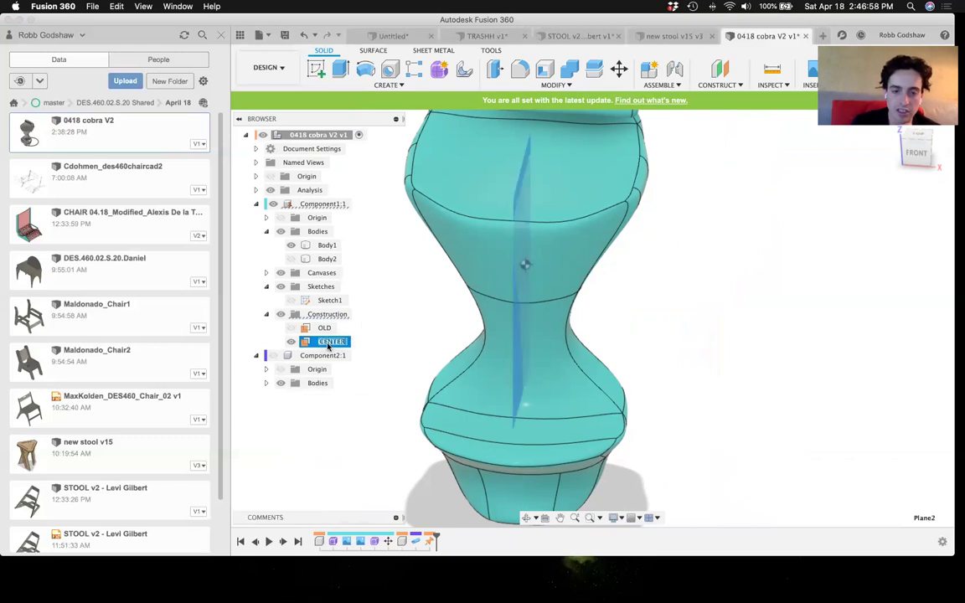
- Rename Component1's circular sketch as RING
click(336, 301)
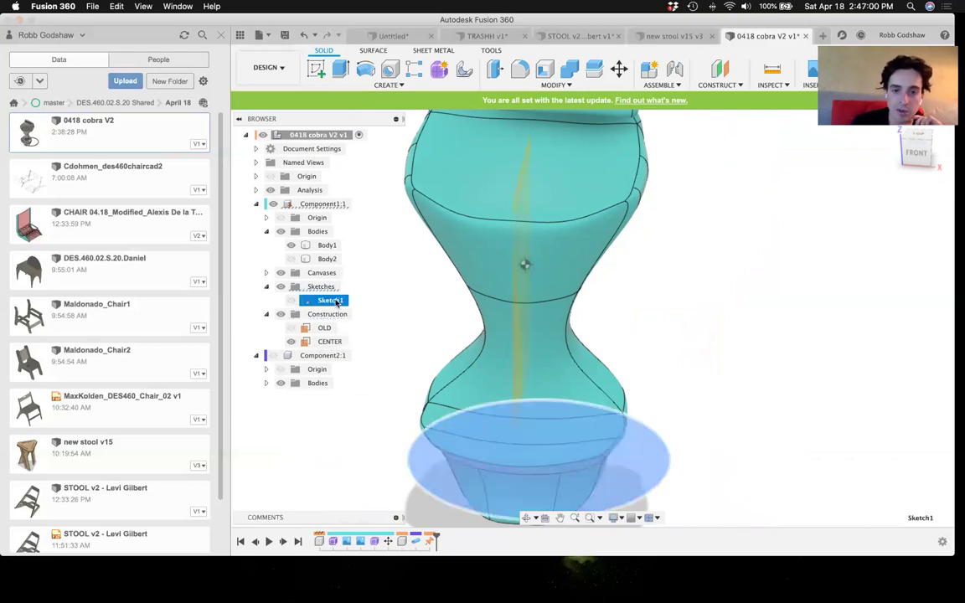
click(330, 302)
text(RING)
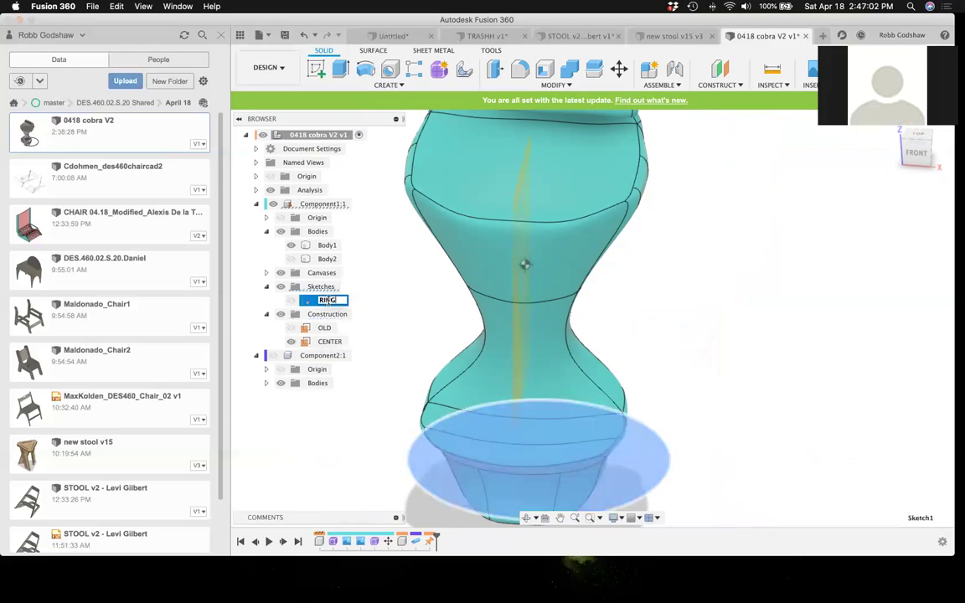
key(Return)
- Rename the stool body as COBRA and the ring body around its base as OLD RING
click(322, 246)
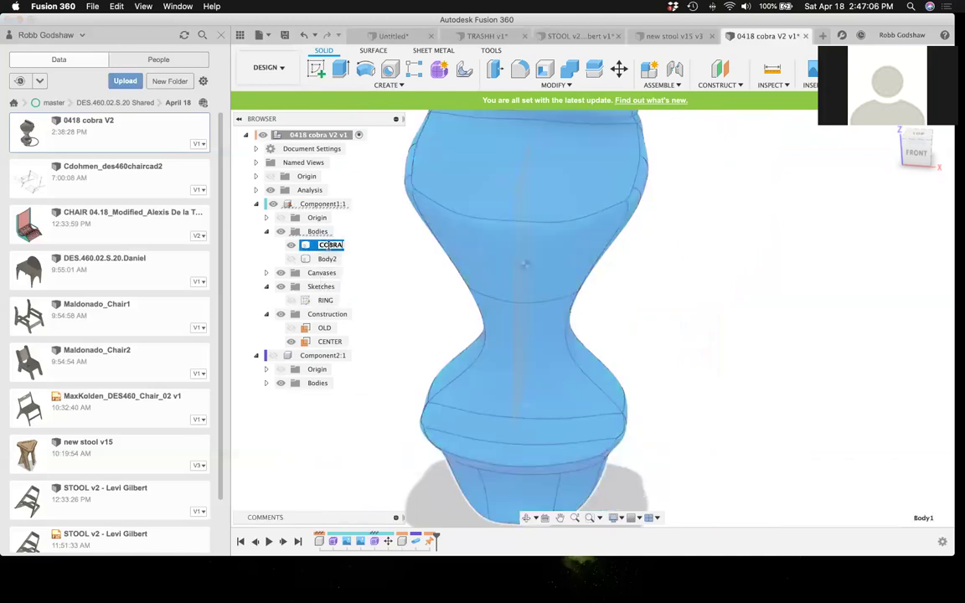
key(Return)
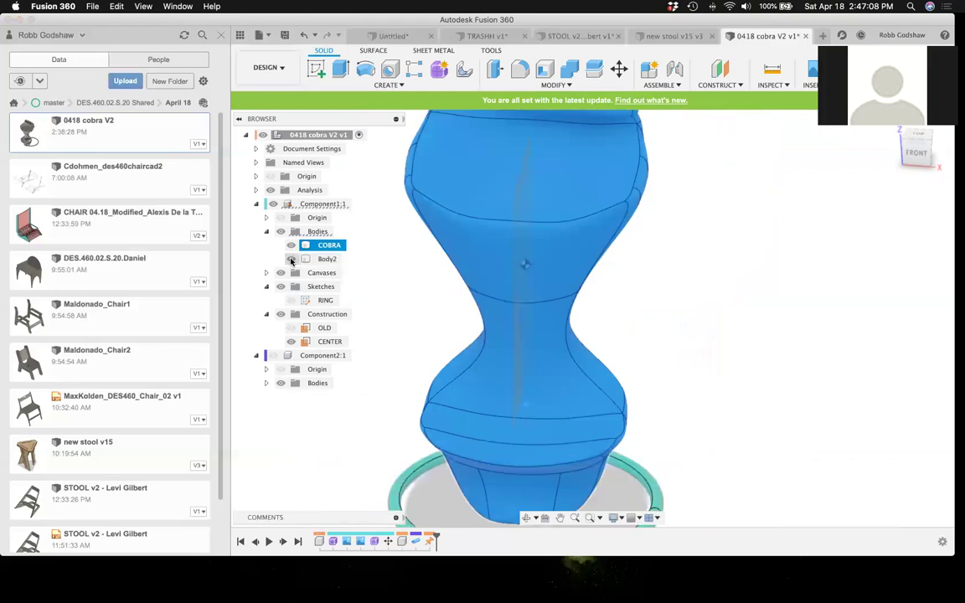
click(324, 259)
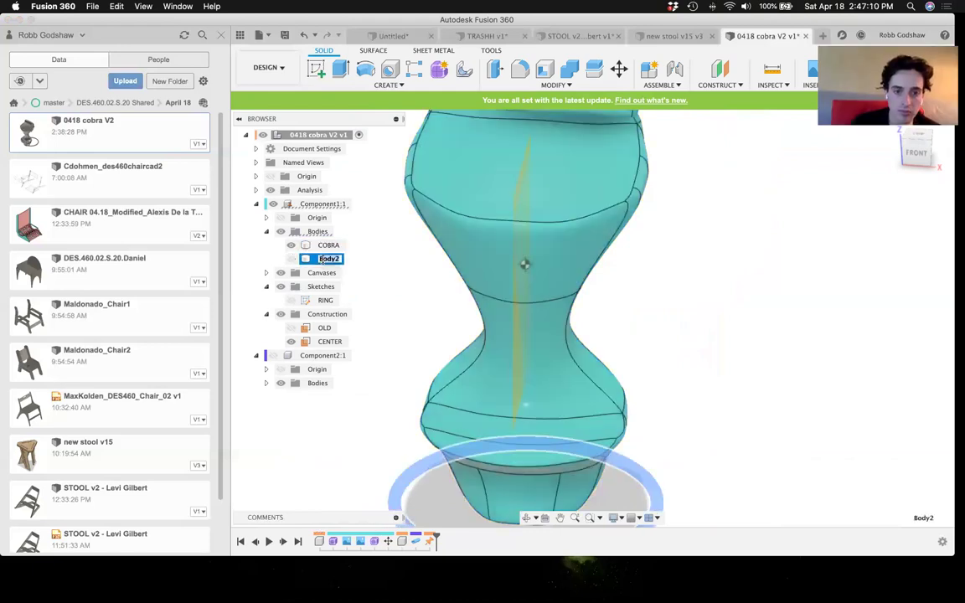
key(Return)
click(399, 309)
- Capture the moved components' position and construct a plane offset from the CENTER plane by the gap parameter
scroll(398, 309, down, 5)
shift+scroll(398, 309, right, 5)
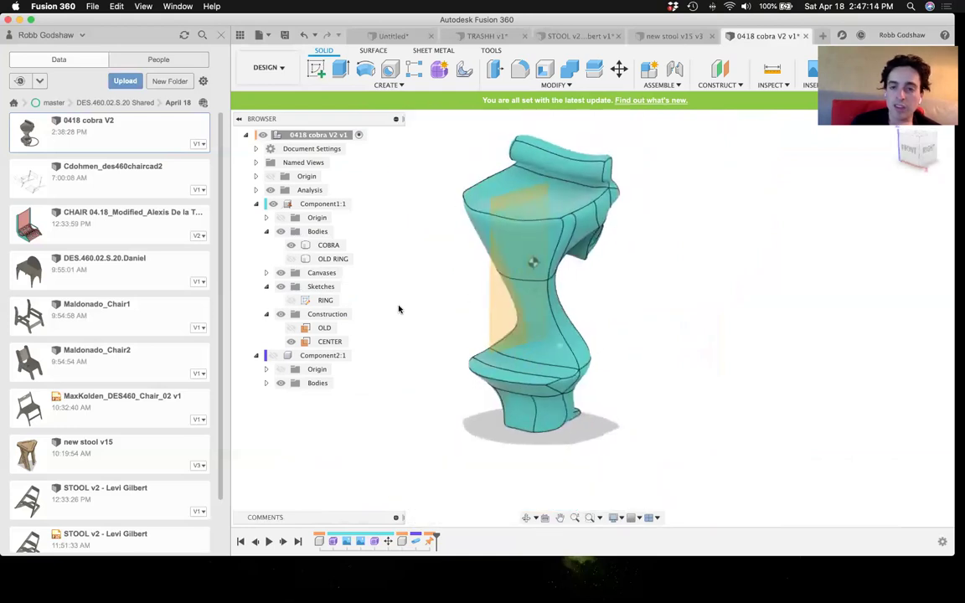
shift+scroll(398, 309, left, 5)
shift+scroll(398, 309, left, 3)
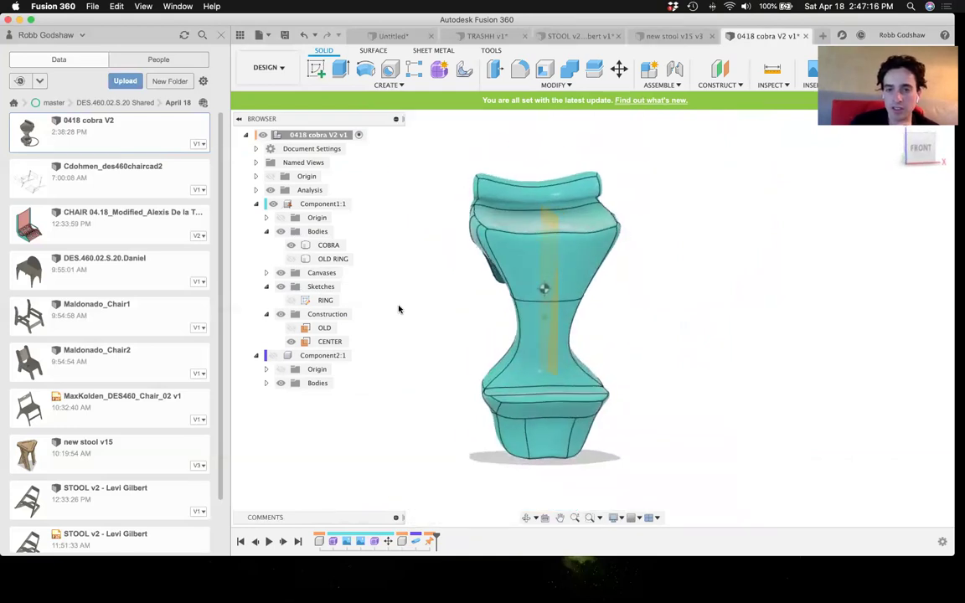
scroll(399, 309, up, 3)
scroll(398, 309, up, 3)
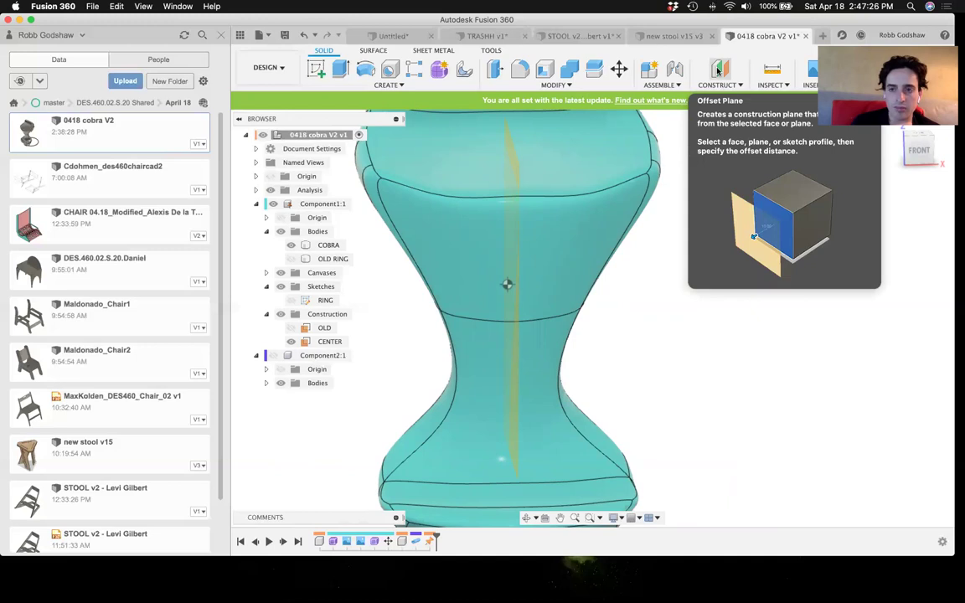
click(717, 71)
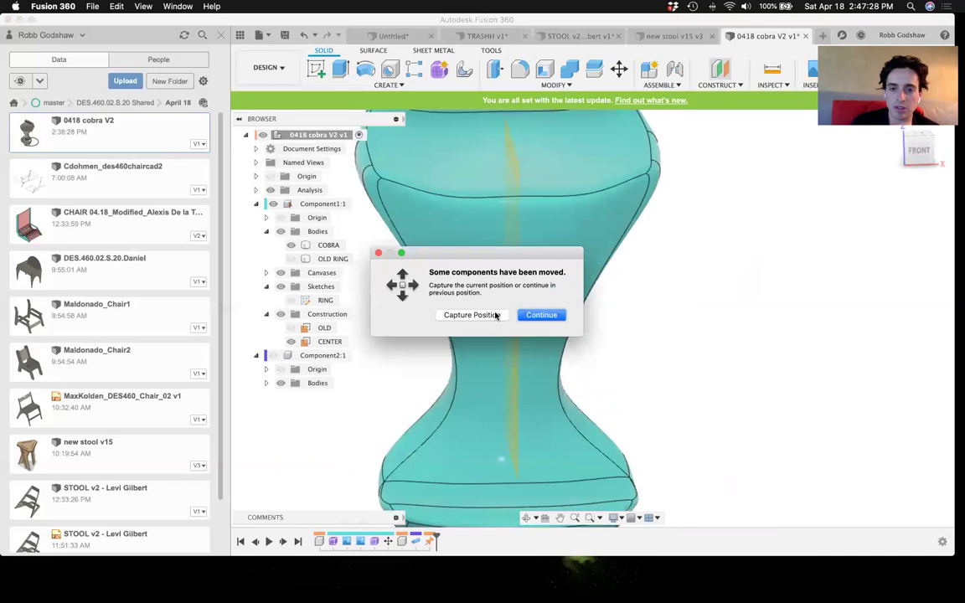
click(472, 314)
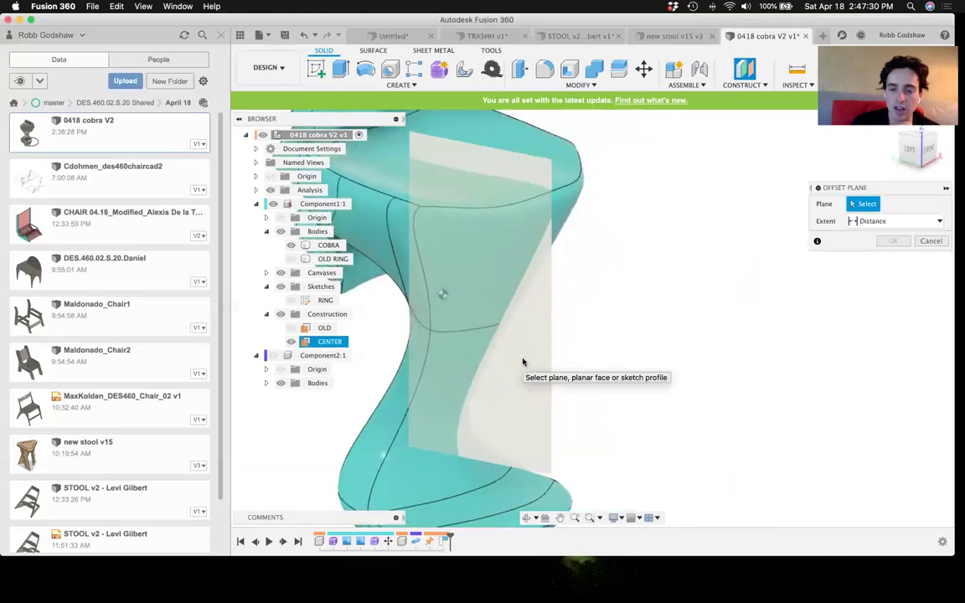
click(543, 324)
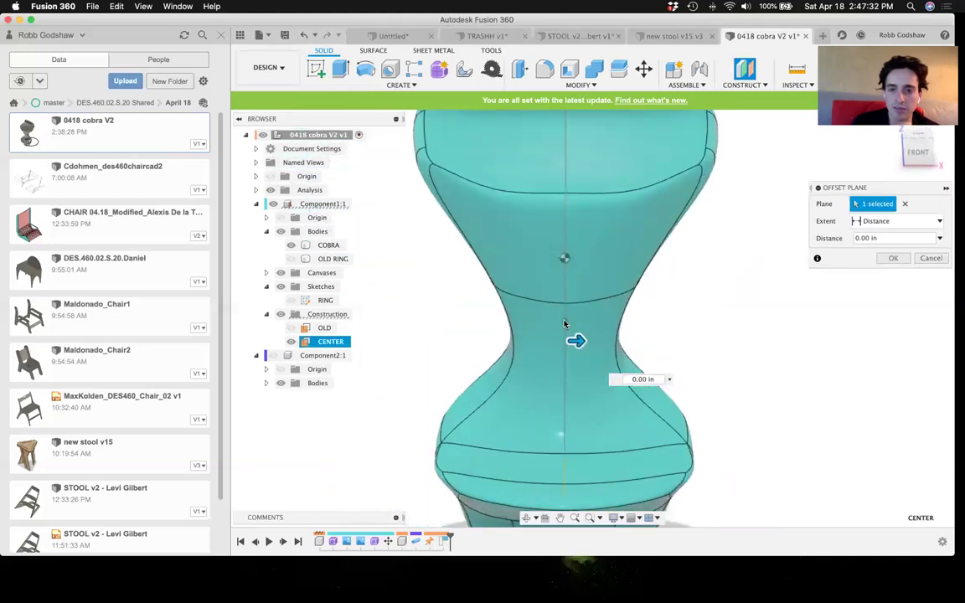
drag(573, 338, 600, 368)
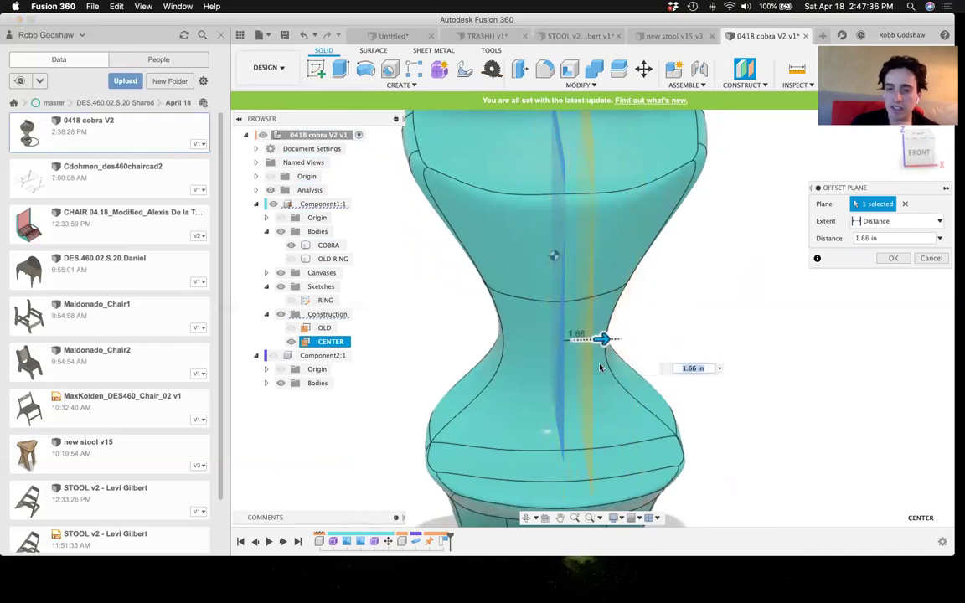
text(gap)
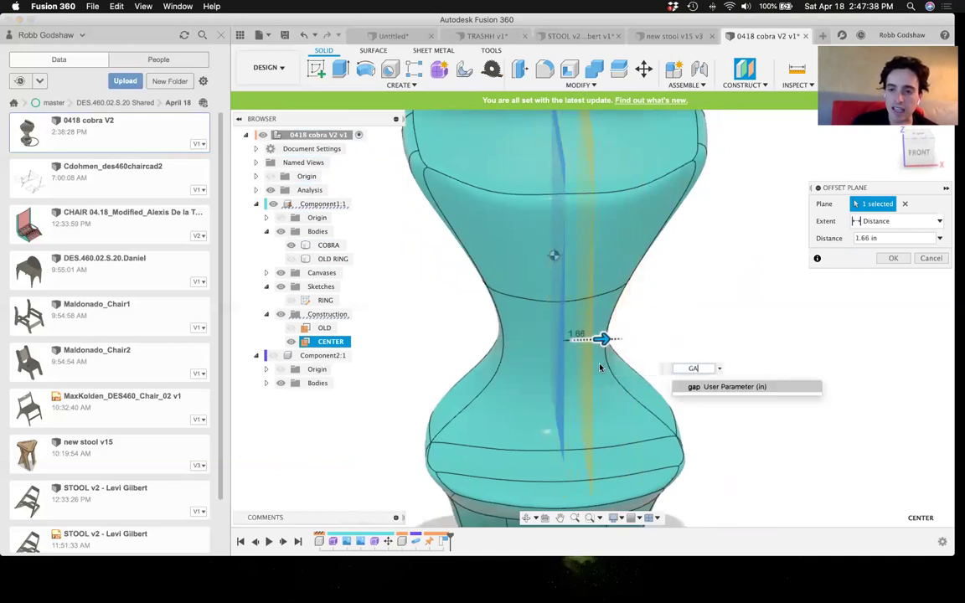
key(Return)
key(Return)
- Move the new offset plane from the design's top-level construction folder into Component1 and activate that component
shift+scroll(565, 339, left, 5)
shift+scroll(565, 339, left, 3)
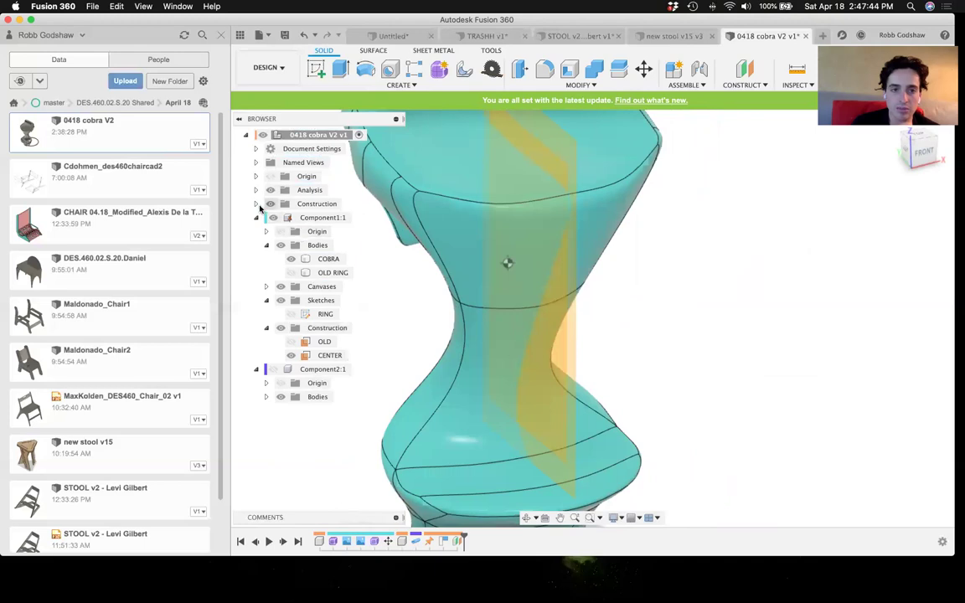
click(255, 204)
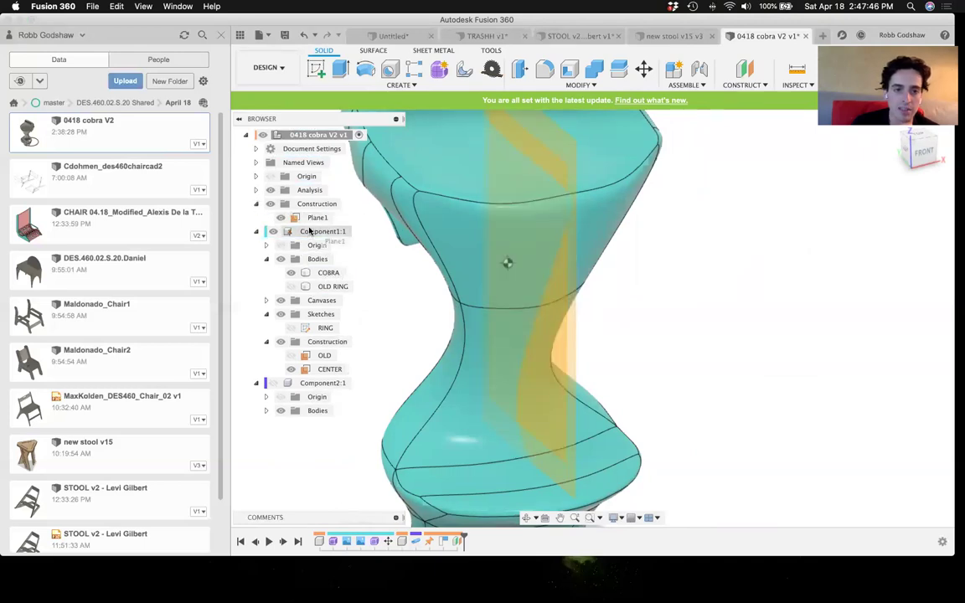
drag(301, 215, 310, 232)
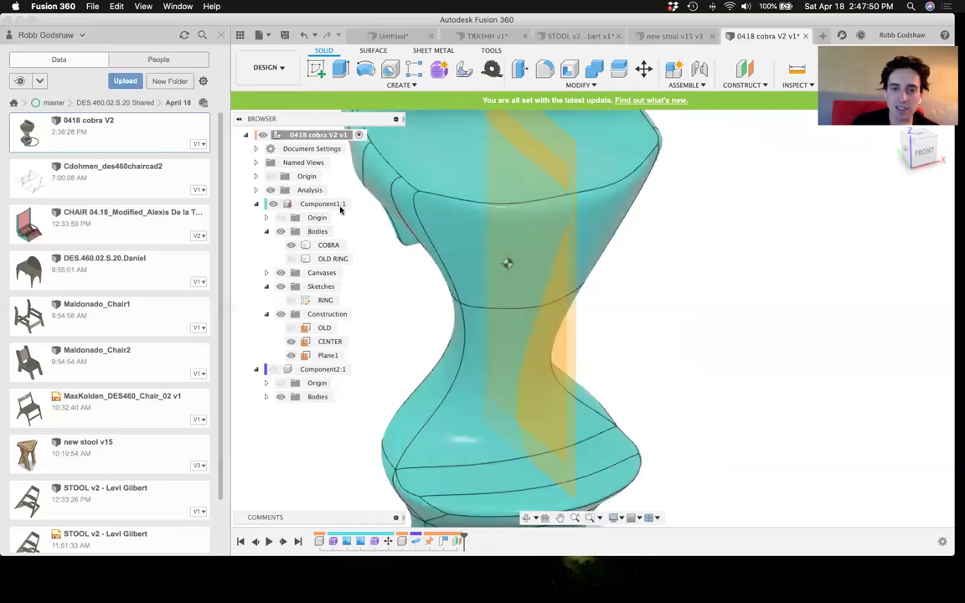
click(345, 207)
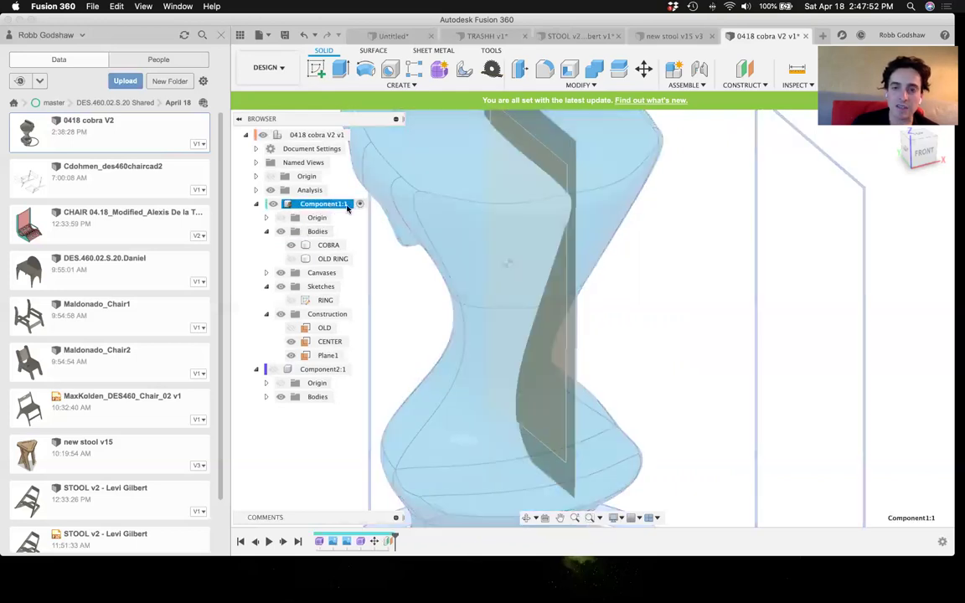
- Rename the offset plane as first gap and hide the CENTER plane
click(323, 356)
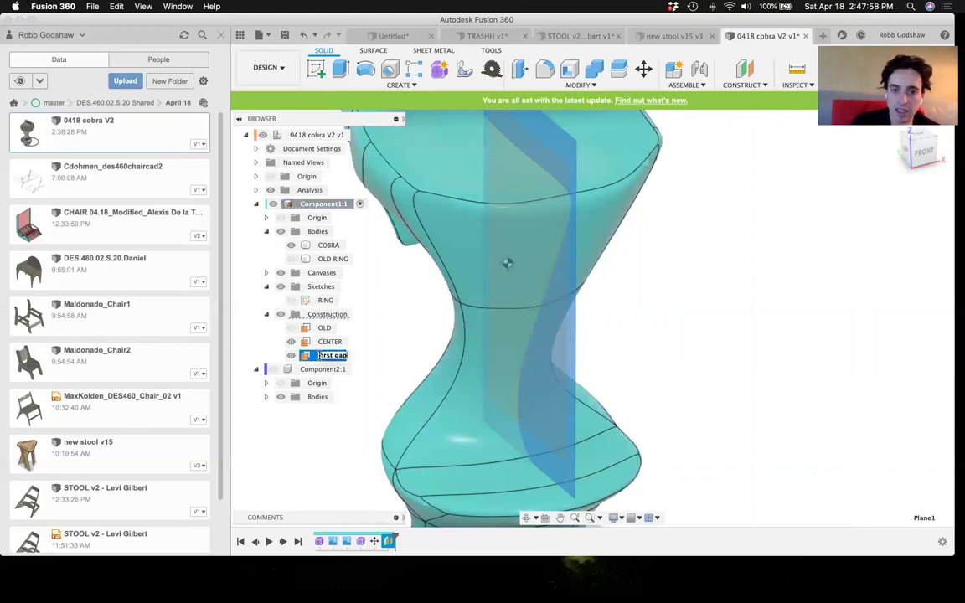
click(686, 275)
shift+scroll(684, 276, right, 5)
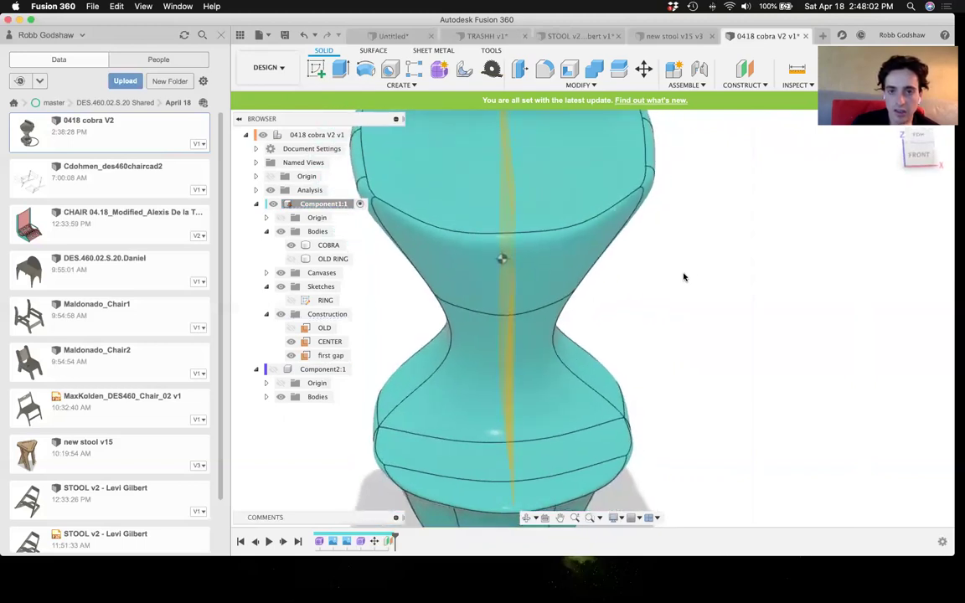
scroll(684, 275, up, 4)
click(741, 84)
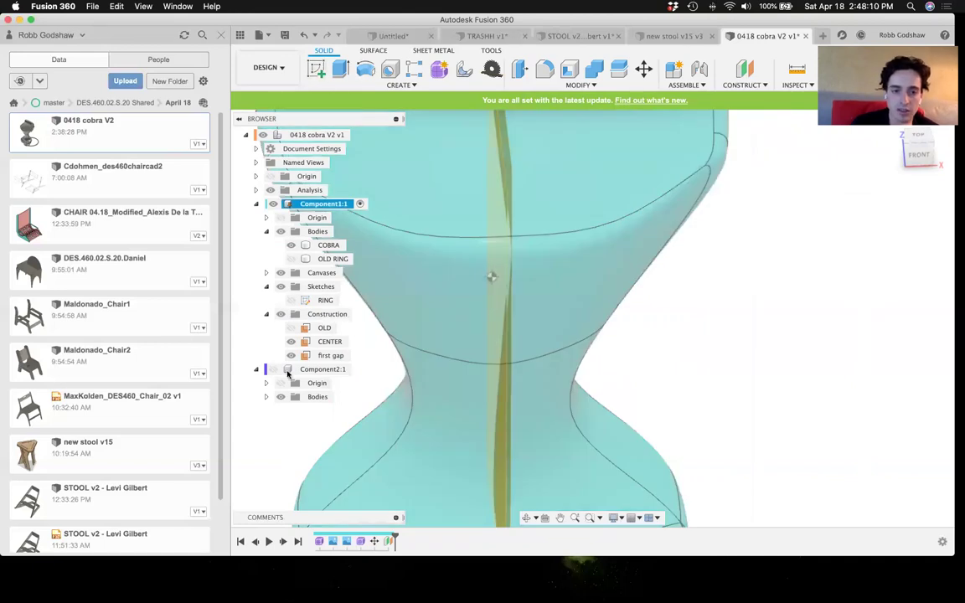
click(290, 342)
shift+middle_drag(659, 365, 659, 366)
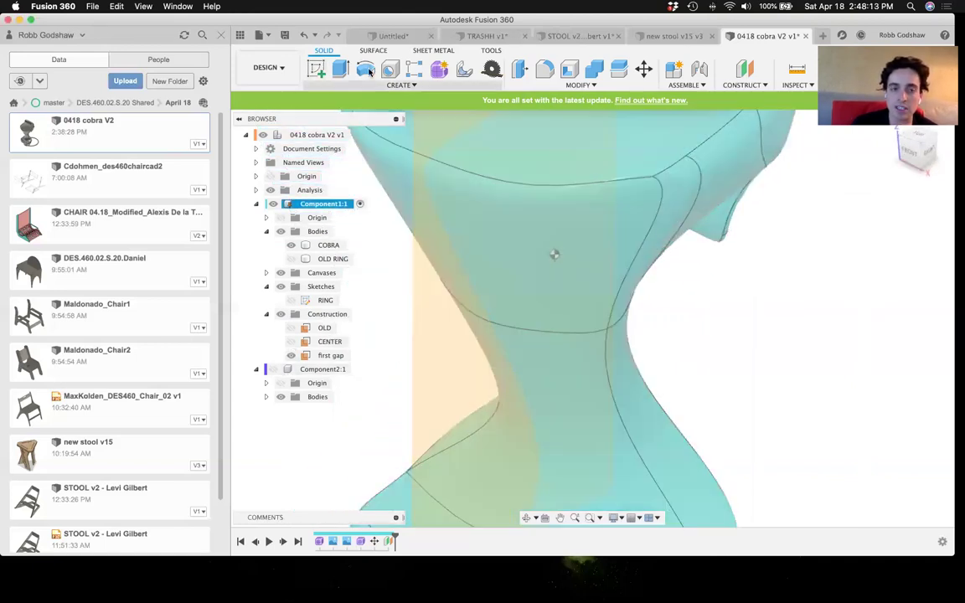
- Create a new sketch on the first gap plane in Component1
click(315, 69)
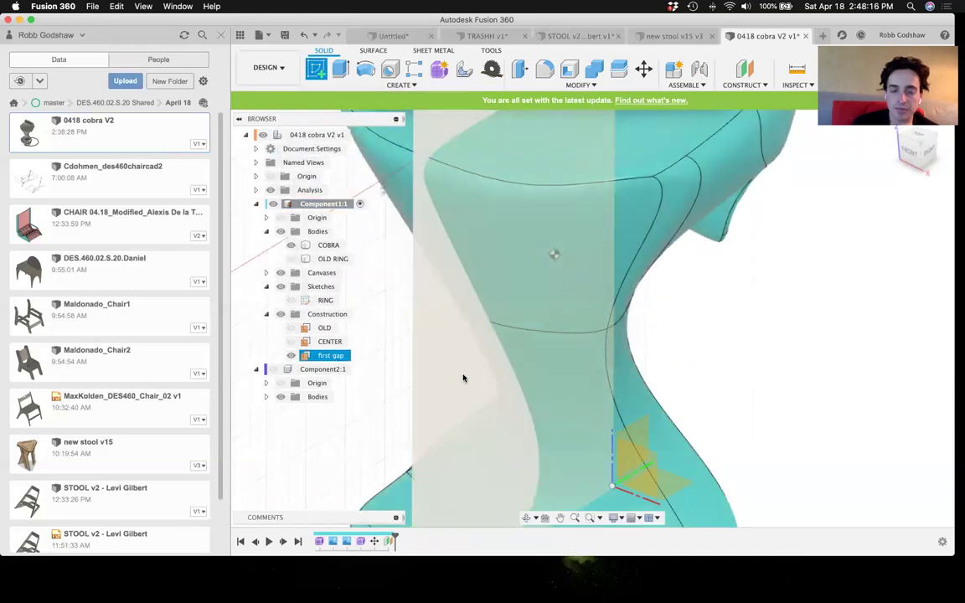
click(451, 360)
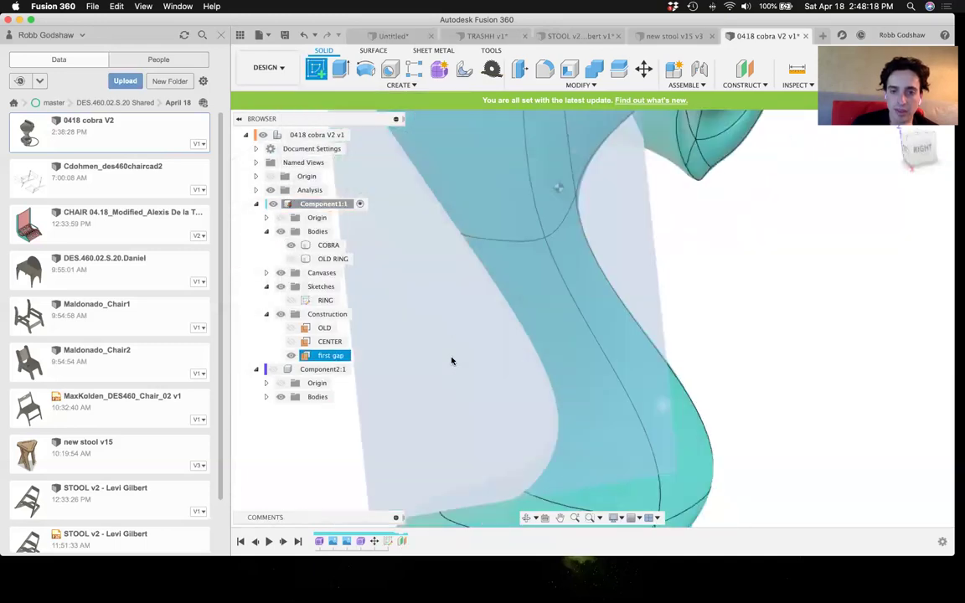
shift+middle_drag(474, 313, 448, 139)
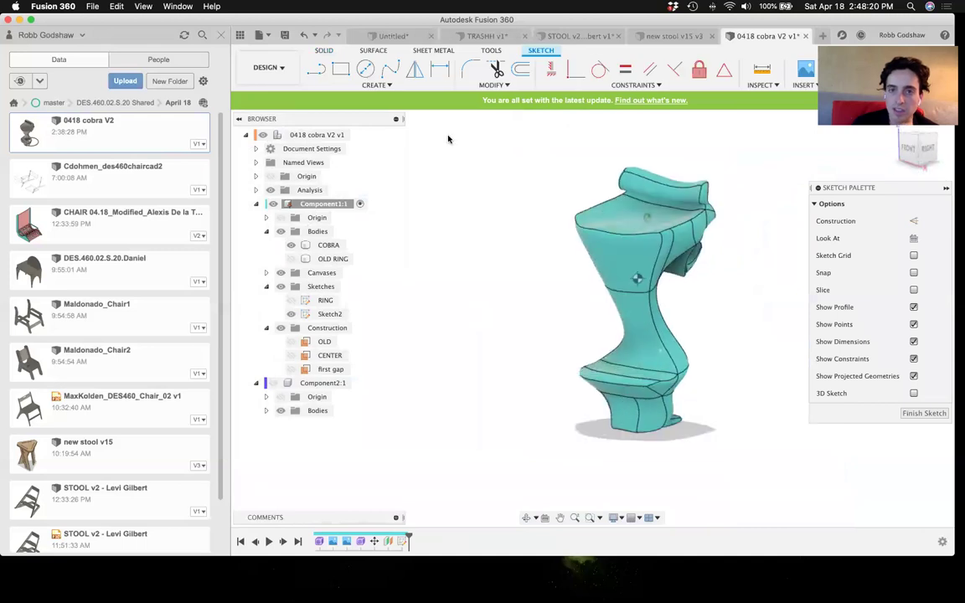
- Intersect the COBRA body with the sketch plane, using the Bodies selection filter and Projection Link, to add its cross-section to the sketch
click(378, 87)
mouse_move(402, 281)
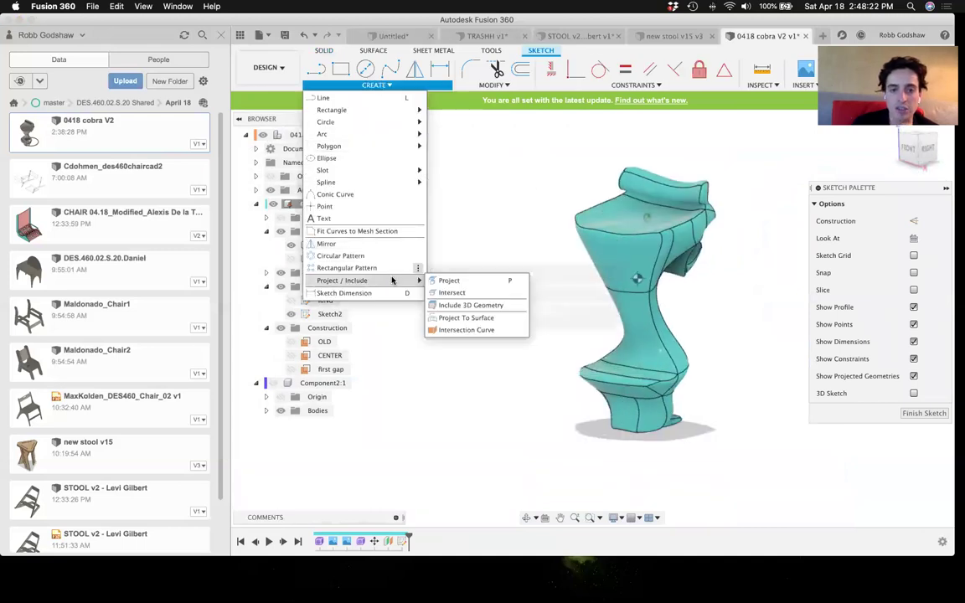
click(465, 293)
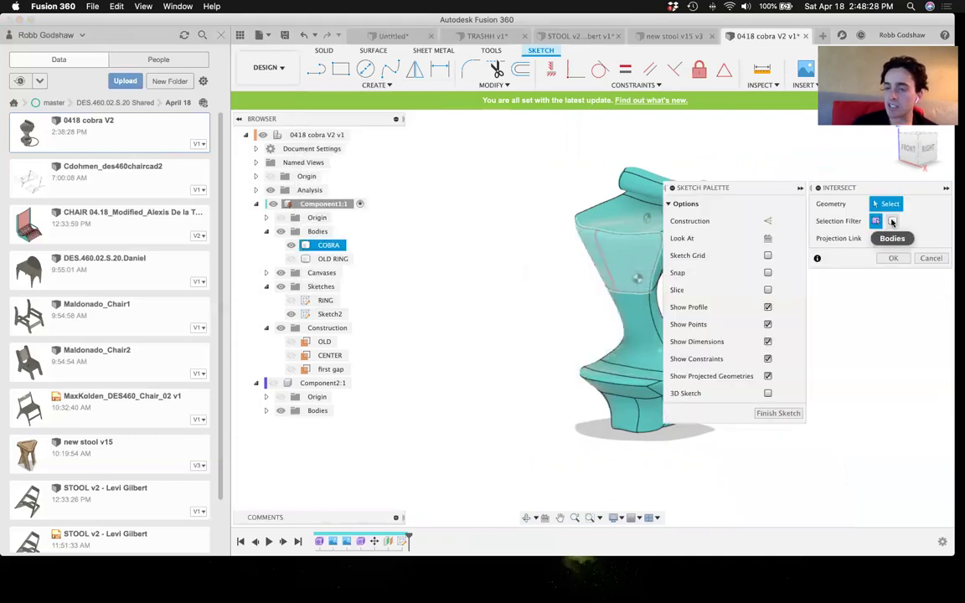
click(891, 220)
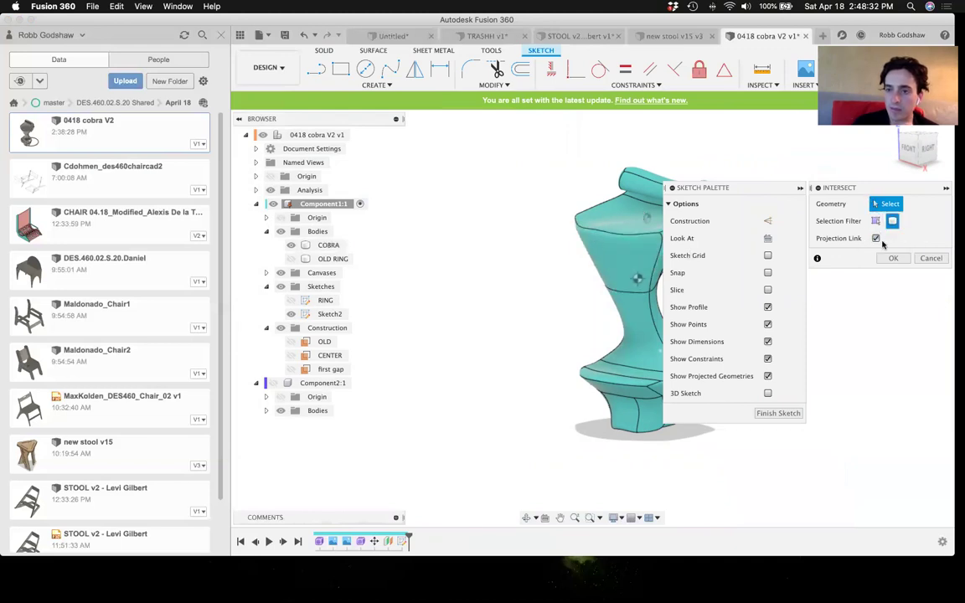
click(322, 245)
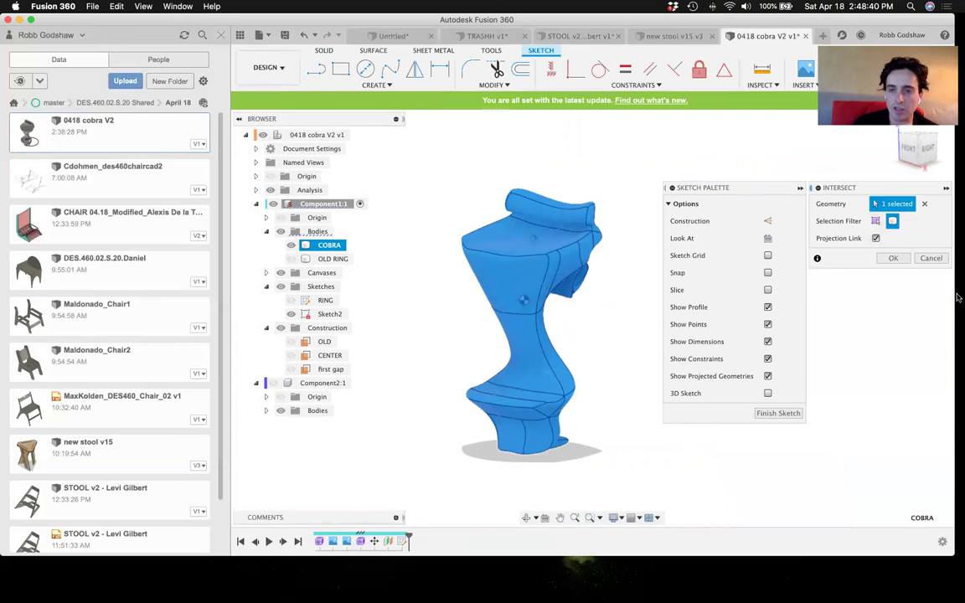
click(892, 259)
- Hide the COBRA body and examine the intersected section outline from several sides
scroll(561, 289, up, 5)
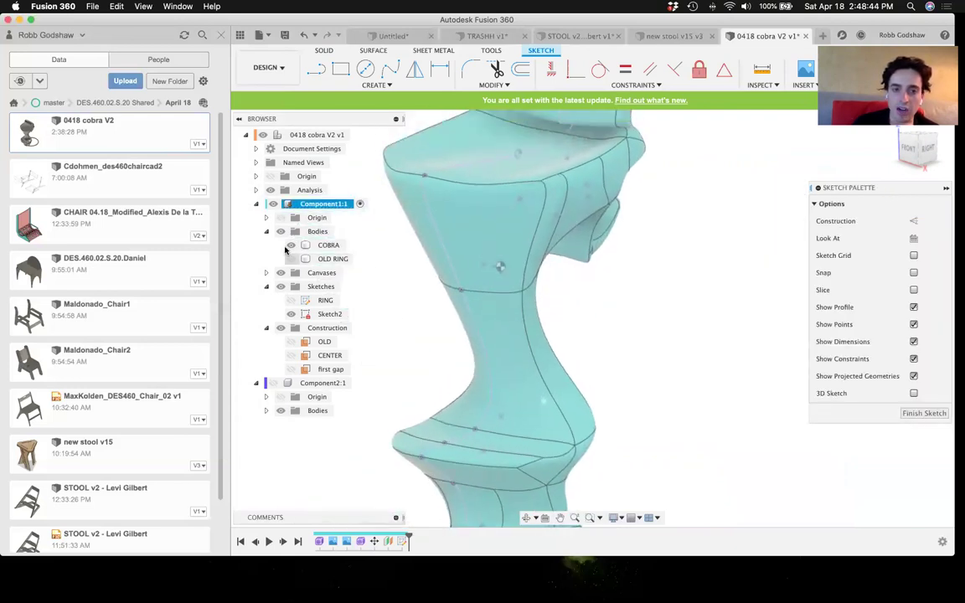
click(290, 244)
scroll(428, 275, down, 5)
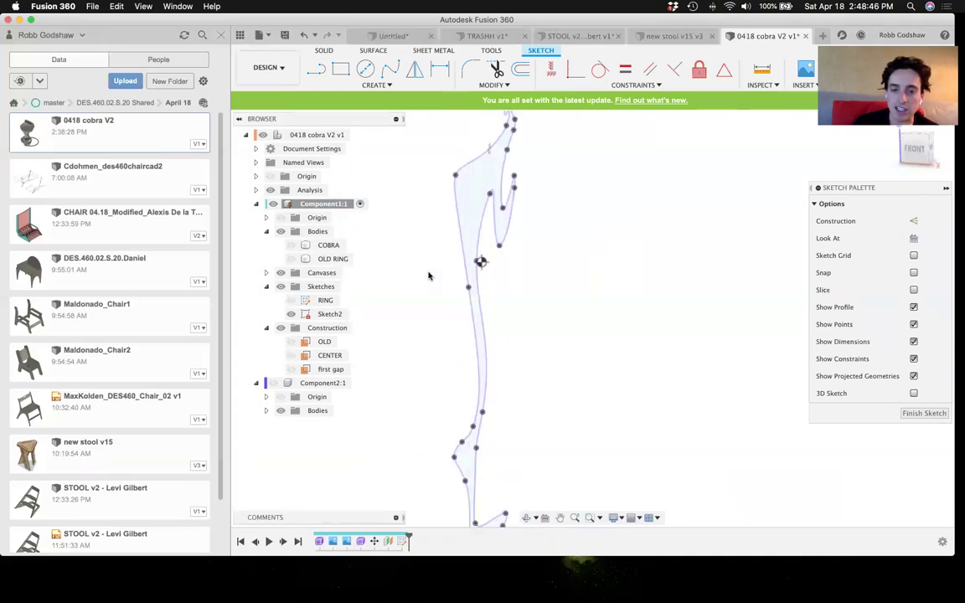
shift+scroll(428, 276, left, 10)
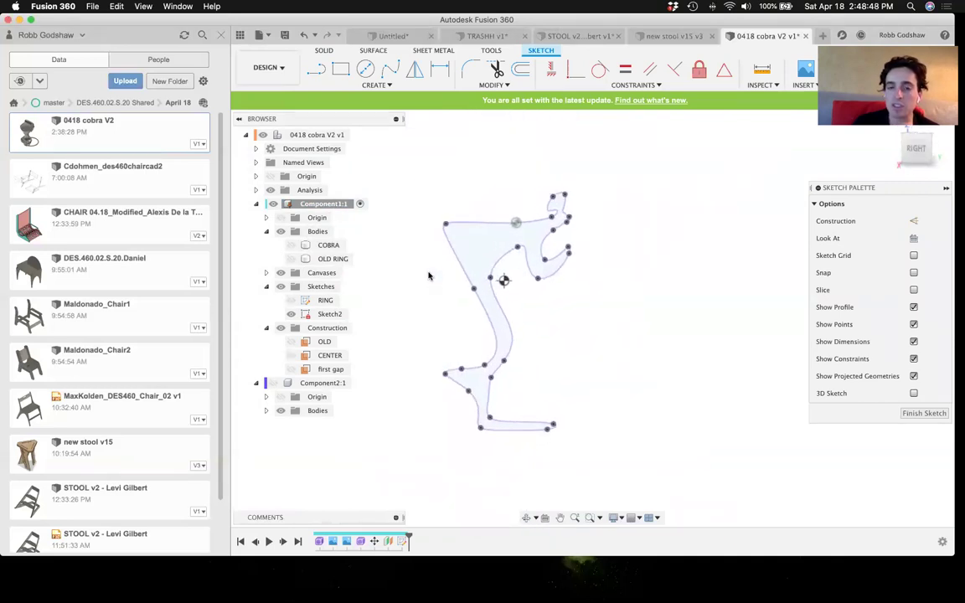
shift+scroll(428, 275, left, 10)
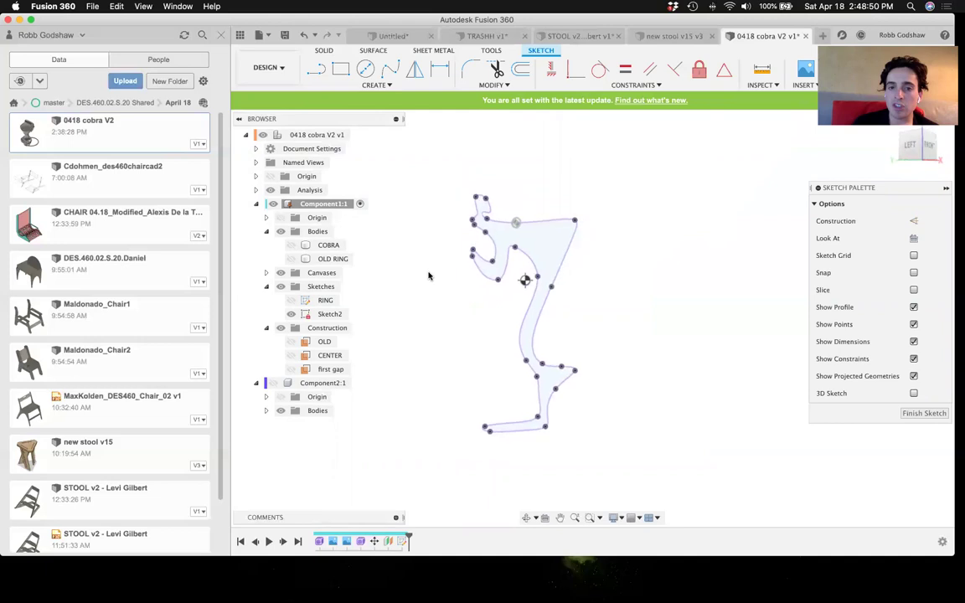
shift+scroll(428, 275, left, 10)
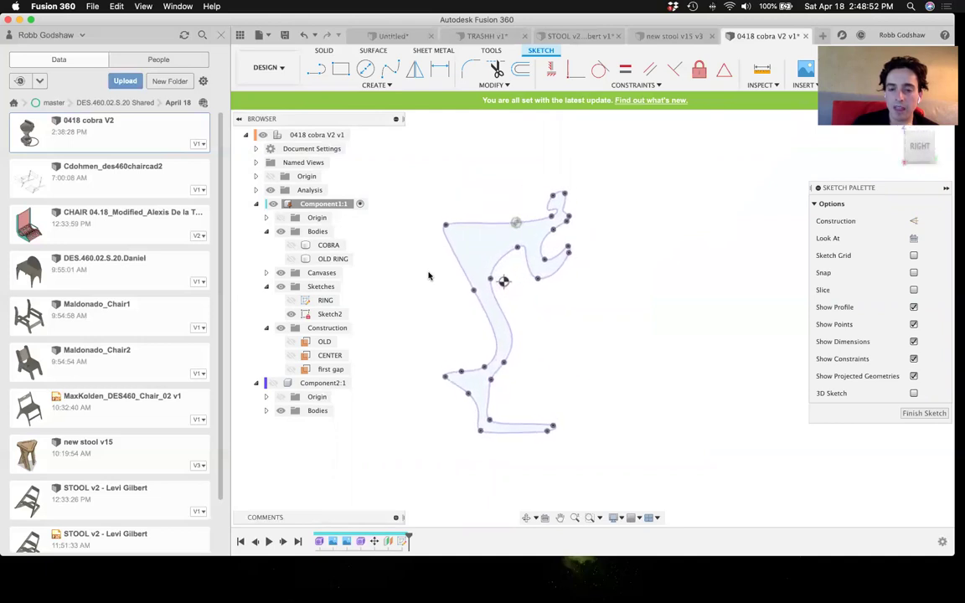
scroll(427, 275, up, 5)
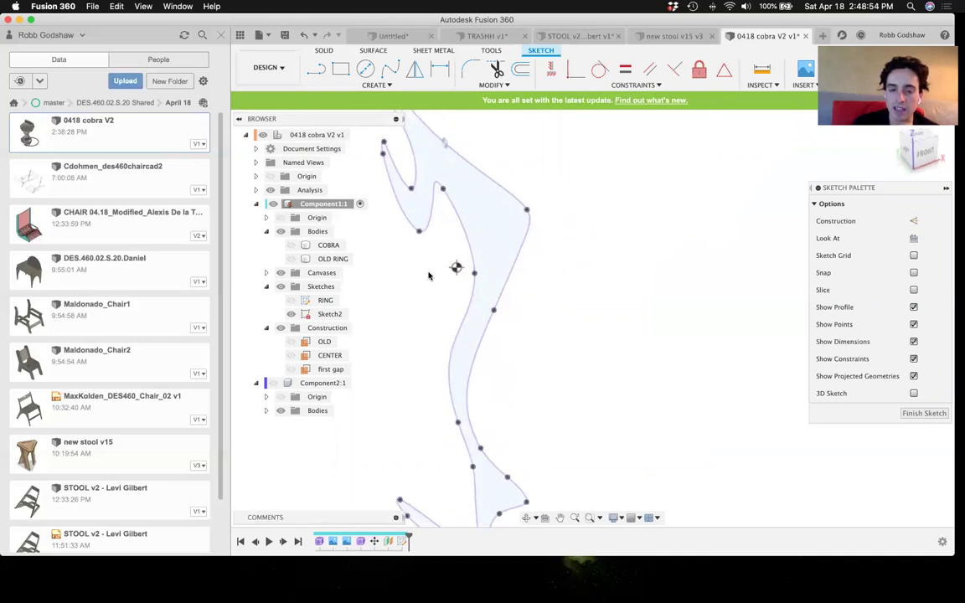
scroll(428, 275, down, 5)
shift+scroll(428, 276, left, 5)
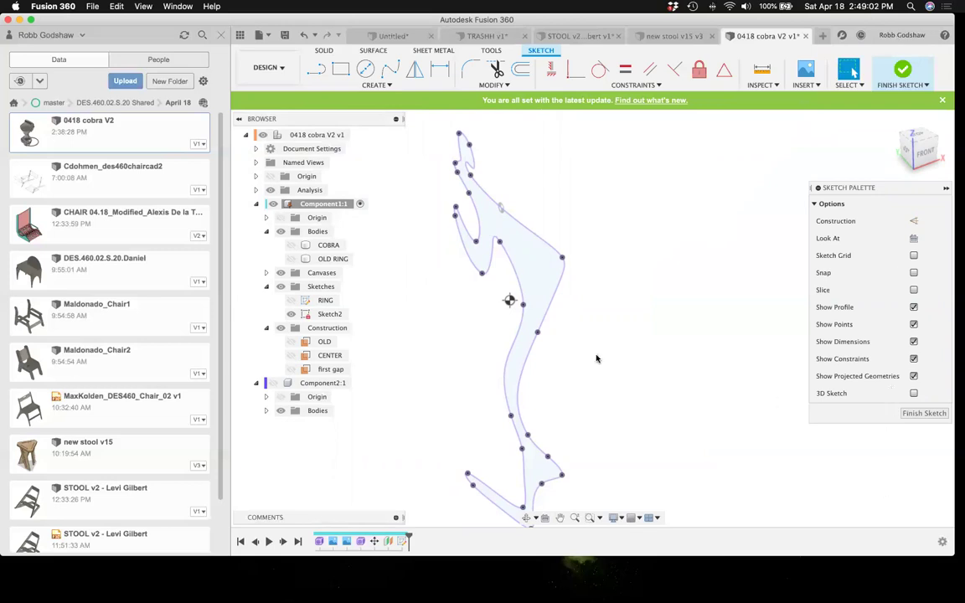
- Show the COBRA body briefly to compare it with the section outline, leaving only the sketch displayed
click(291, 245)
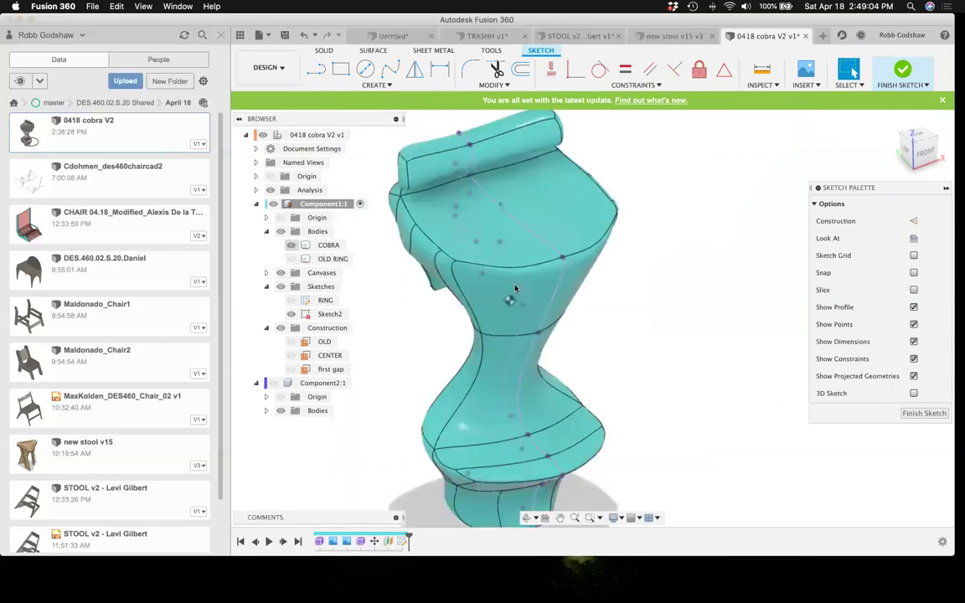
scroll(573, 292, right, 3)
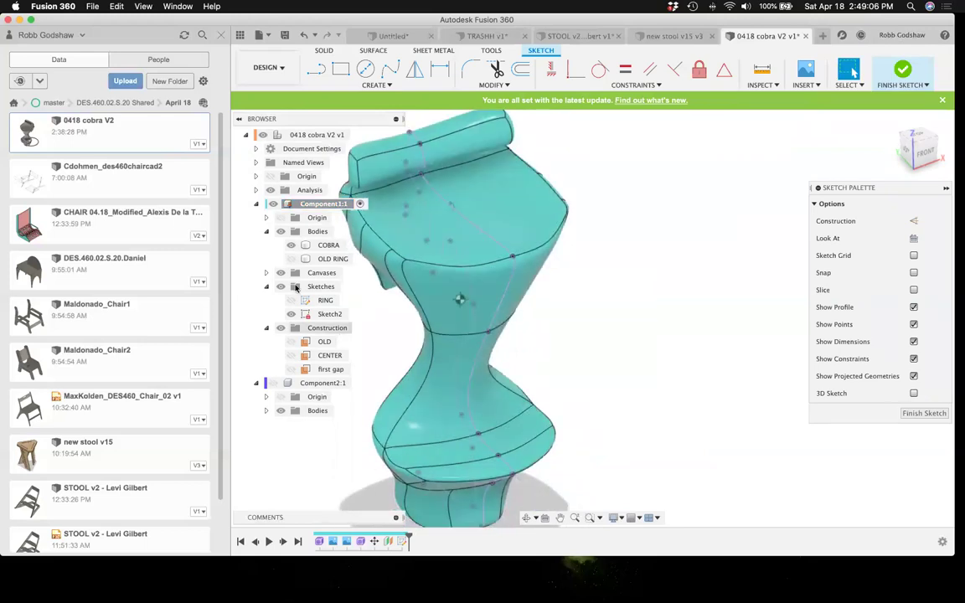
click(291, 245)
scroll(529, 255, right, 2)
scroll(528, 256, left, 2)
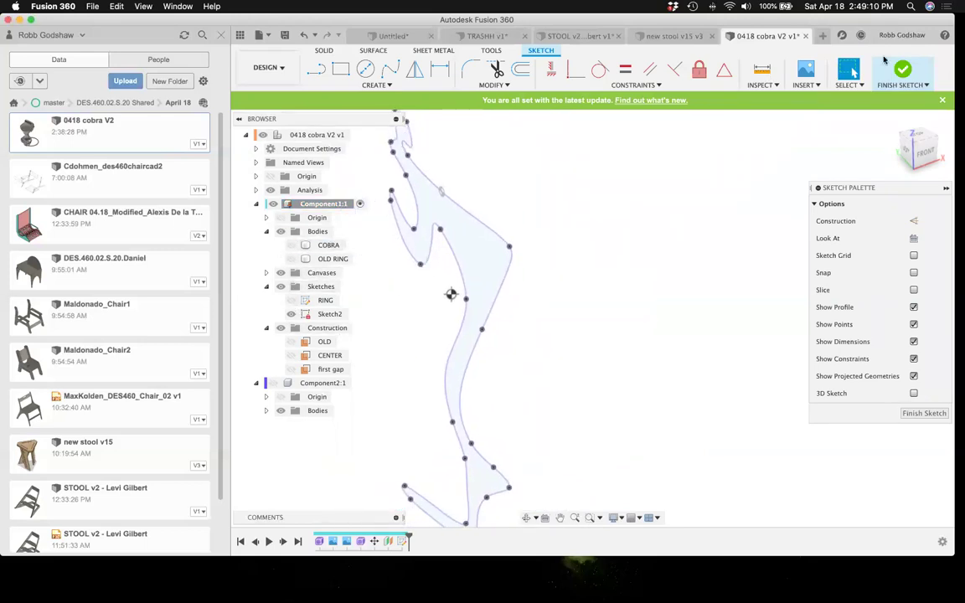
- Finish the sketch and extrude the section profile by the thickness parameter as a new component
click(913, 70)
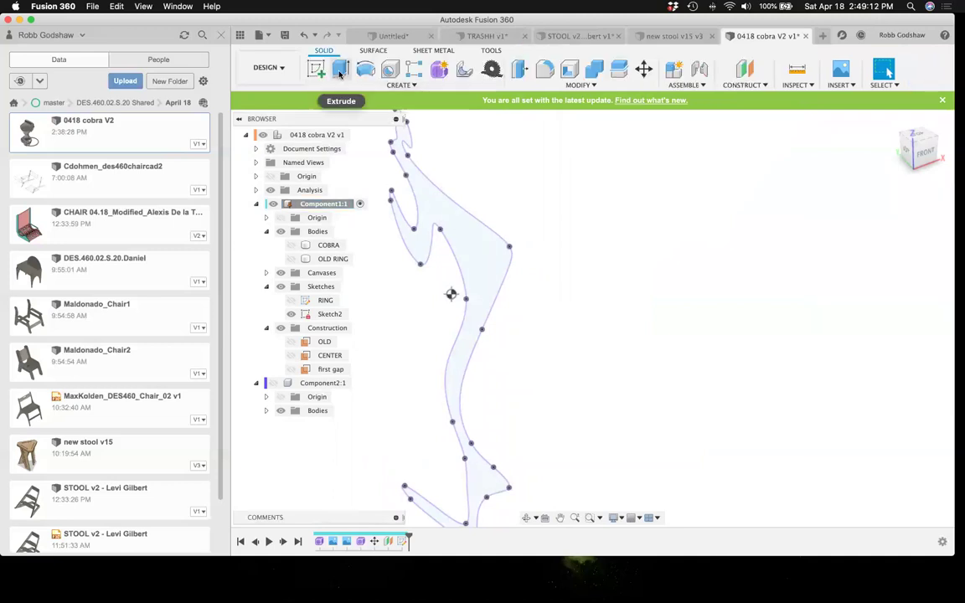
click(340, 68)
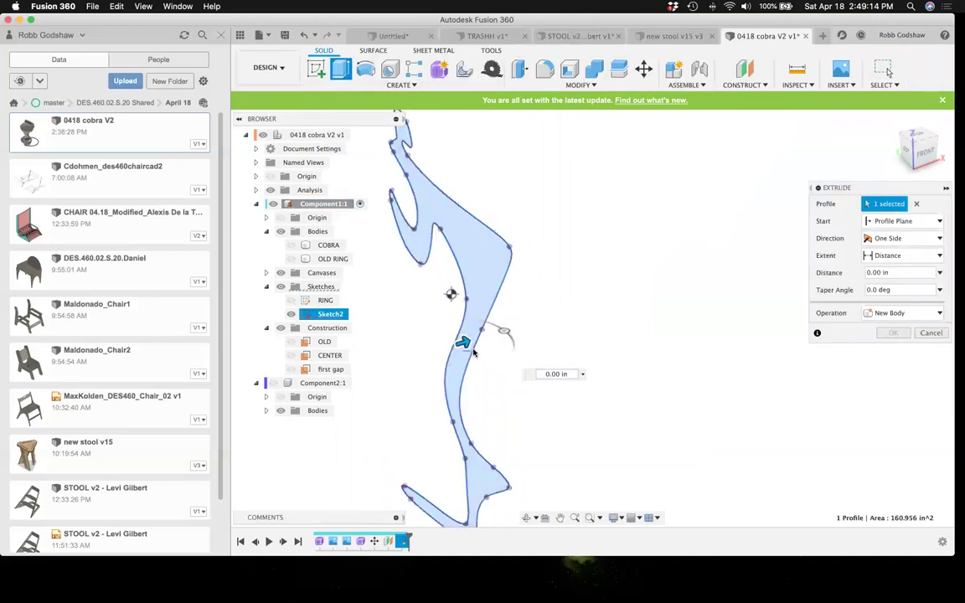
drag(462, 342, 487, 342)
text(thickness)
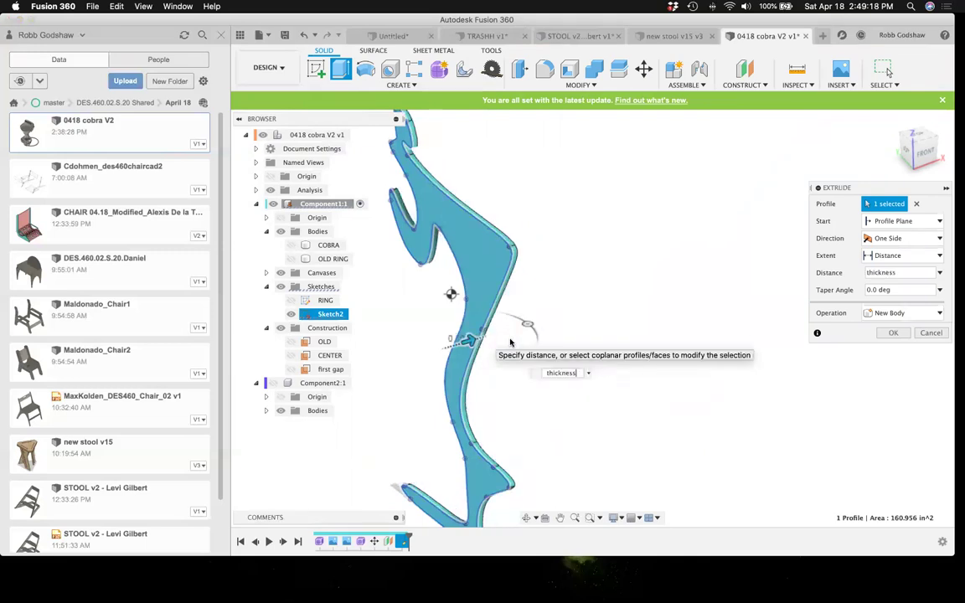
click(924, 312)
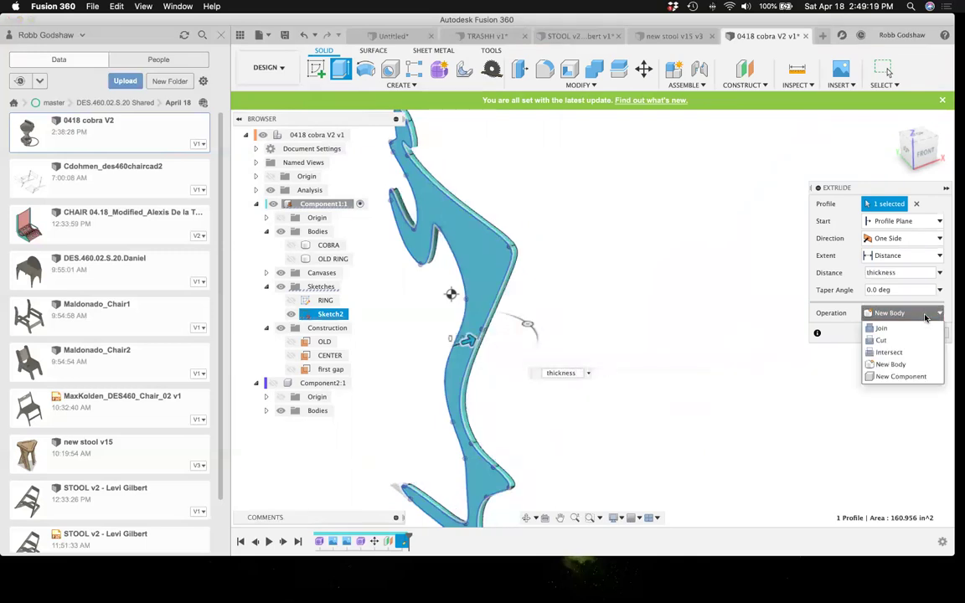
click(905, 377)
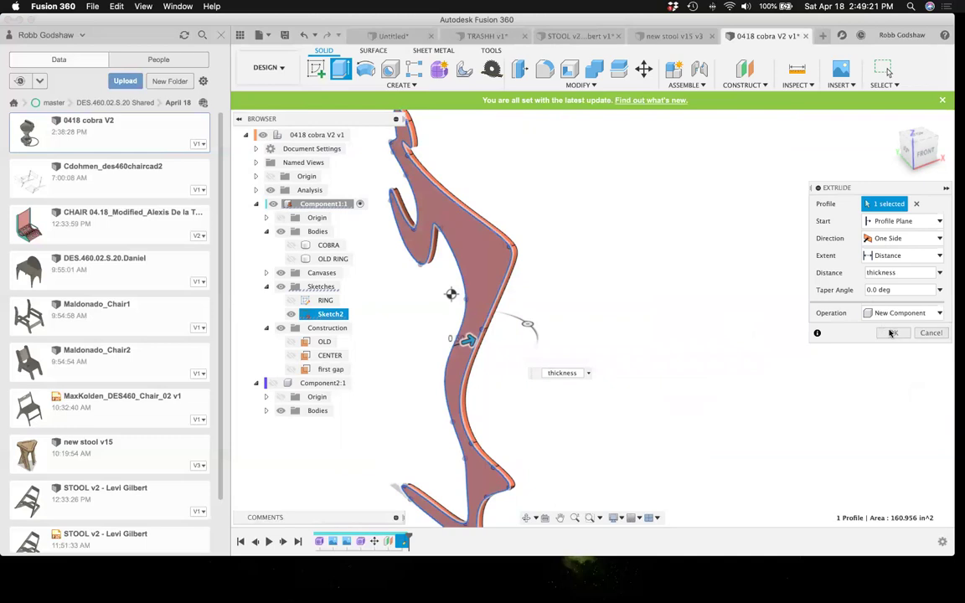
click(893, 333)
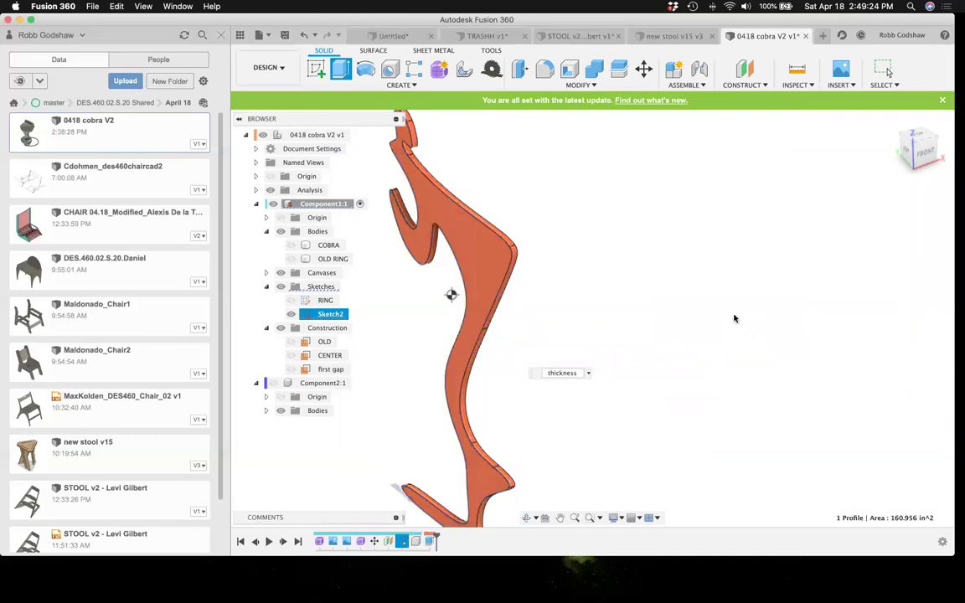
- Show the COBRA body again and examine how the extruded slice sits inside it
shift+scroll(563, 296, right, 10)
shift+scroll(562, 296, left, 4)
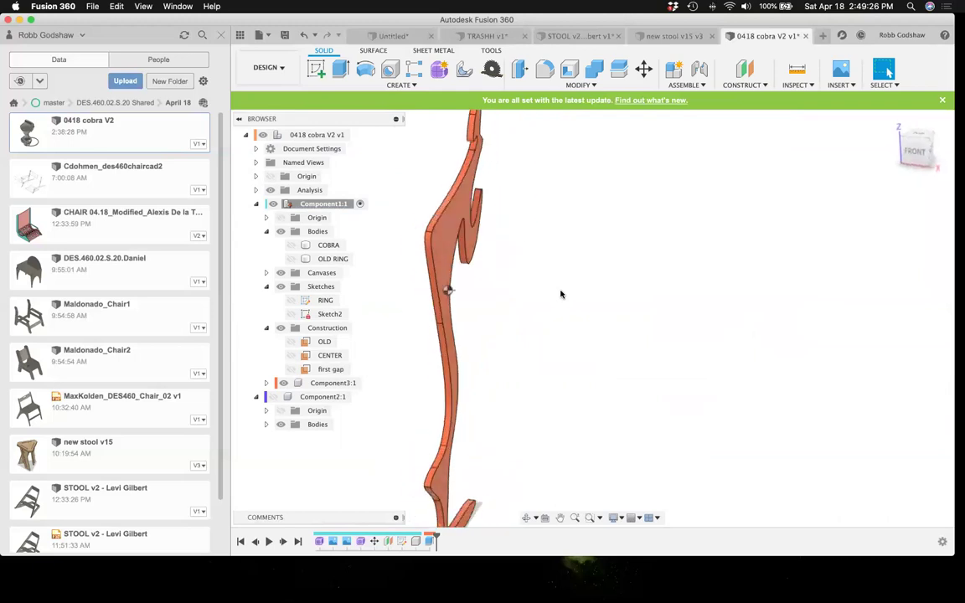
click(269, 192)
shift+scroll(452, 271, left, 6)
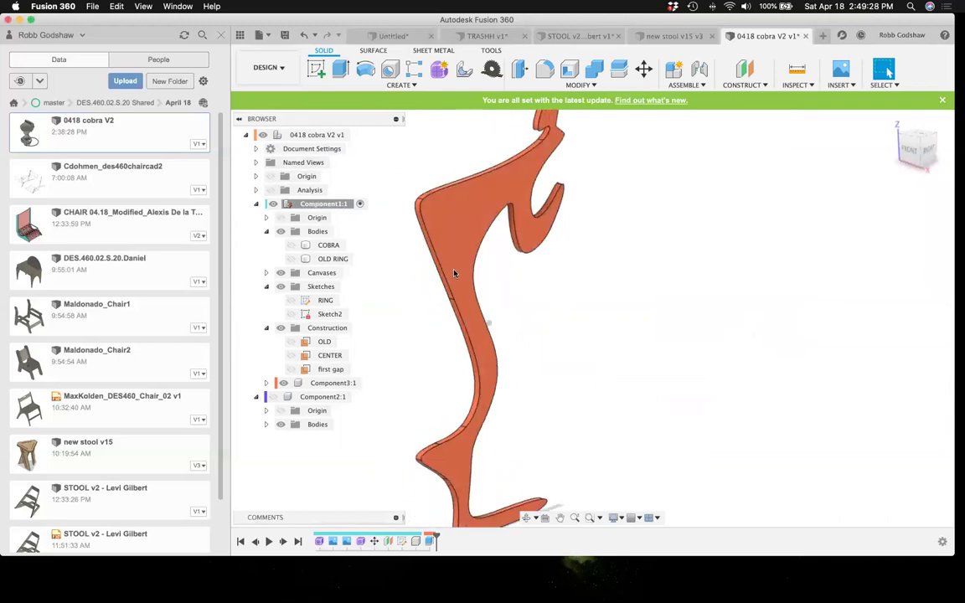
click(291, 245)
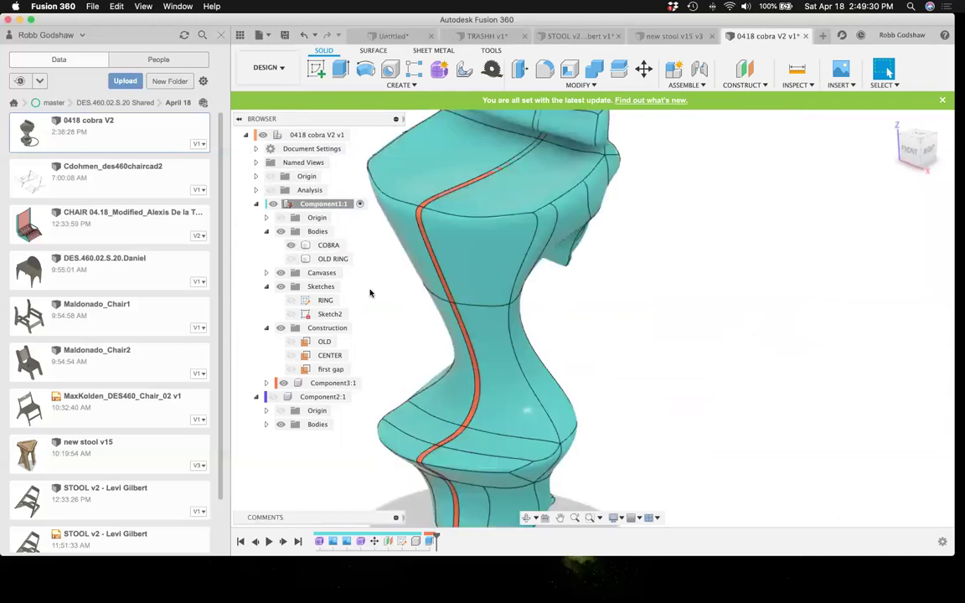
shift+scroll(370, 292, left, 5)
shift+scroll(370, 292, left, 6)
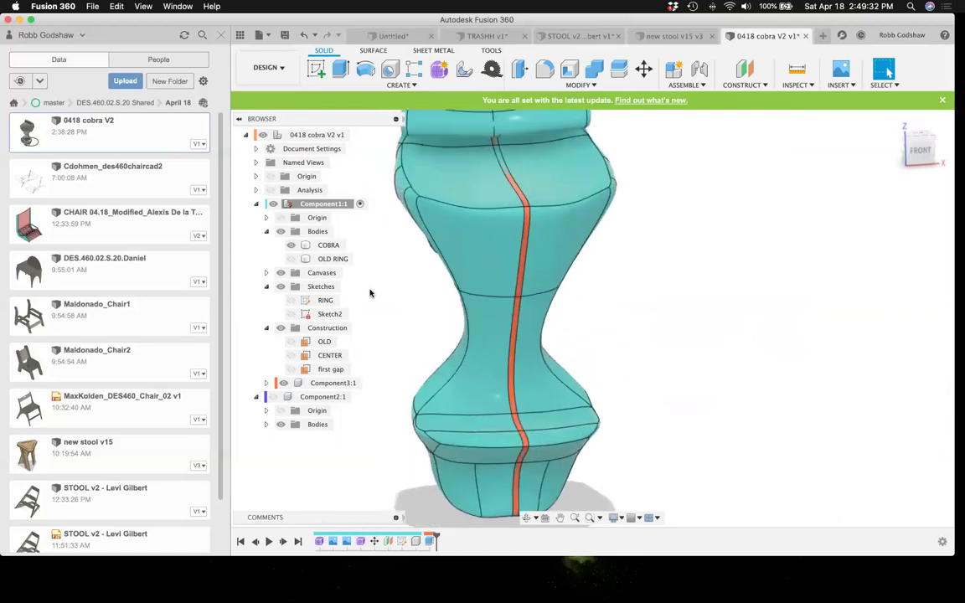
shift+scroll(369, 293, left, 3)
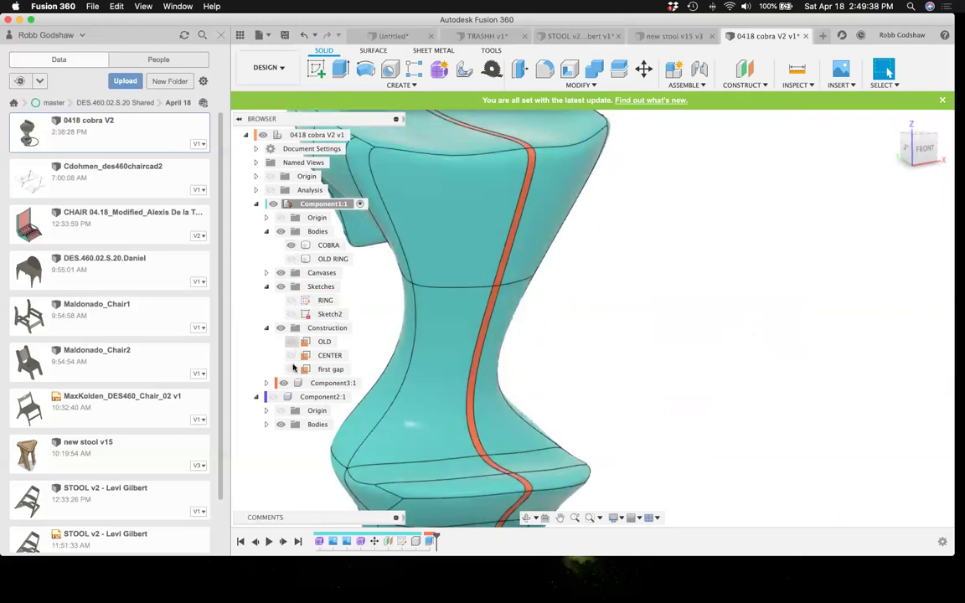
- Rename the extruded section's component as Slice 1 and keep it displayed
click(313, 383)
double_click(315, 384)
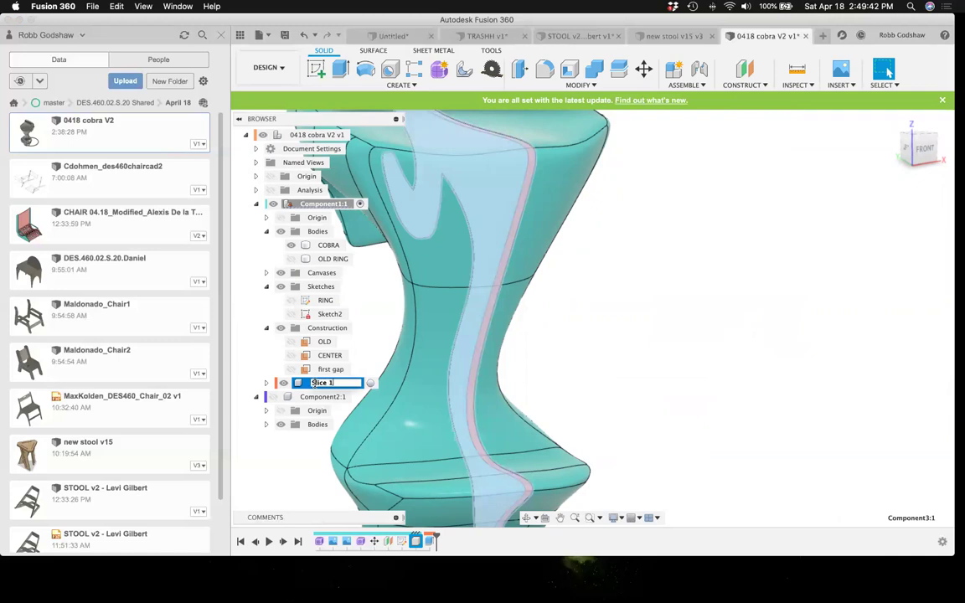
key(Return)
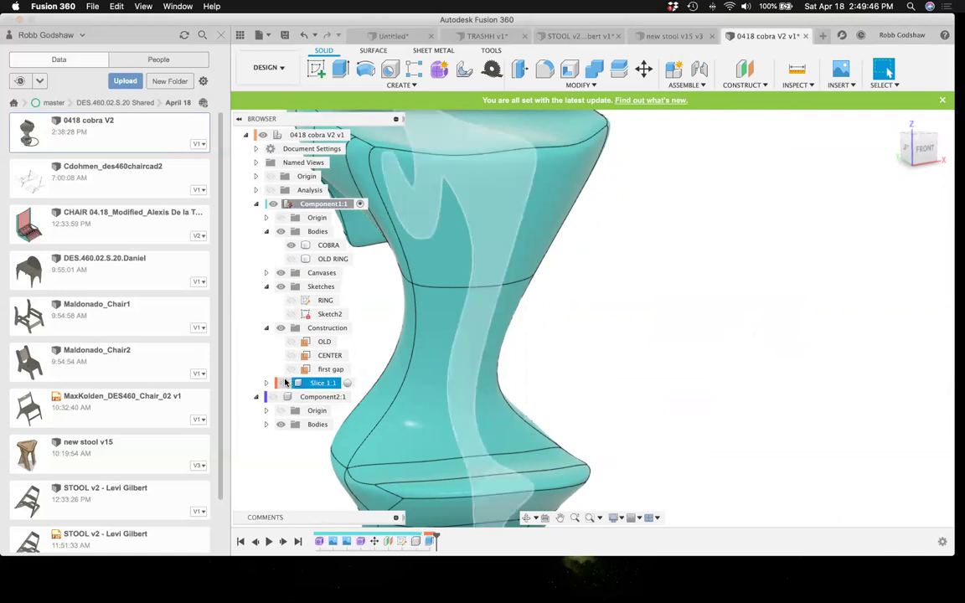
click(285, 382)
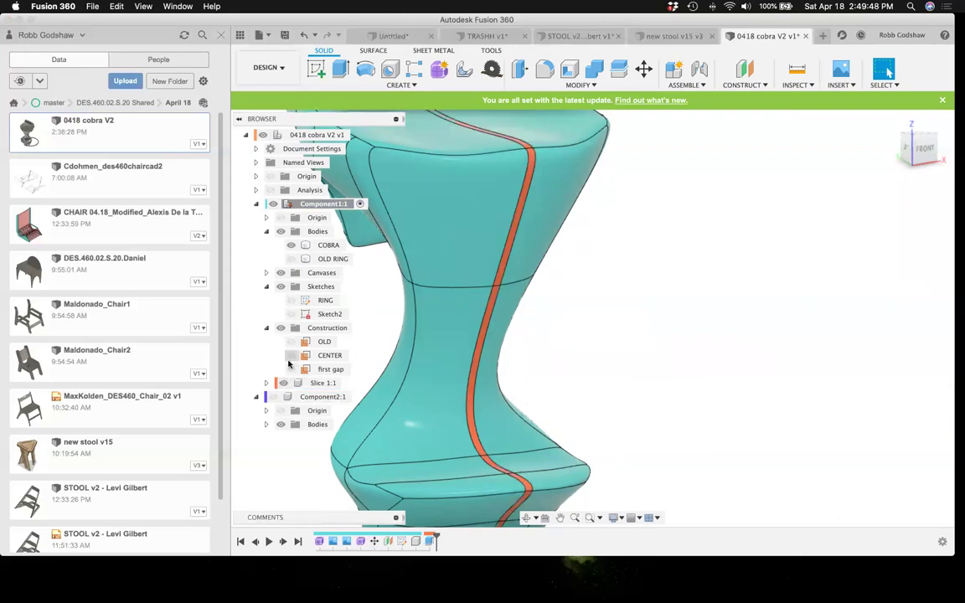
- Check the contents of the Slice 1 component in the design structure
click(266, 383)
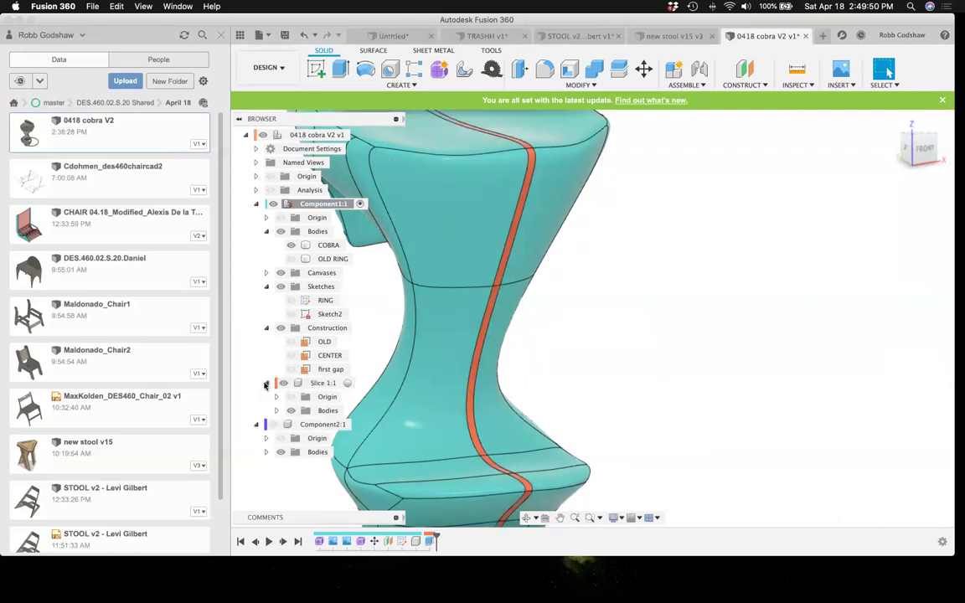
click(288, 385)
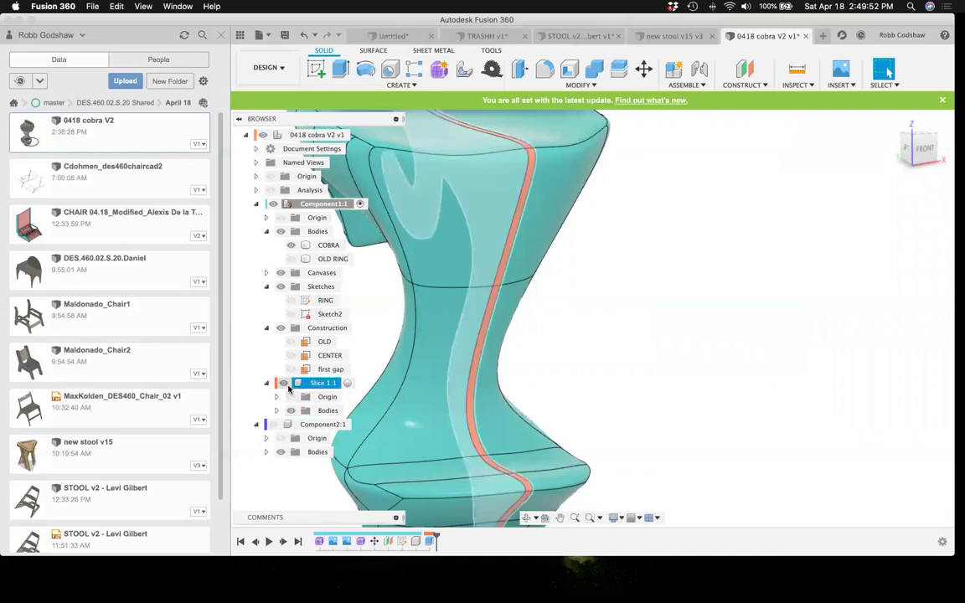
key(Escape)
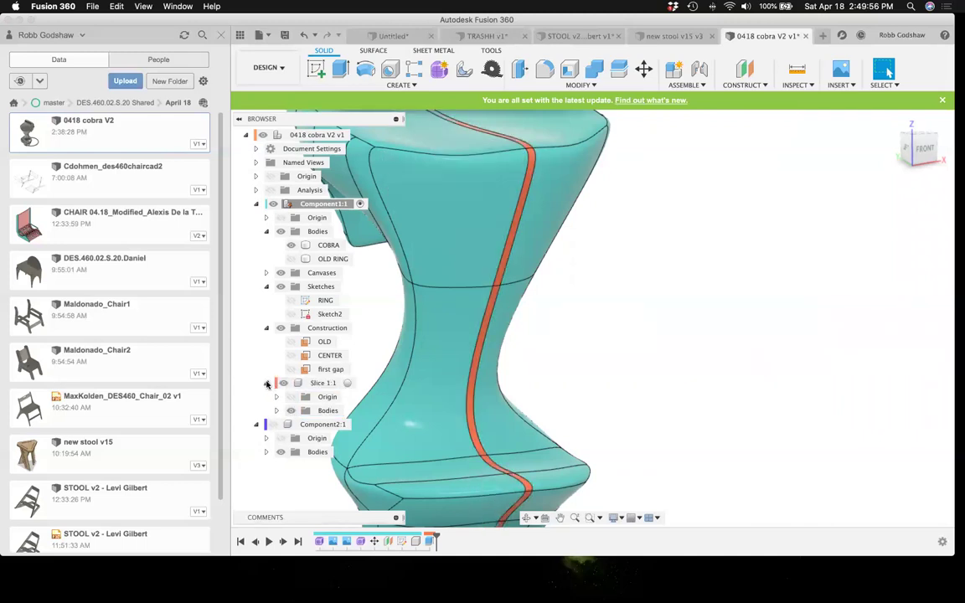
click(266, 383)
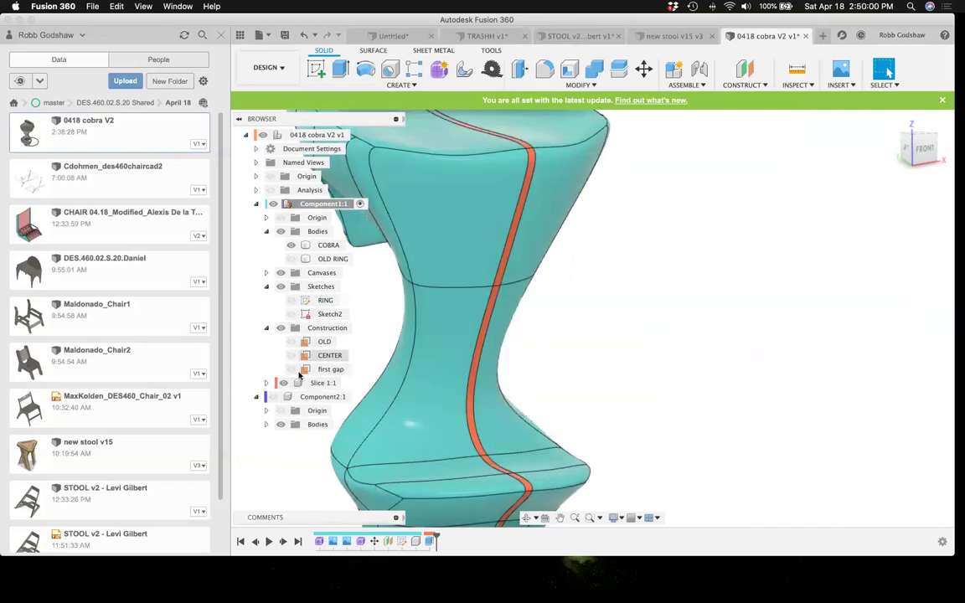
- Display the first gap construction plane while leaving the CENTER plane hidden
click(289, 357)
click(288, 360)
click(291, 370)
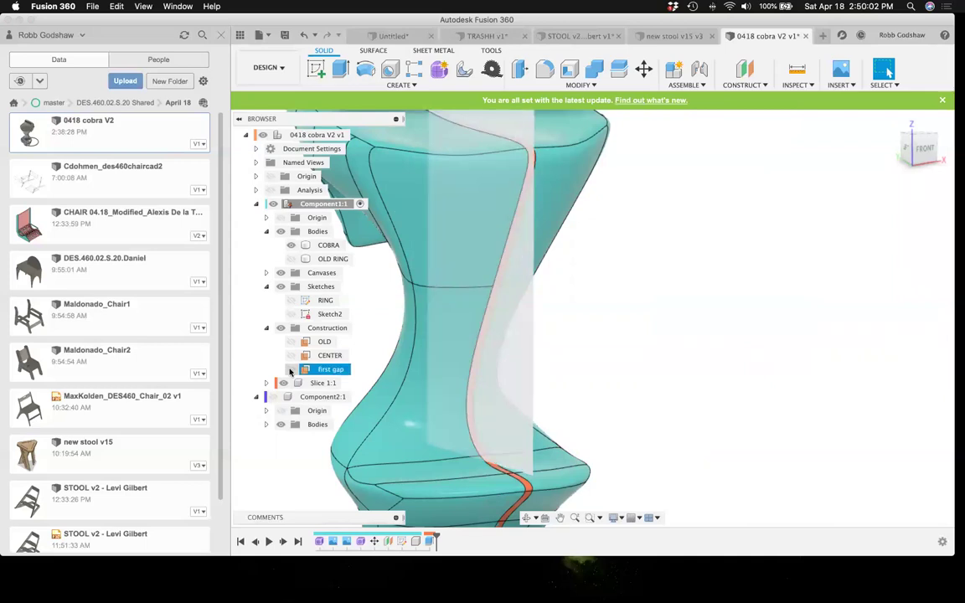
click(291, 369)
shift+middle_drag(523, 188, 416, 74)
click(414, 70)
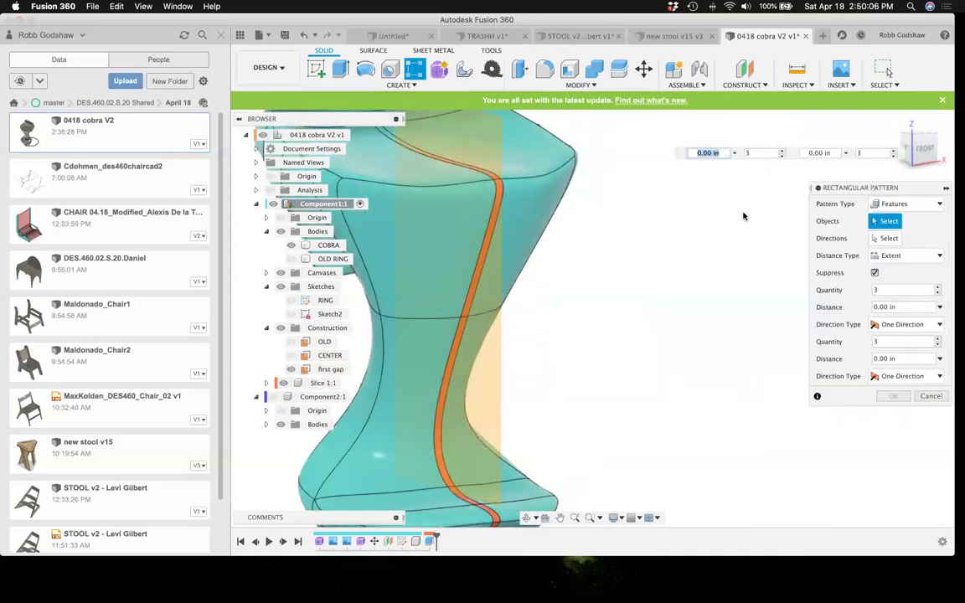
click(884, 204)
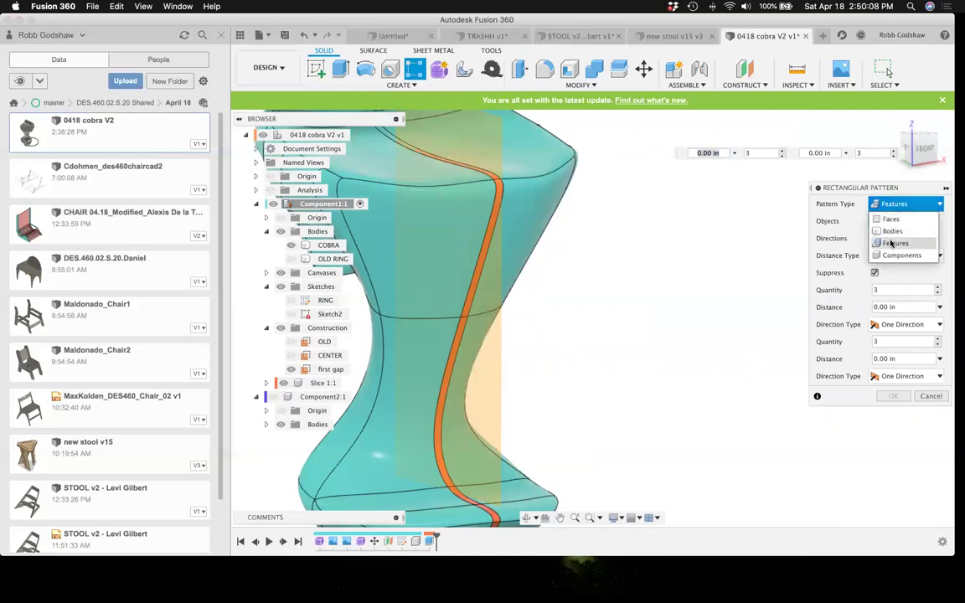
click(893, 243)
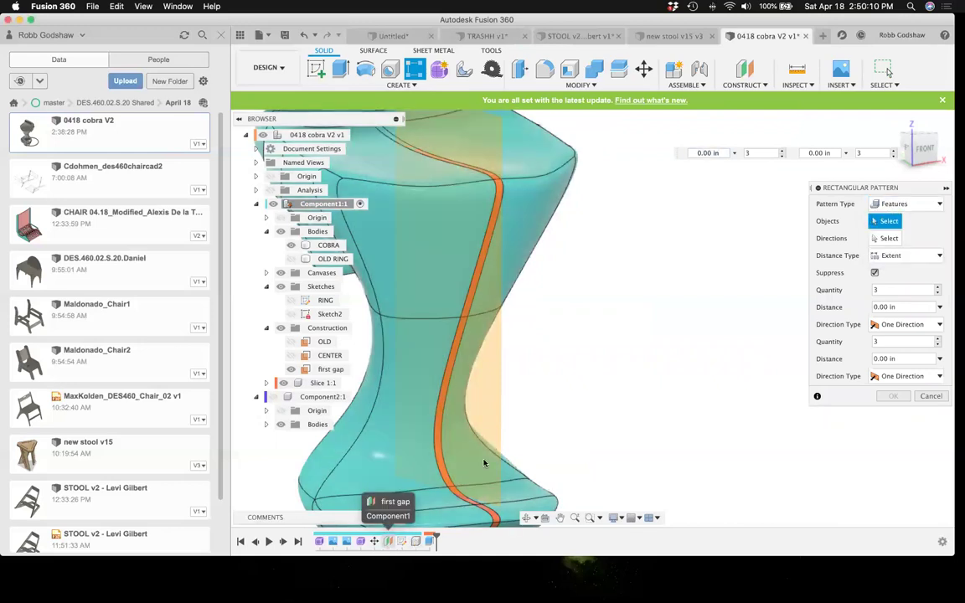
click(889, 239)
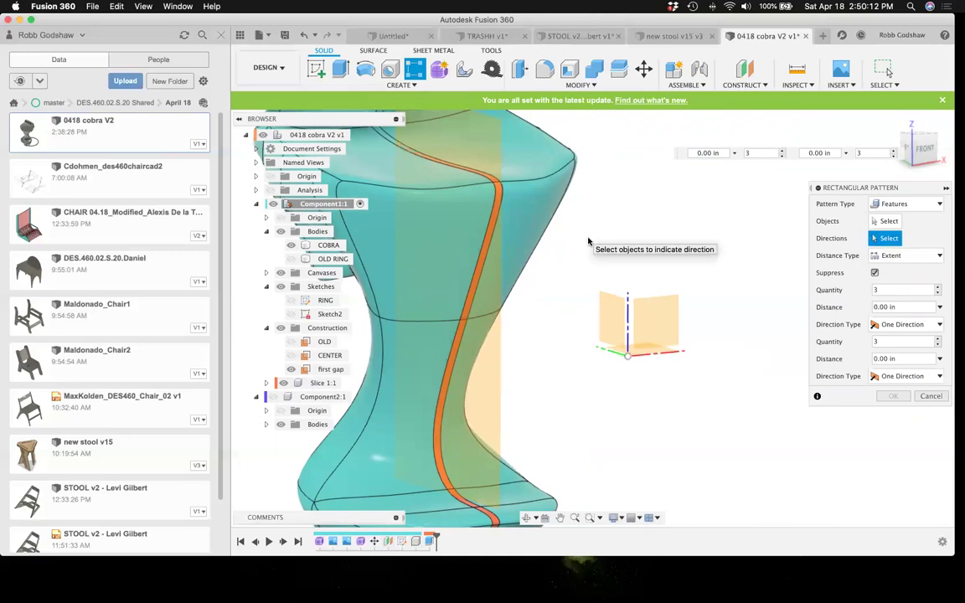
click(656, 357)
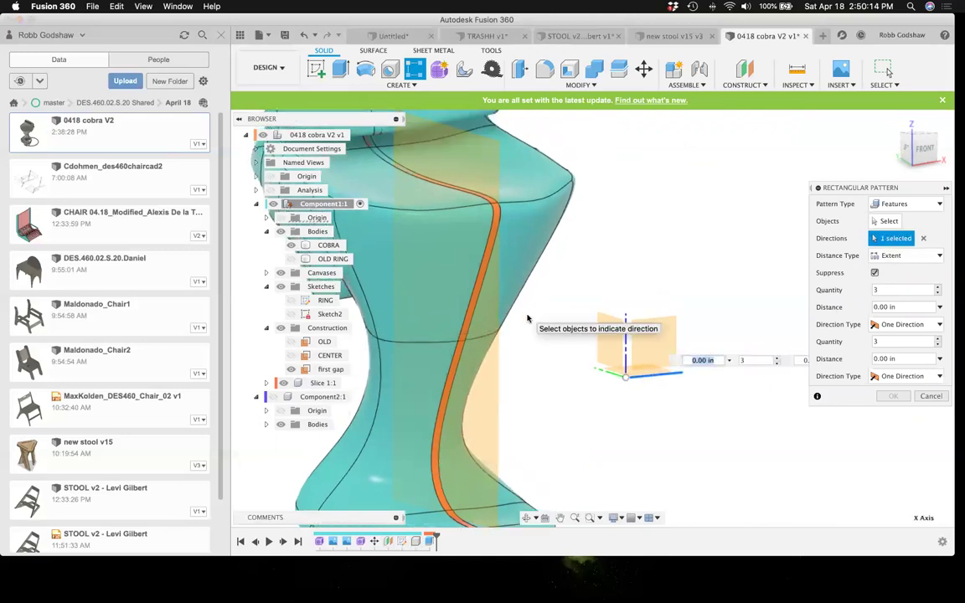
scroll(531, 322, down, 3)
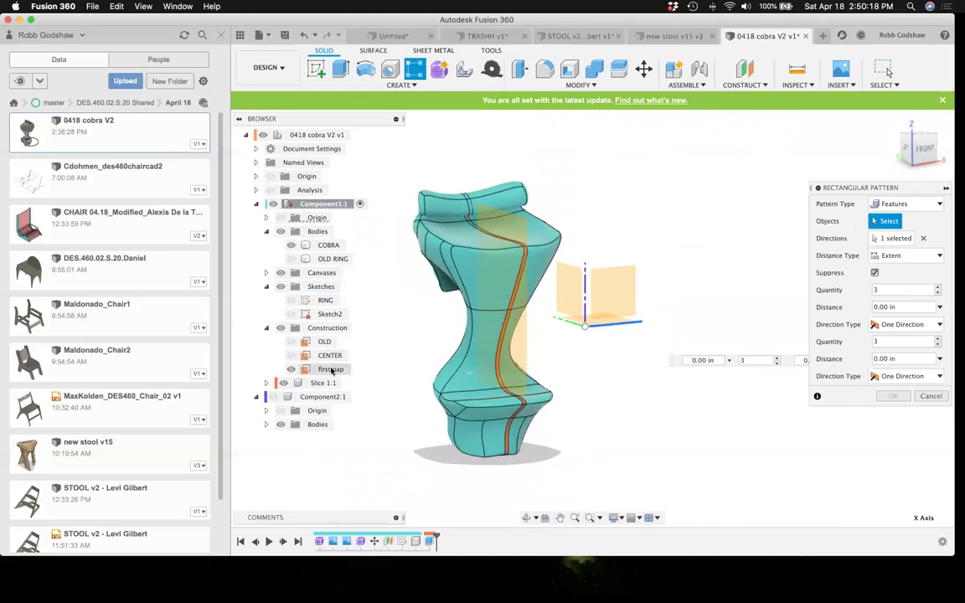
click(908, 203)
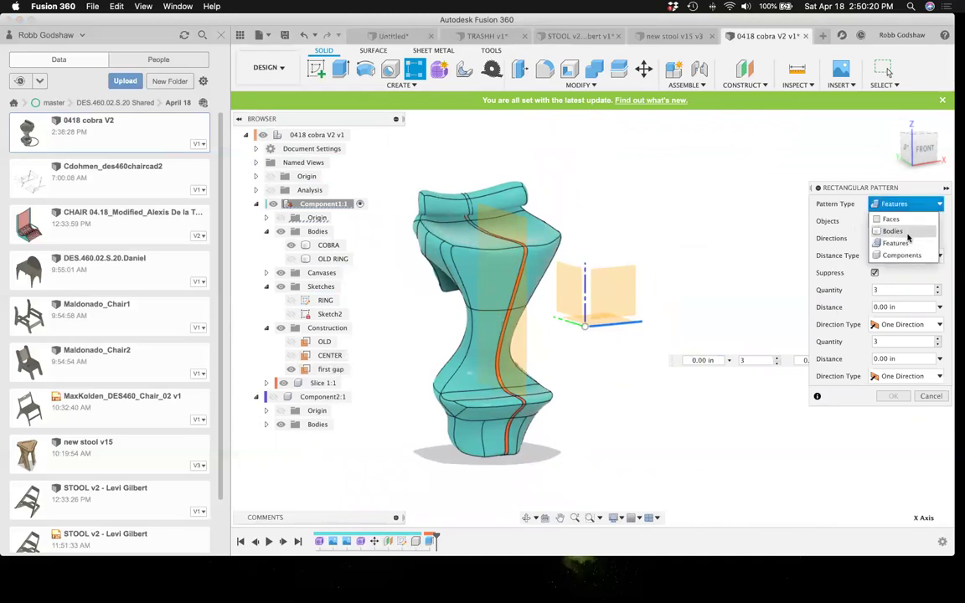
click(895, 231)
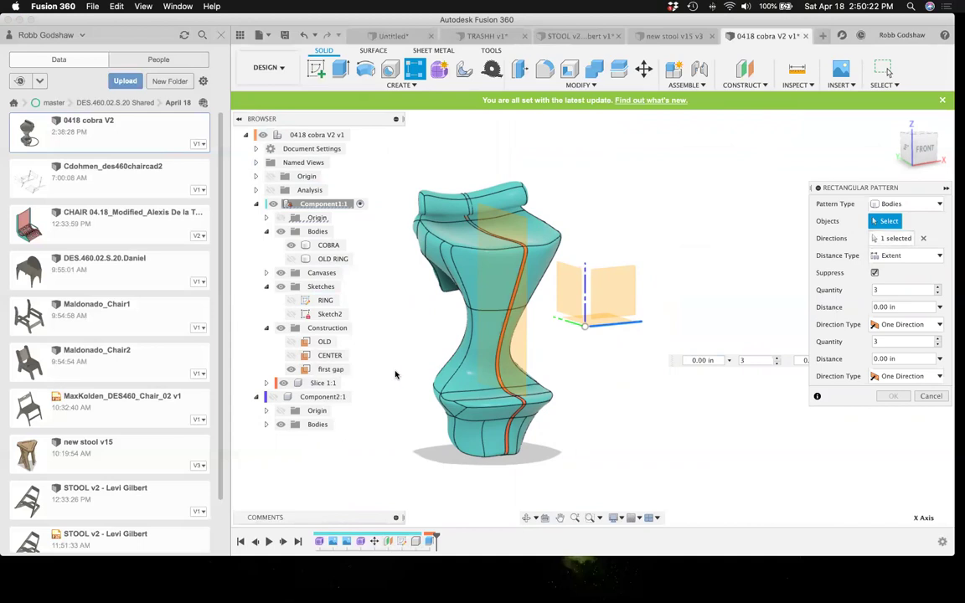
click(923, 396)
- Examine from several angles how Slice 1 and the first gap plane sit within the COBRA body
scroll(519, 295, up, 5)
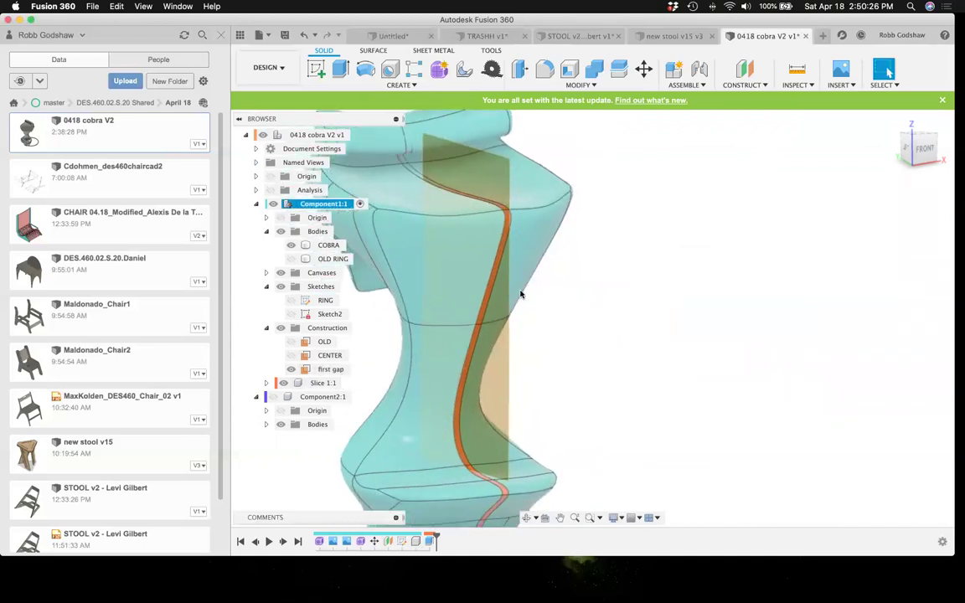
click(751, 84)
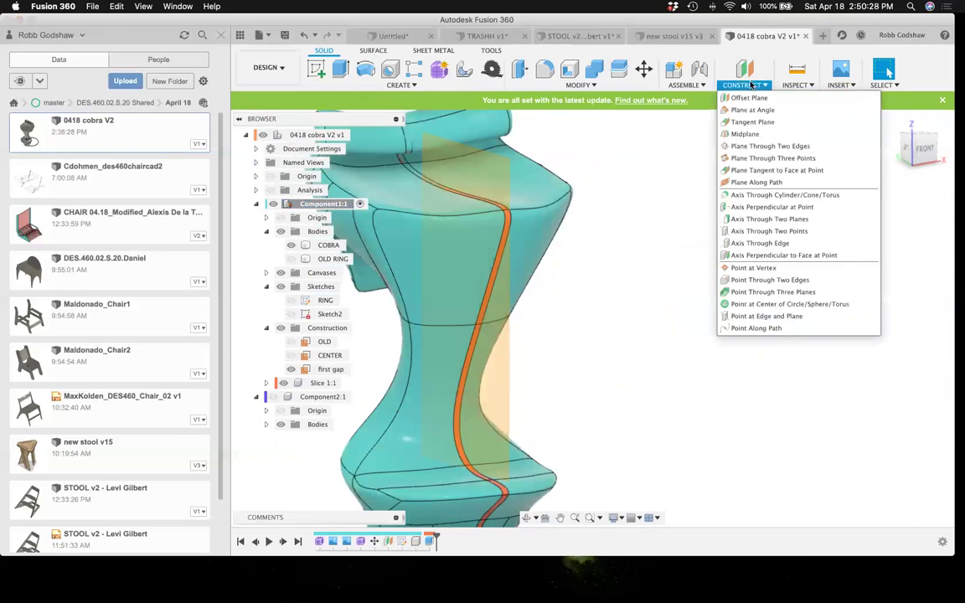
click(505, 215)
scroll(504, 215, up, 3)
shift+scroll(504, 215, right, 5)
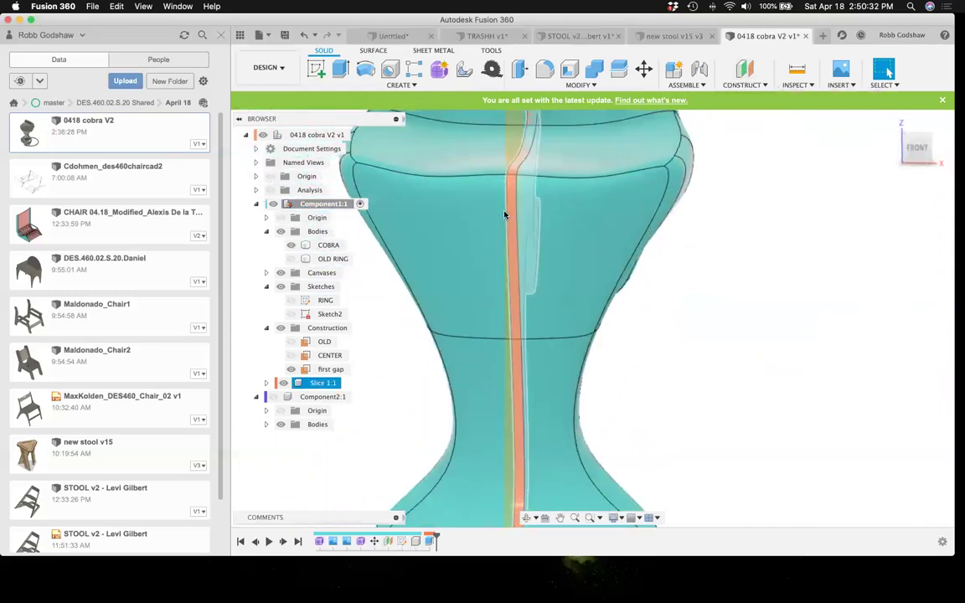
shift+scroll(504, 215, right, 5)
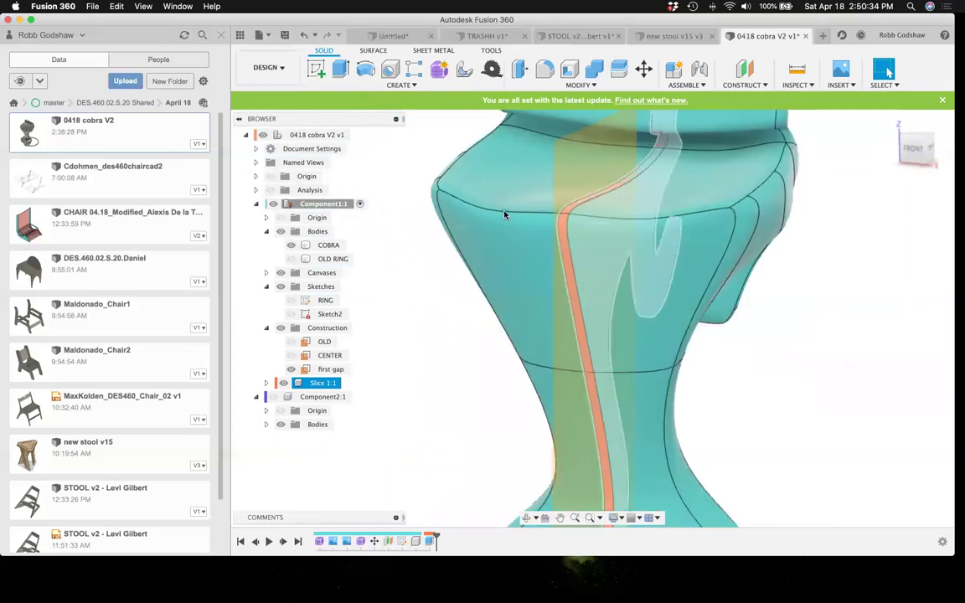
shift+scroll(504, 214, right, 5)
key(Escape)
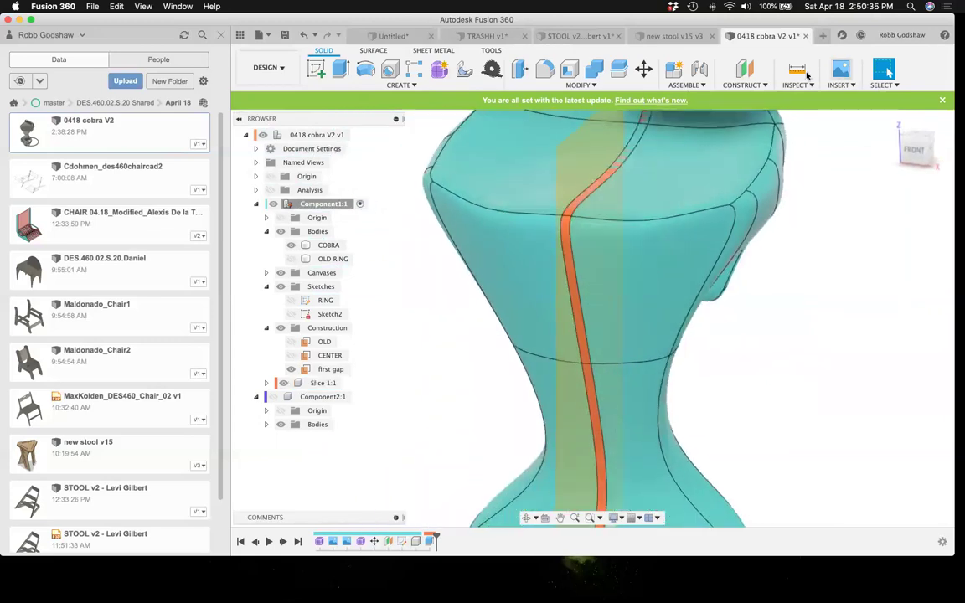
- Hide the first gap plane and the COBRA body, and offset a construction plane from Slice 1's exposed flat face by the gap parameter
click(748, 69)
click(290, 370)
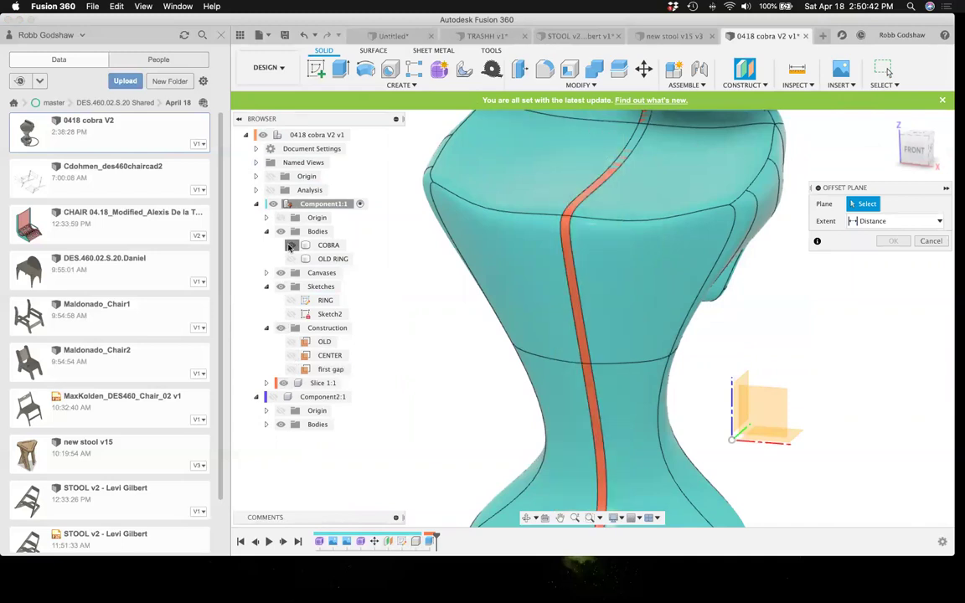
click(289, 246)
click(585, 240)
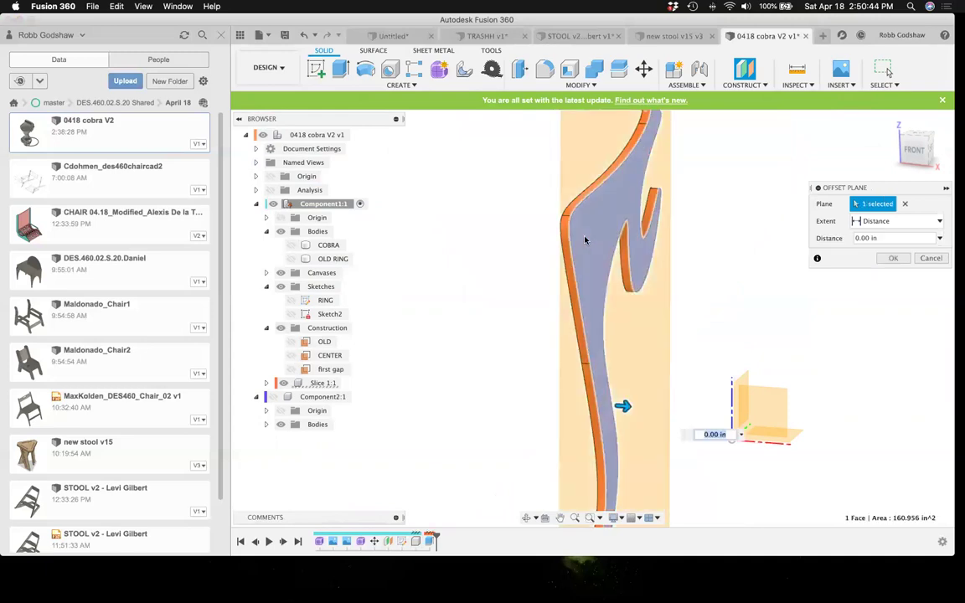
text(gap)
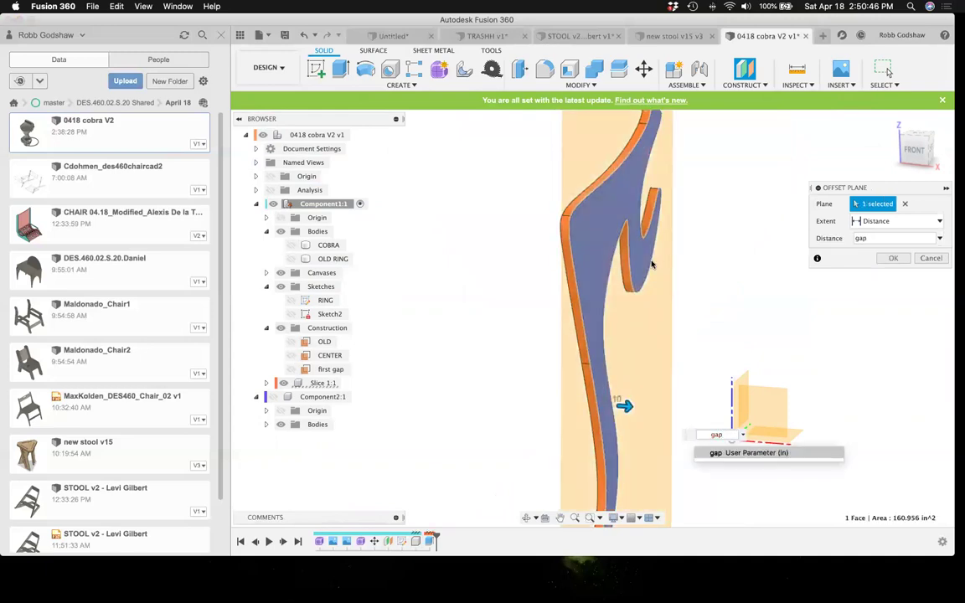
key(Return)
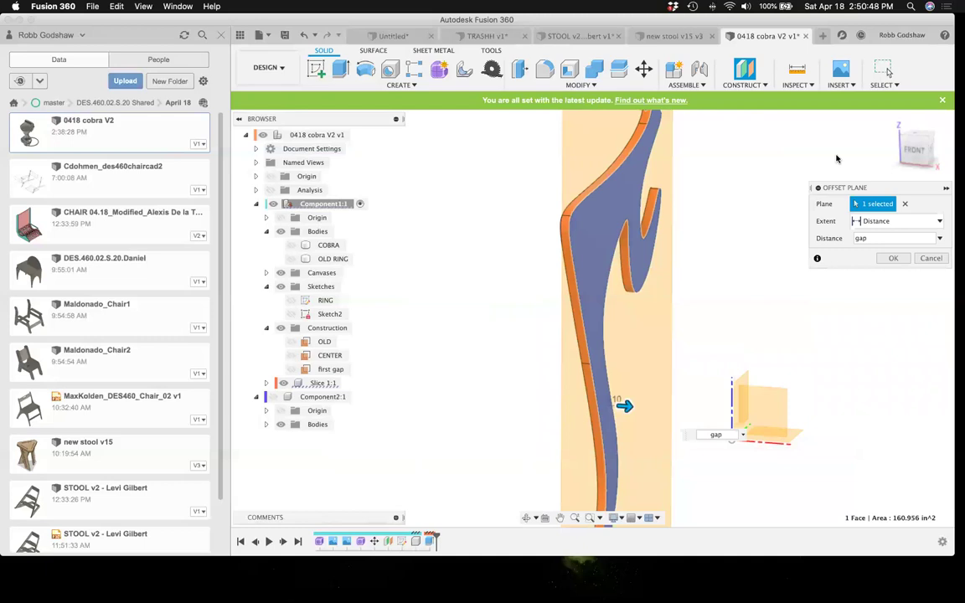
click(886, 259)
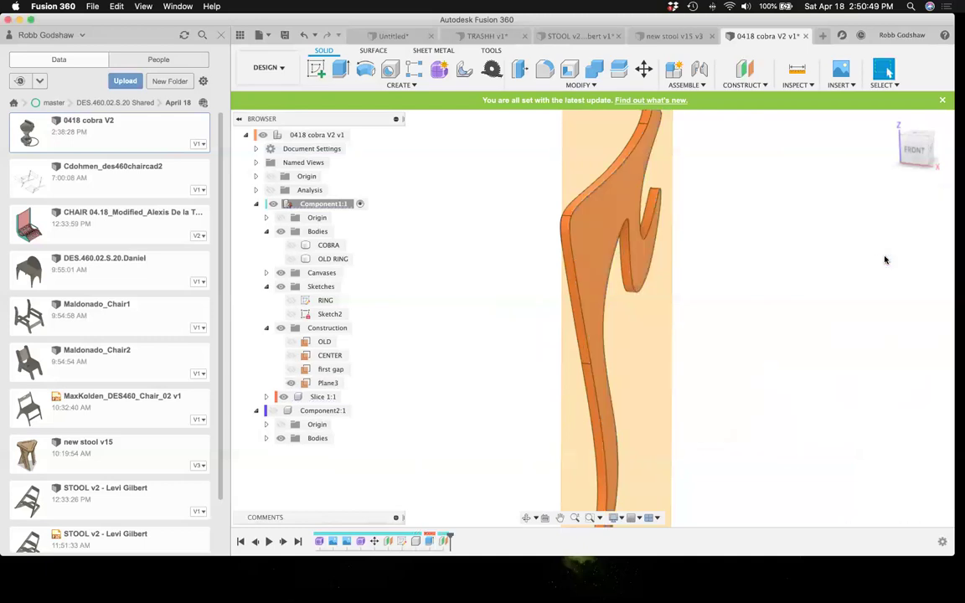
- Rename the new offset plane as gap 2 and the first gap plane as gap 1
click(324, 384)
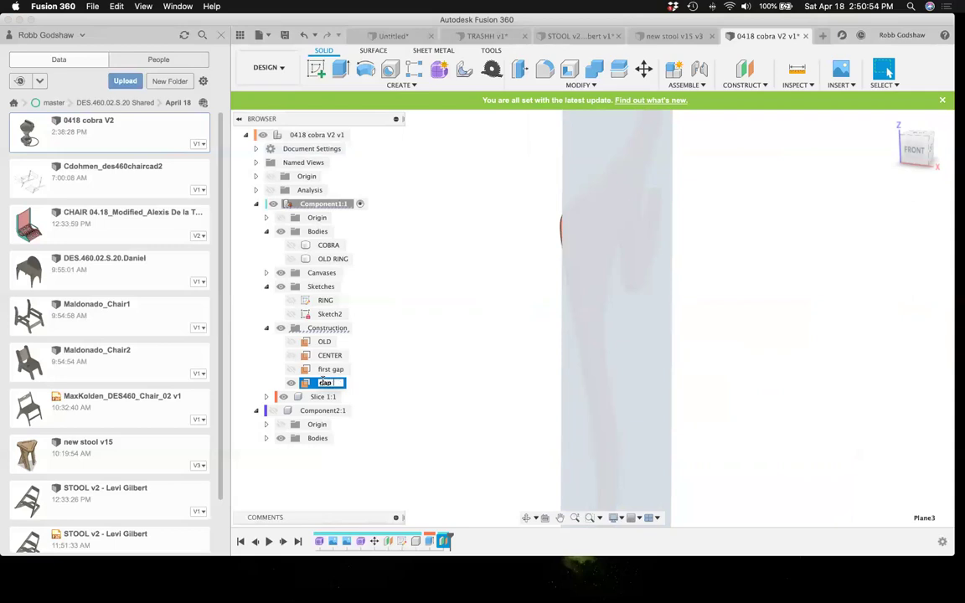
key(Return)
click(339, 371)
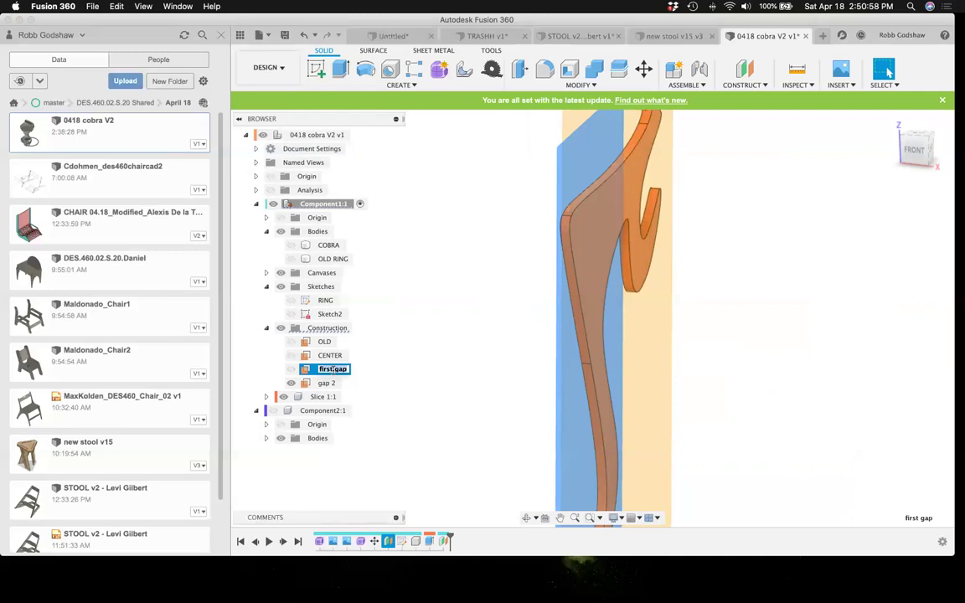
click(397, 324)
- Start a sketch on the gap 2 plane, with Slice 1 hidden and the COBRA body displayed
shift+scroll(398, 323, left, 5)
shift+scroll(399, 323, right, 2)
shift+scroll(398, 323, right, 1)
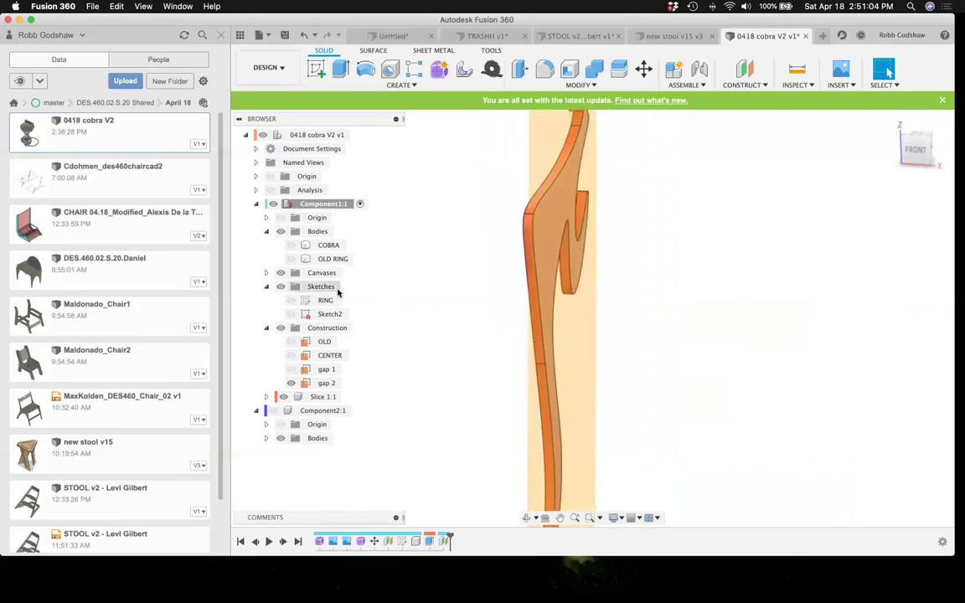
click(318, 74)
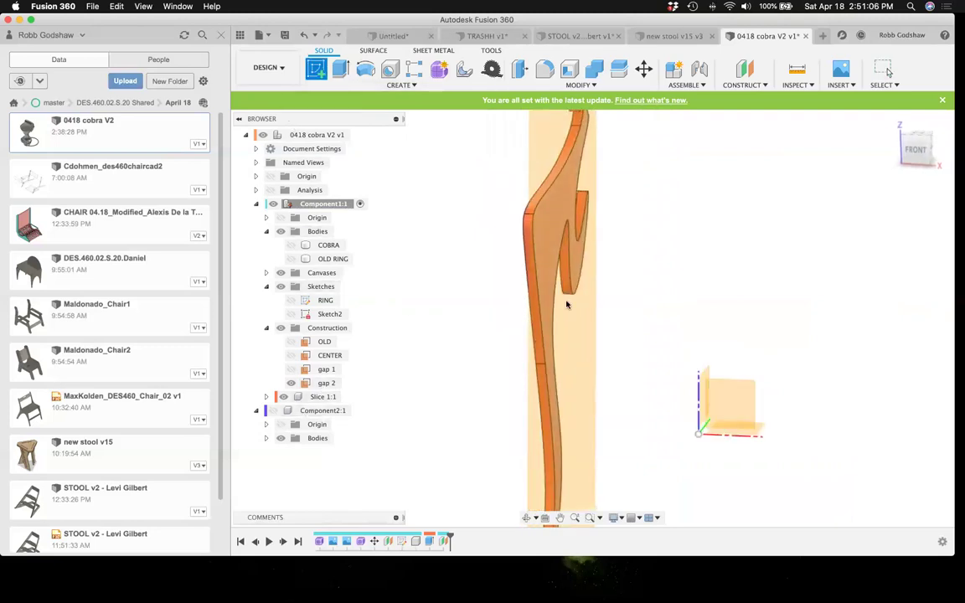
click(581, 327)
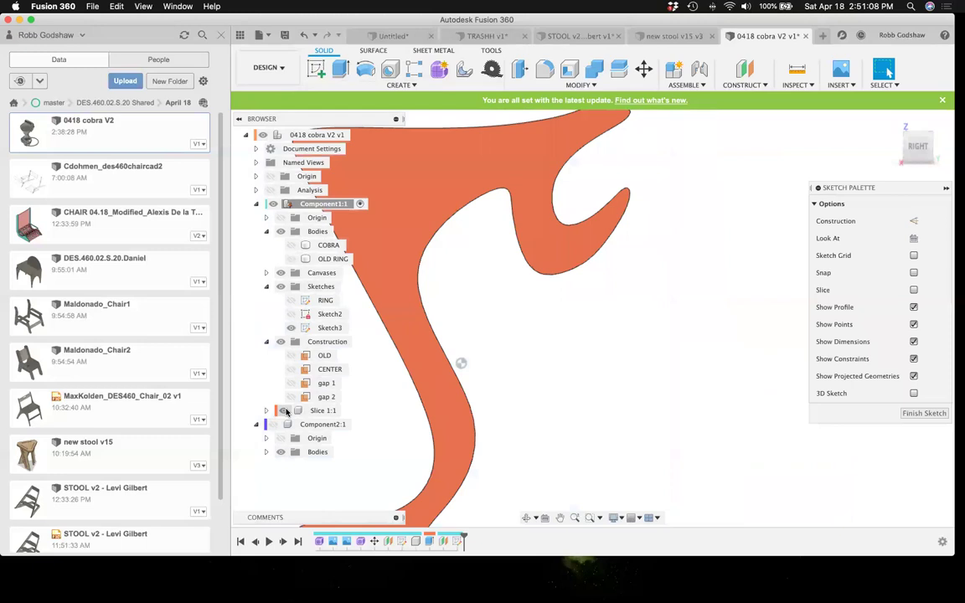
click(291, 245)
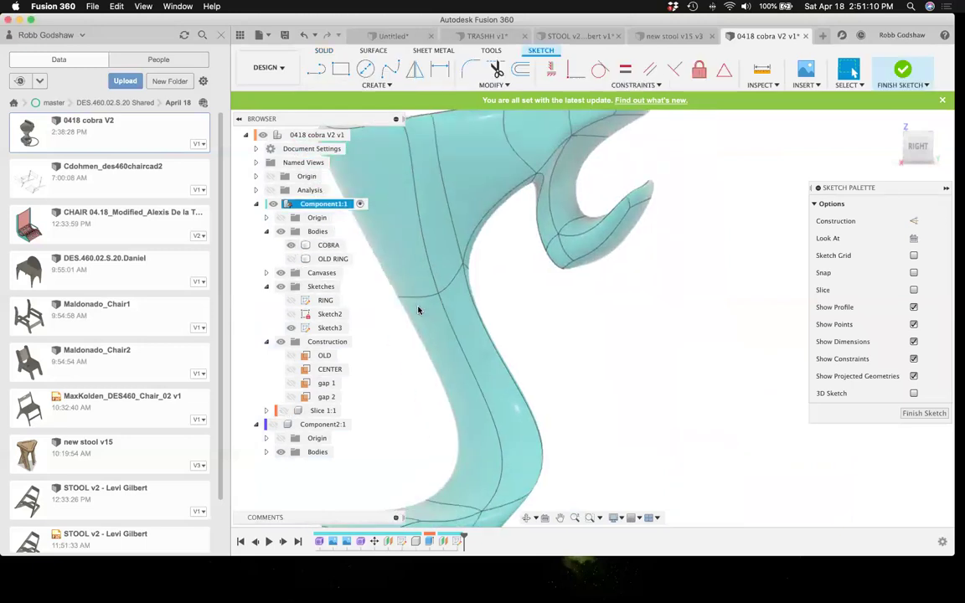
- Intersect the COBRA body with the sketch plane to get its section outline, hide the body and finish the sketch
click(381, 85)
mouse_move(391, 278)
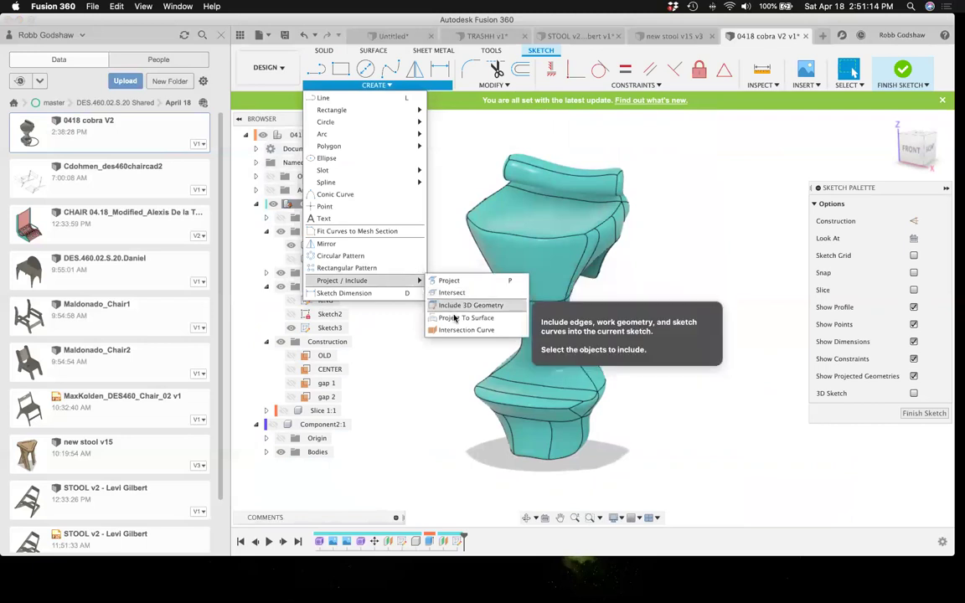
click(553, 268)
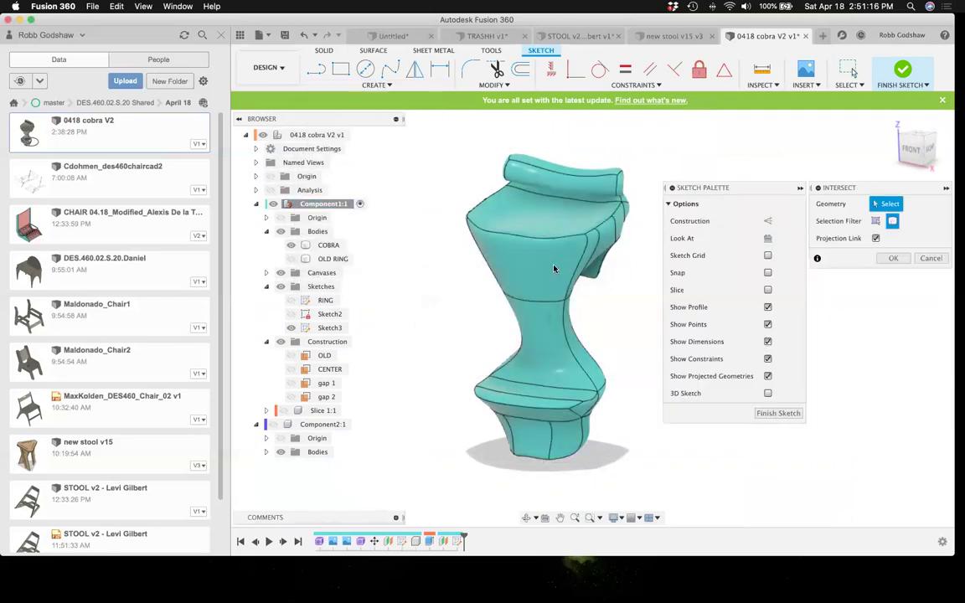
click(556, 238)
click(569, 235)
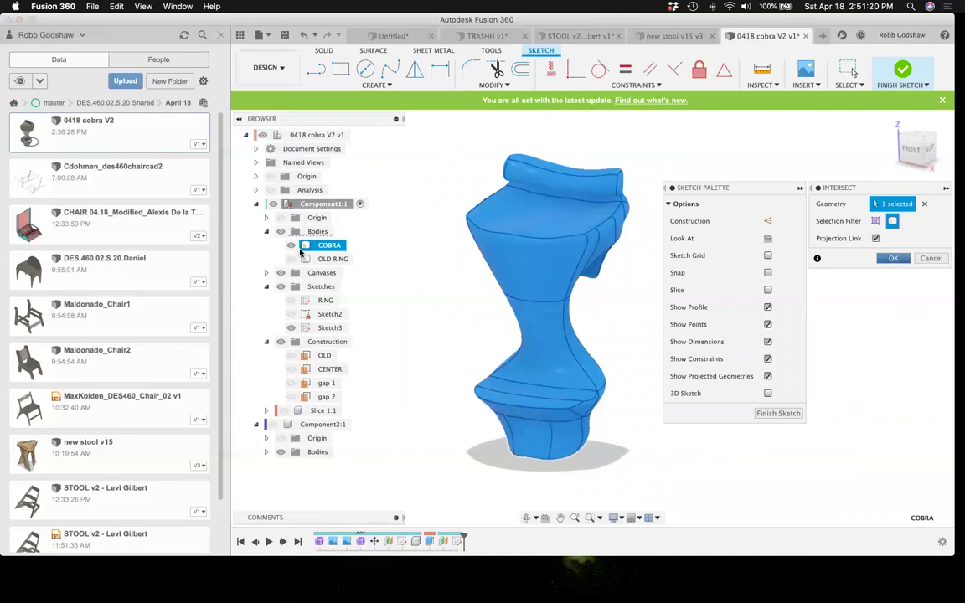
click(292, 245)
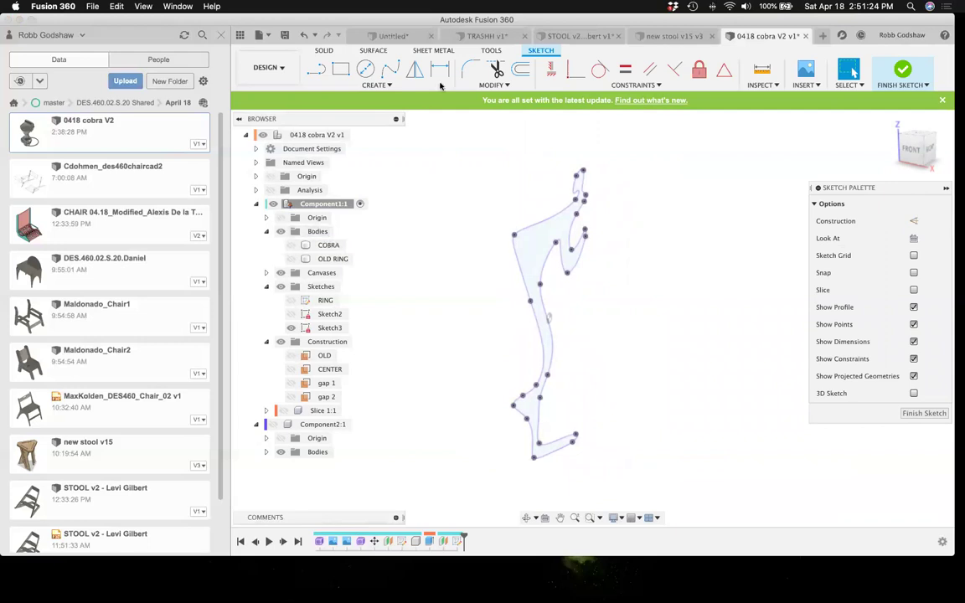
click(903, 71)
- Extrude the section profile on the gap 2 plane by the thickness parameter as a new component
key(e)
click(548, 236)
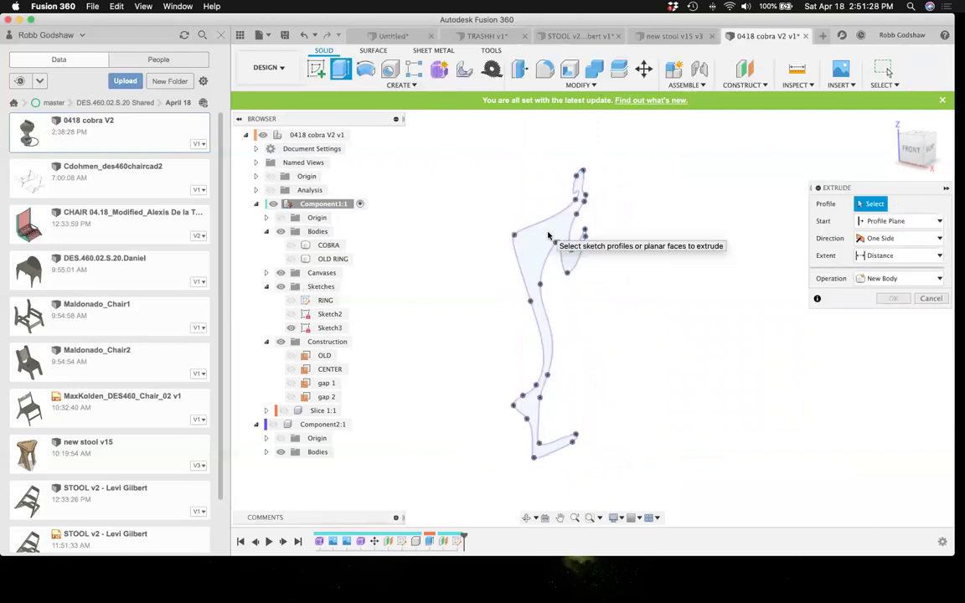
click(540, 244)
text(thickness)
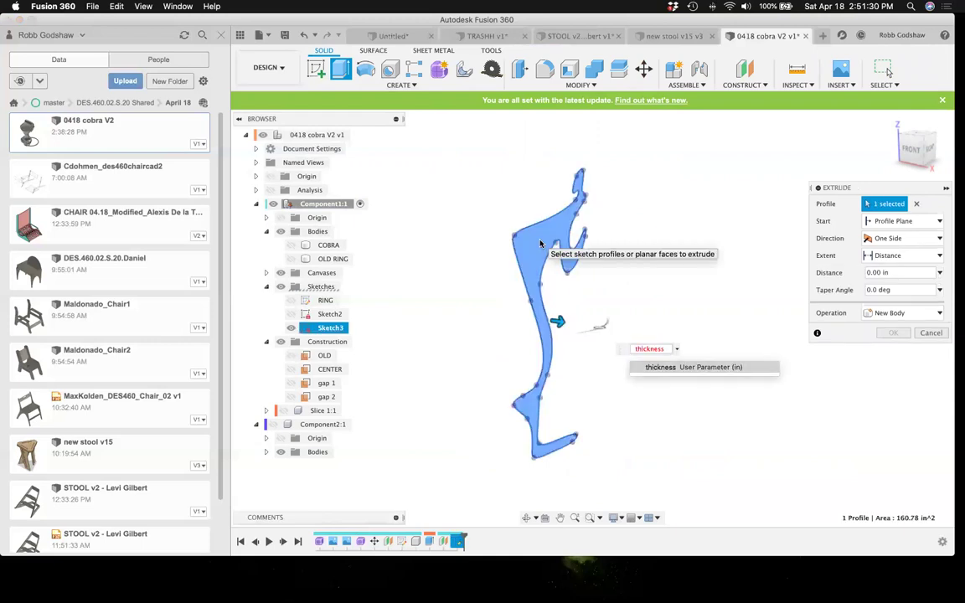
key(Return)
click(903, 313)
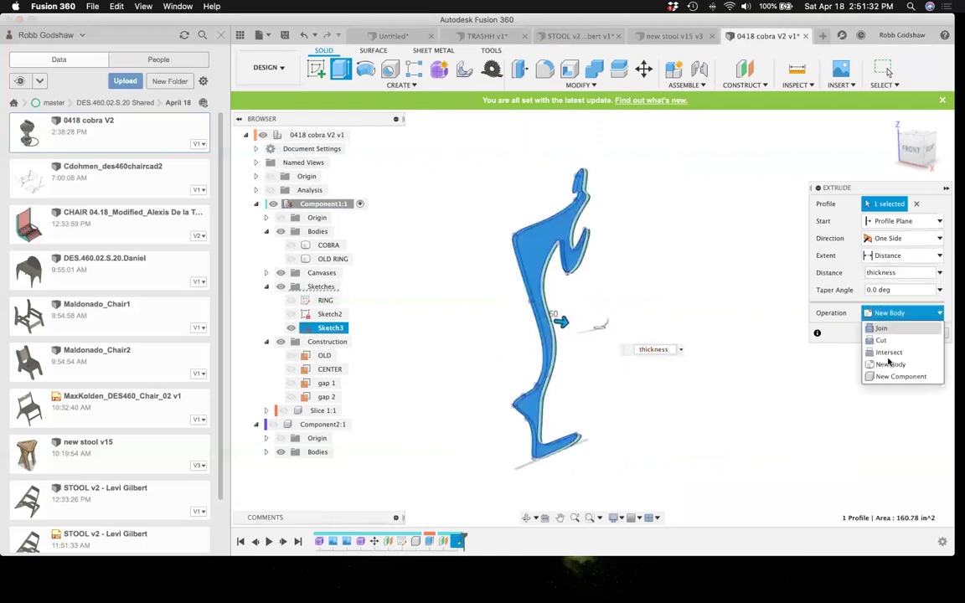
click(896, 376)
click(894, 333)
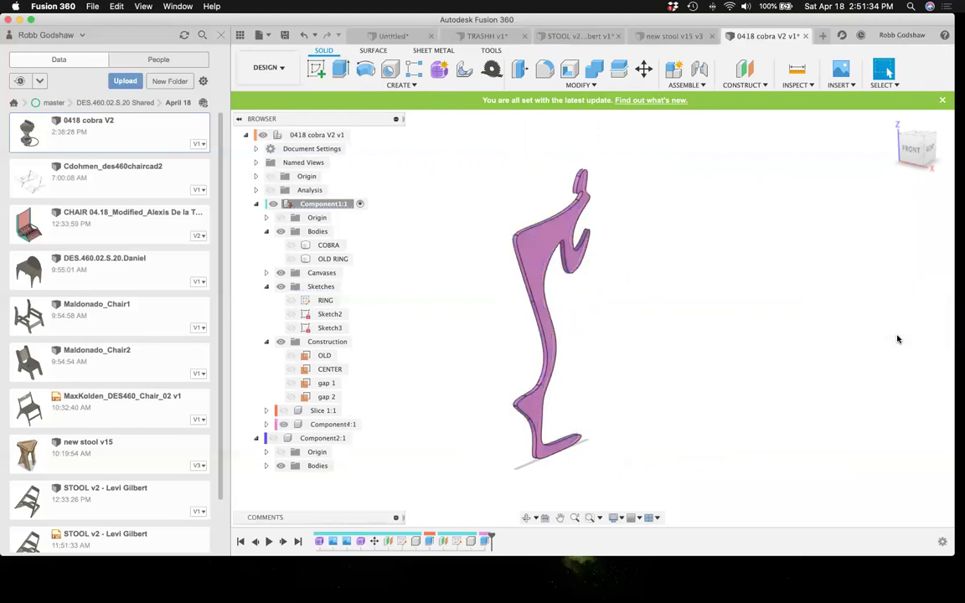
- Rename the new component as Slice 2 and display Slice 1 again to compare the two slices from the front
click(335, 424)
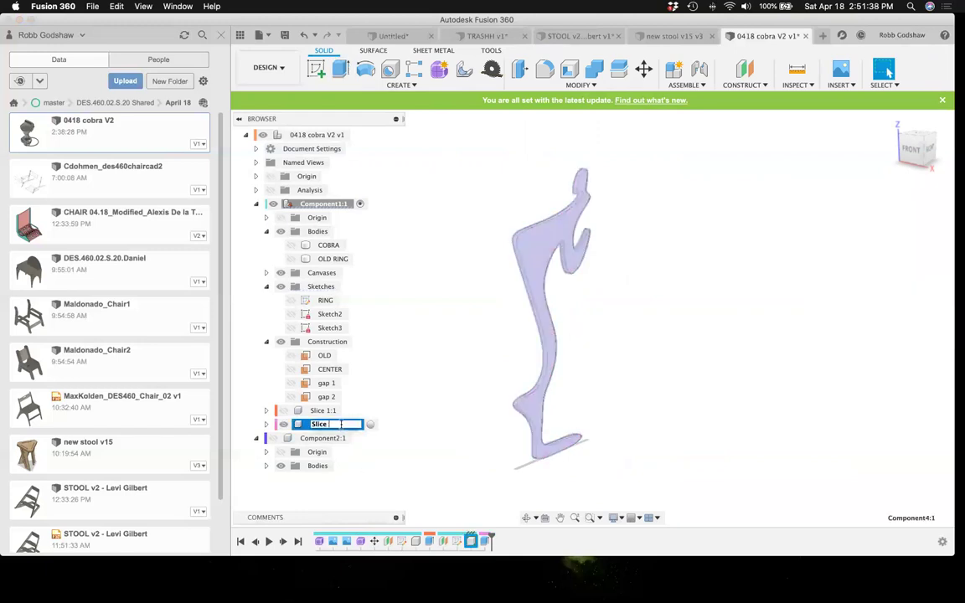
key(Return)
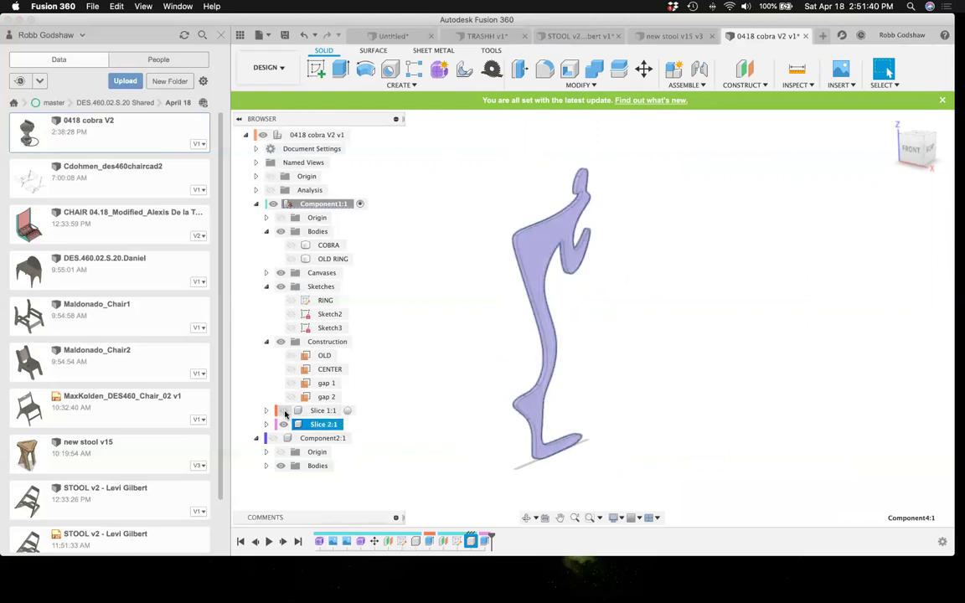
click(425, 370)
scroll(430, 350, up, 5)
shift+scroll(429, 349, right, 5)
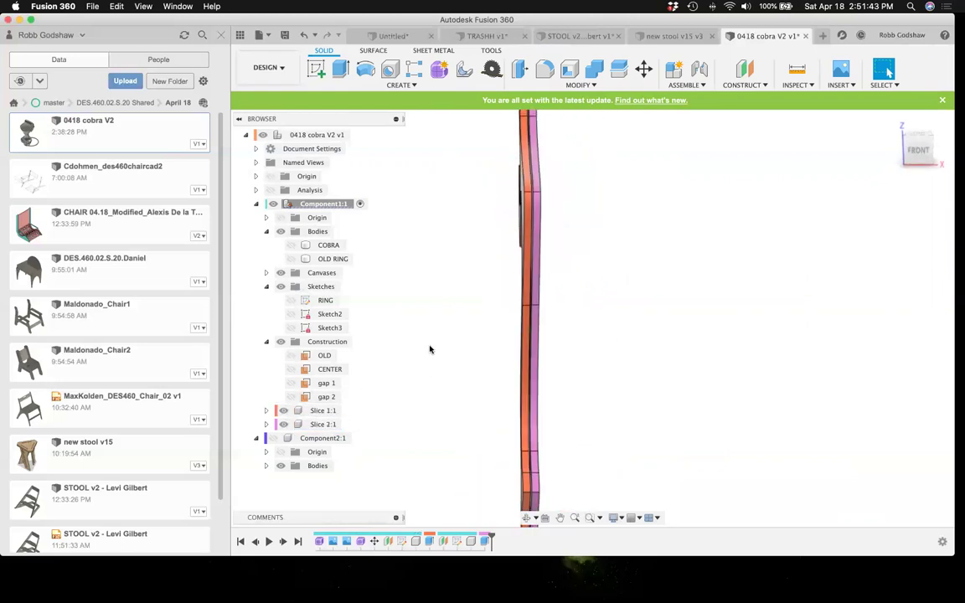
- Hide Slice 1 and Slice 2 and display the COBRA body to view the whole stool form
click(283, 423)
click(281, 410)
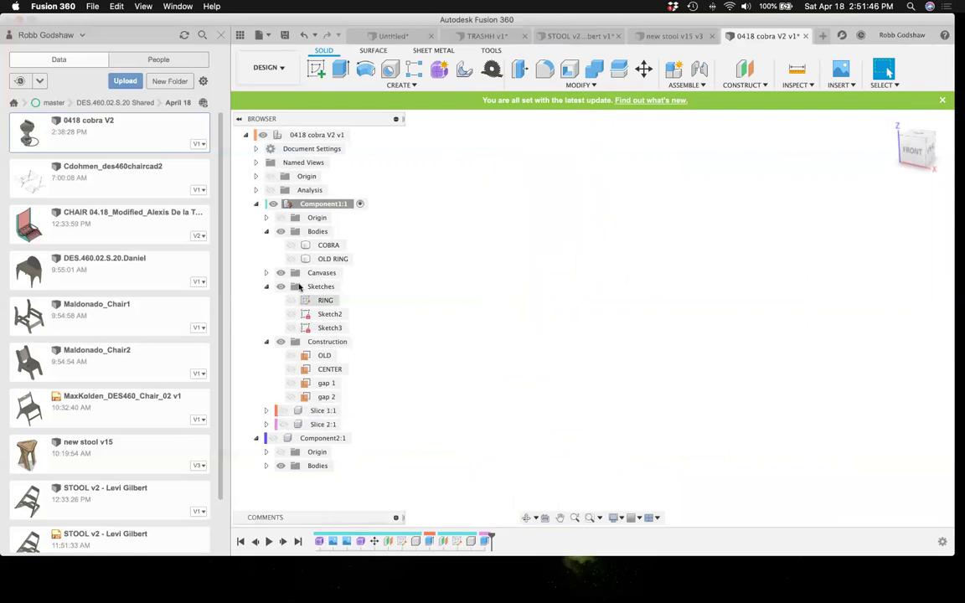
click(291, 245)
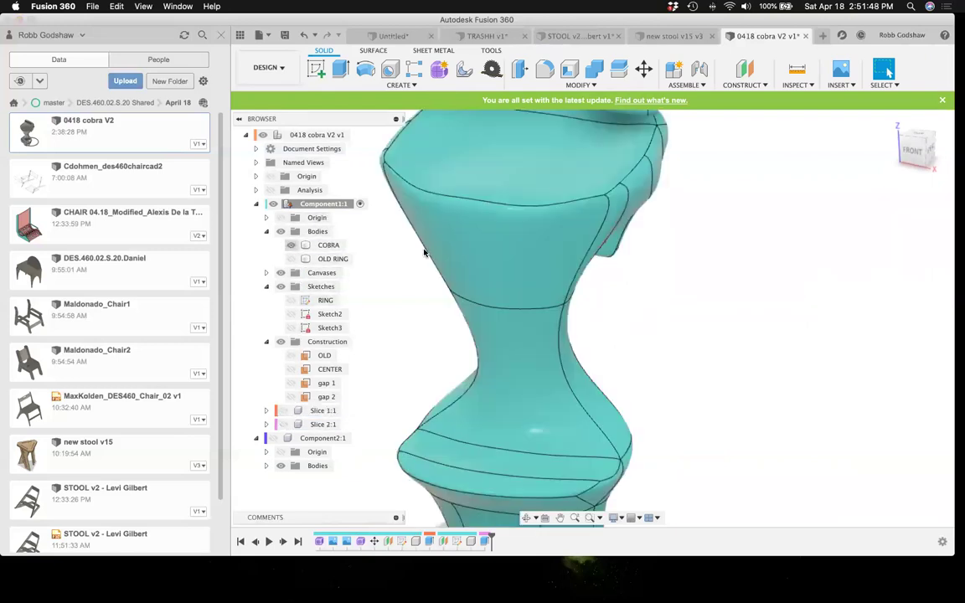
scroll(388, 264, down, 5)
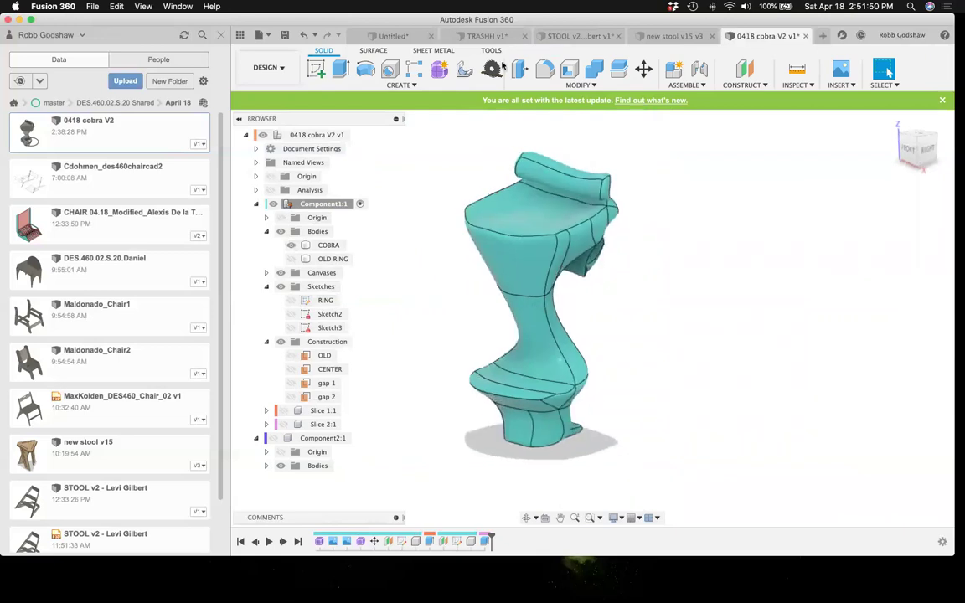
scroll(483, 228, up, 5)
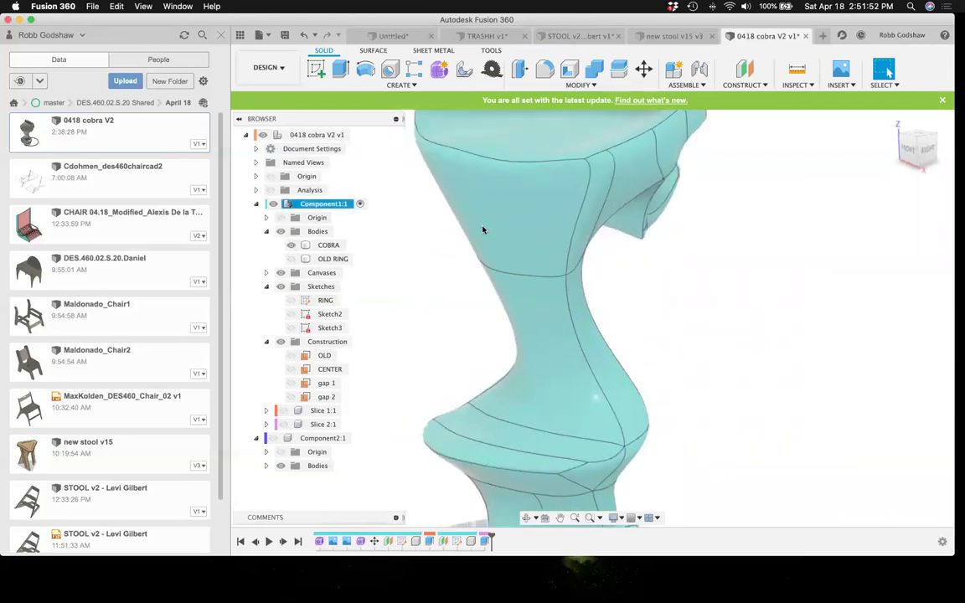
shift+scroll(483, 229, left, 5)
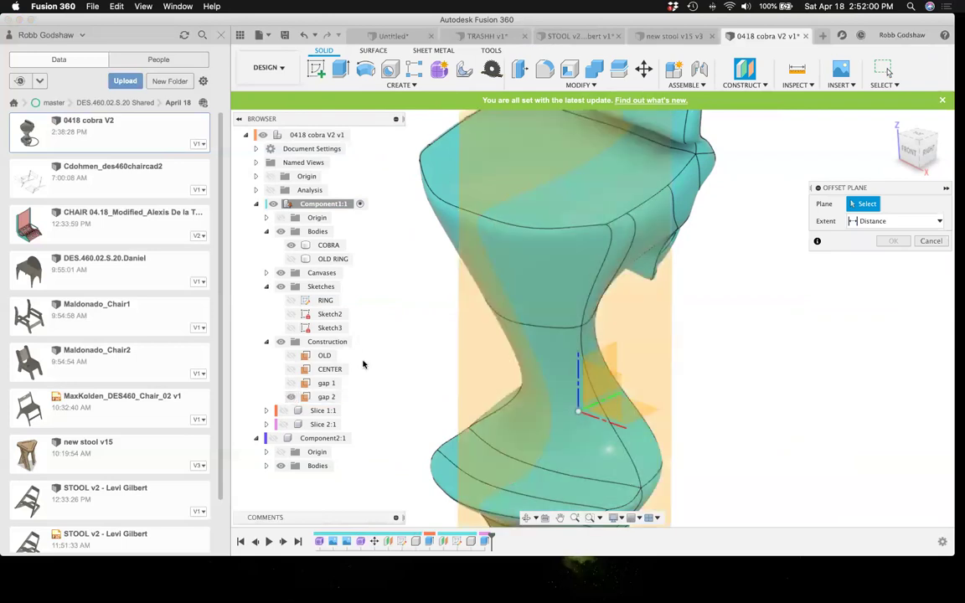
- Create a construction plane offset from Slice 2's outer face by the gap parameter, with the COBRA body and gap 2 plane hidden
click(292, 397)
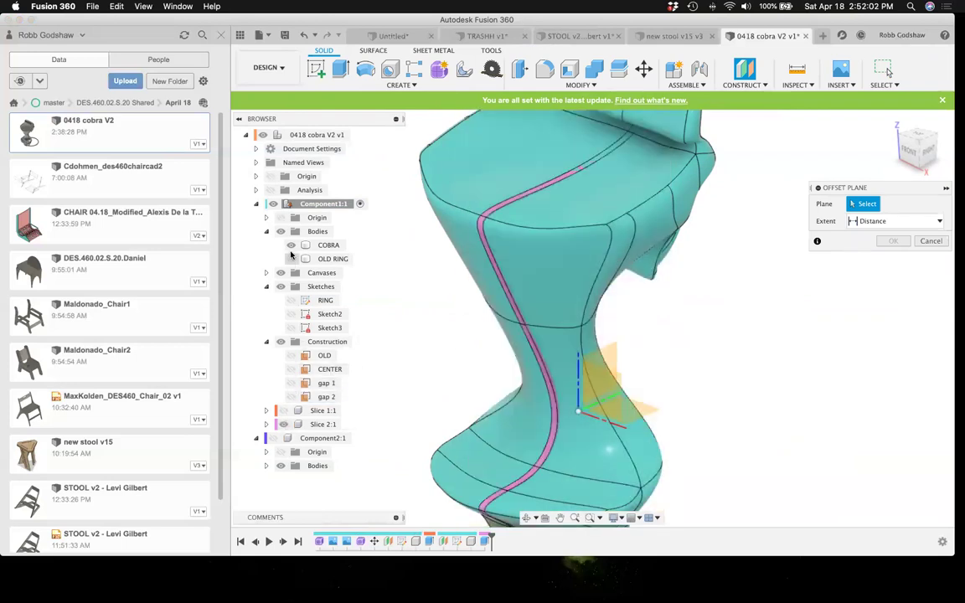
click(291, 246)
click(469, 220)
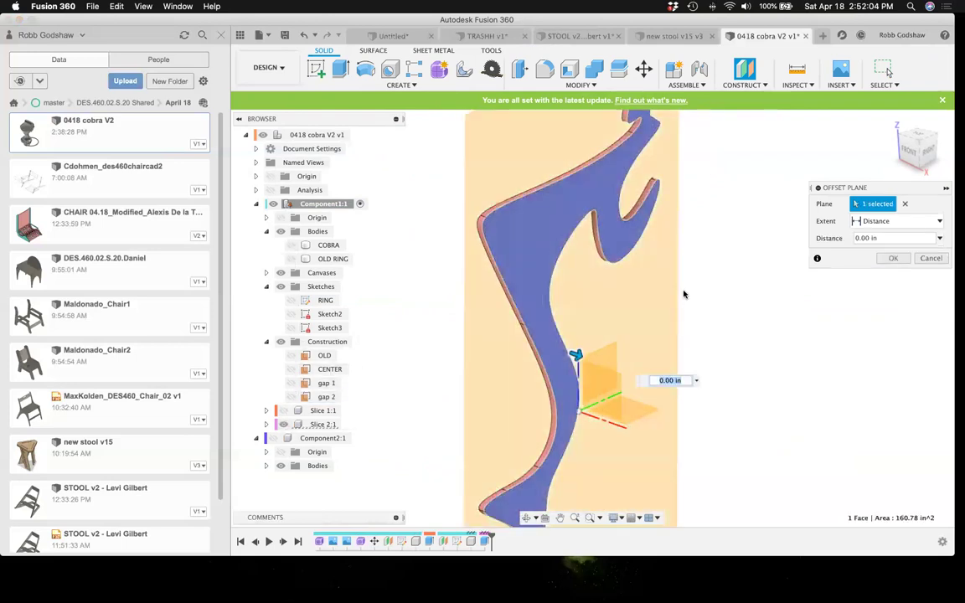
text(g)
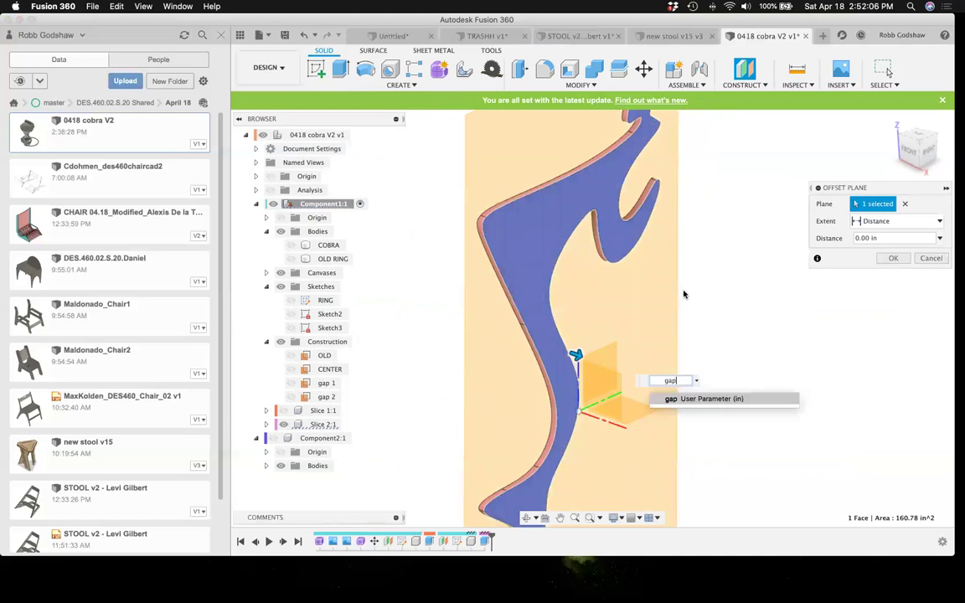
text(ap)
key(Return)
key(Return)
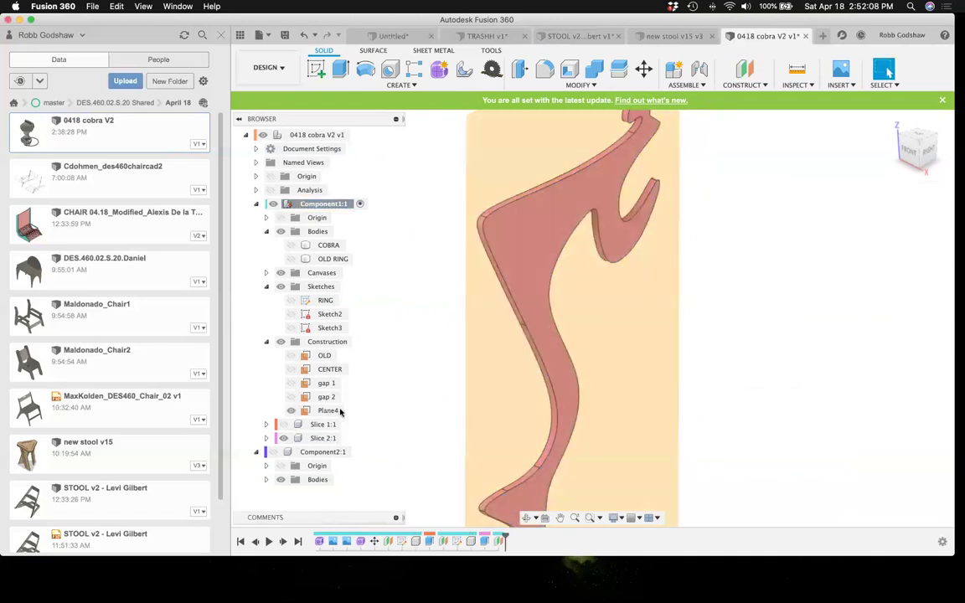
- Rename the new construction plane as gap 3
click(328, 410)
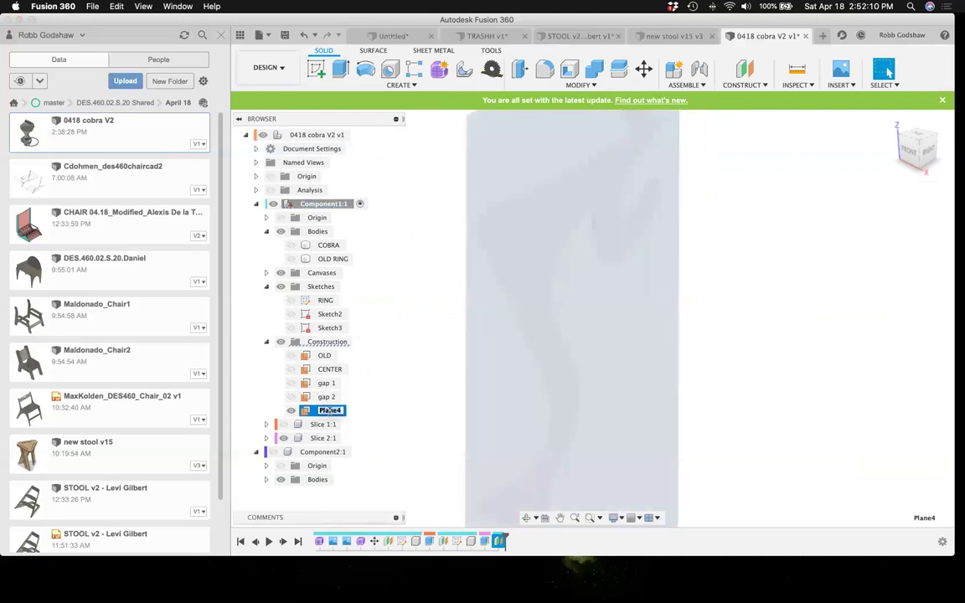
text(gap 3)
key(Return)
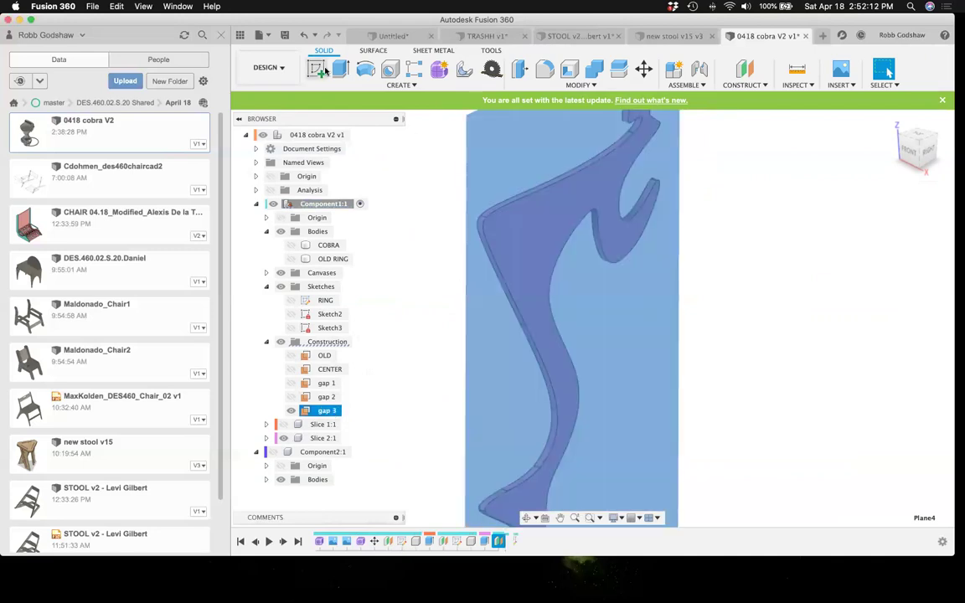
- Start a sketch on the gap 3 plane, with Slice 2 hidden and the COBRA body displayed
click(318, 69)
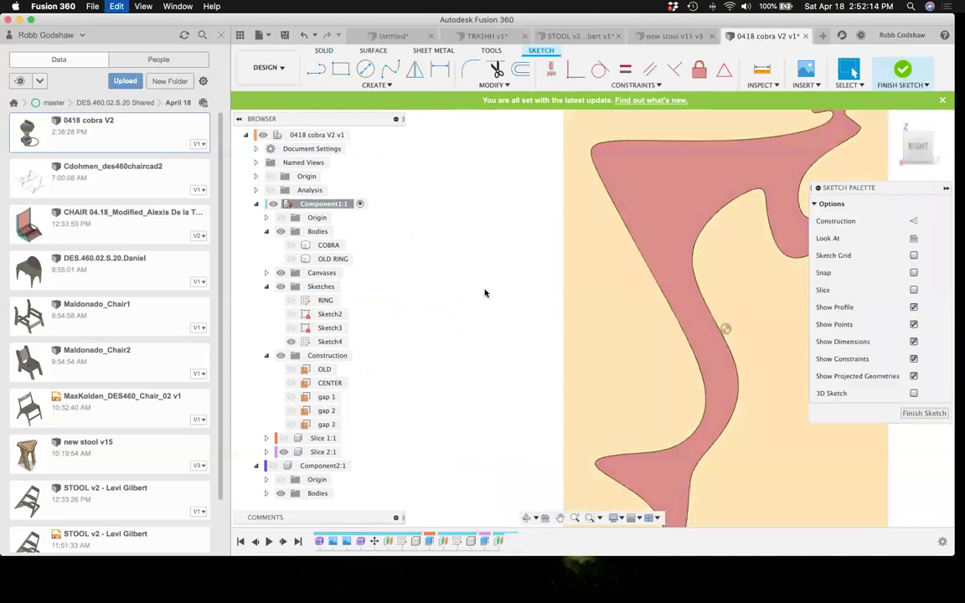
key(super+z)
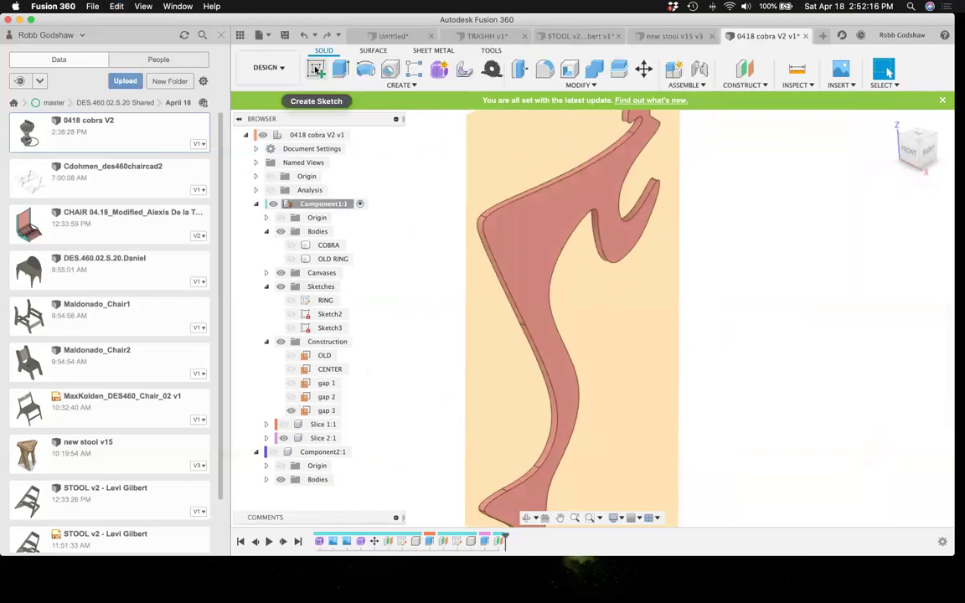
click(316, 70)
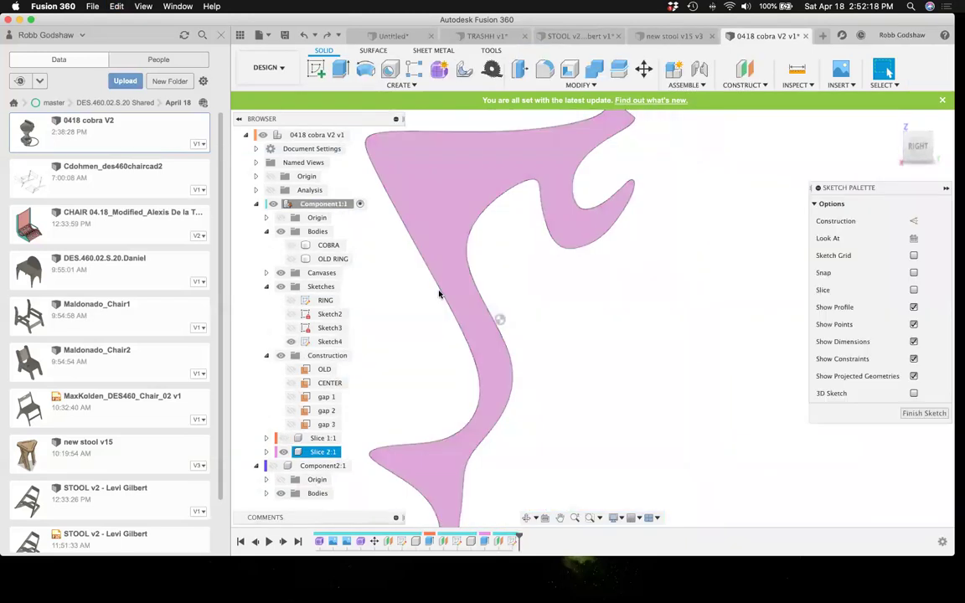
click(282, 452)
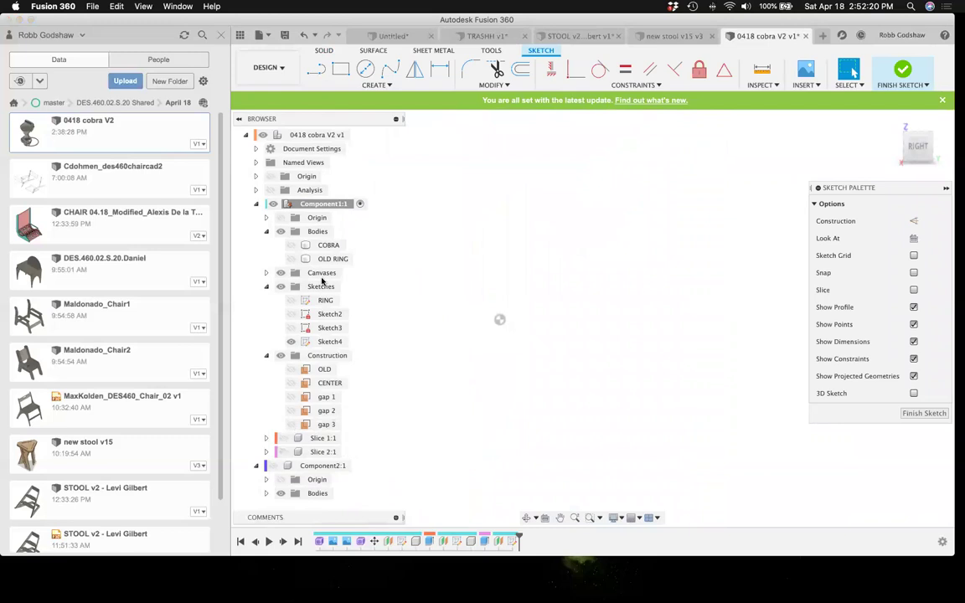
click(292, 245)
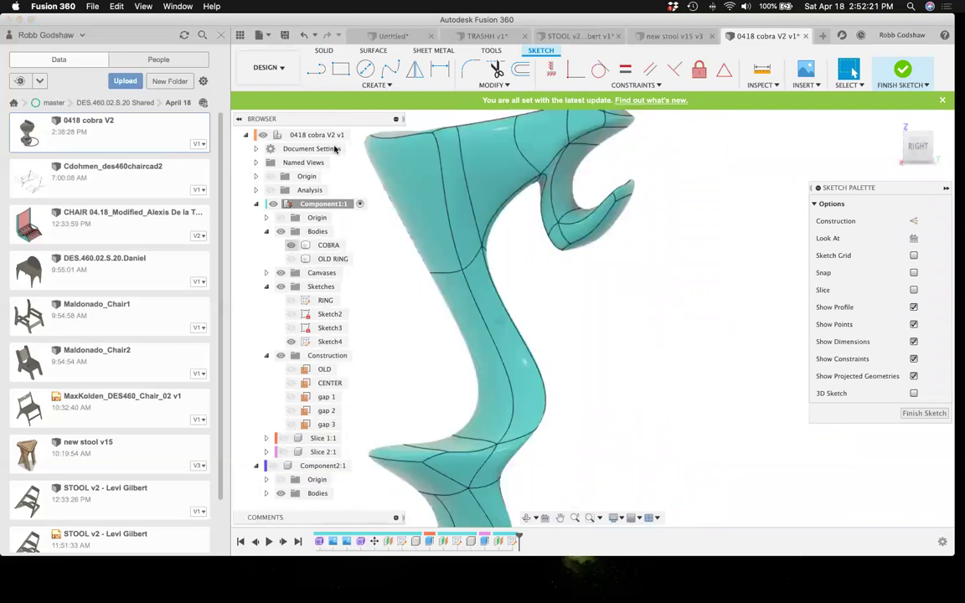
- Intersect the COBRA body with the gap 3 sketch plane to get its section outline, hide the body and finish the sketch
click(369, 87)
mouse_move(387, 282)
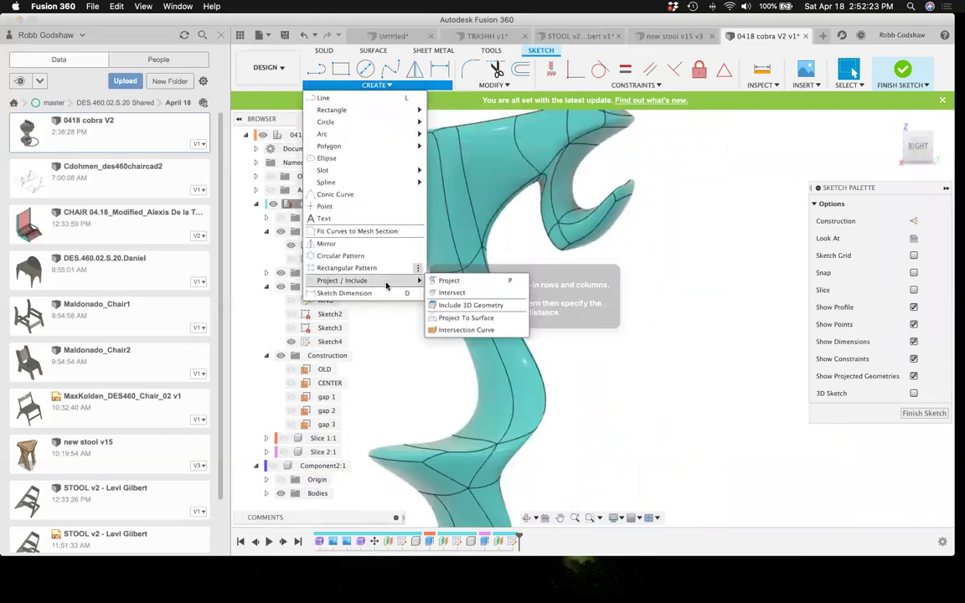
click(471, 295)
click(469, 163)
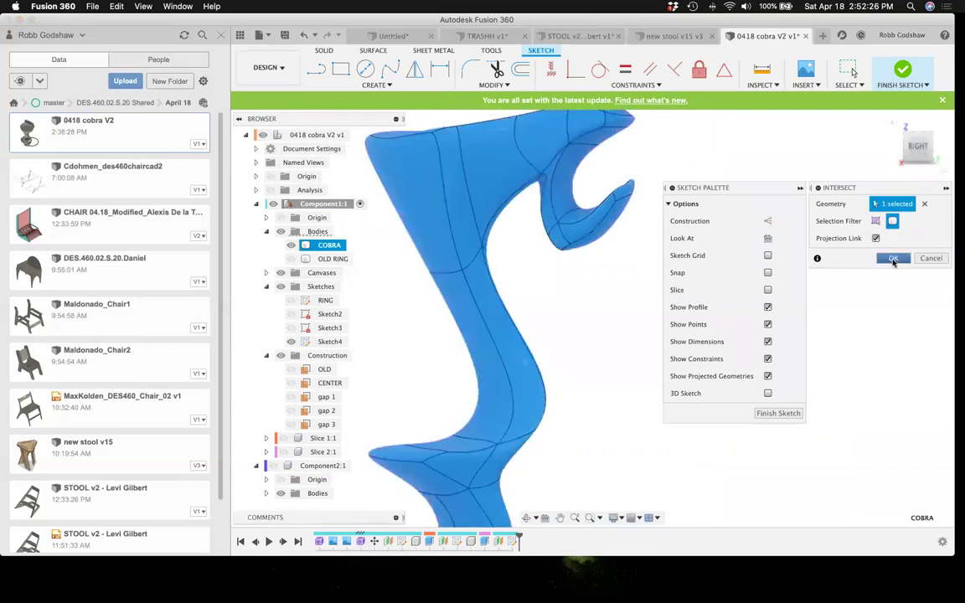
key(Return)
click(291, 245)
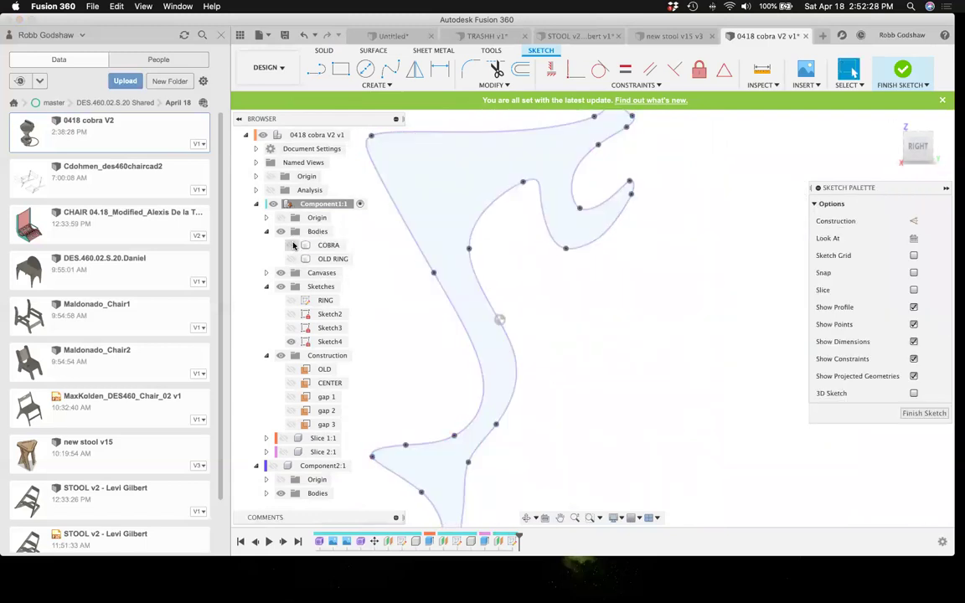
click(900, 71)
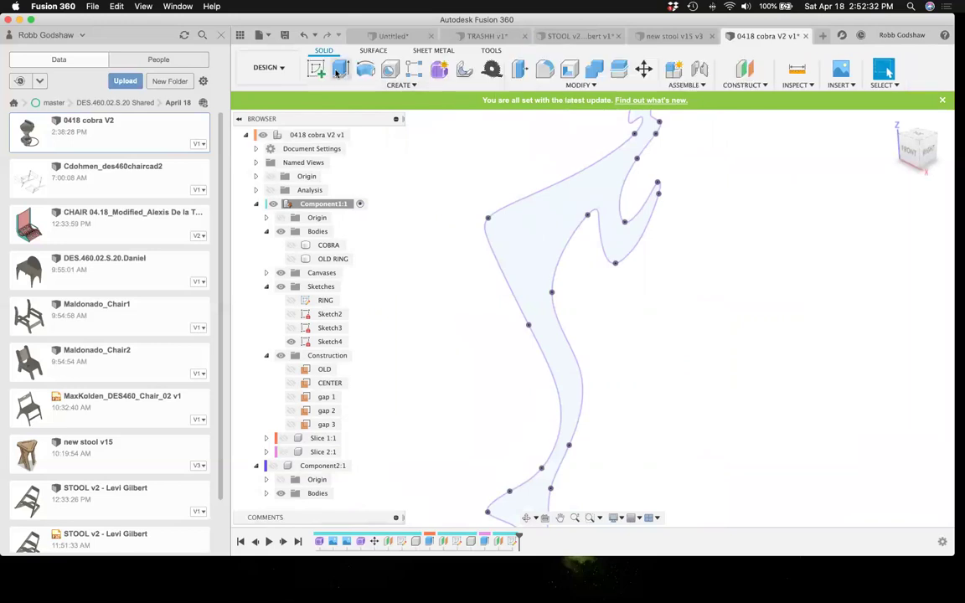
- Extrude the section profile on the gap 3 plane by the thickness parameter as a new component
click(339, 70)
text(th)
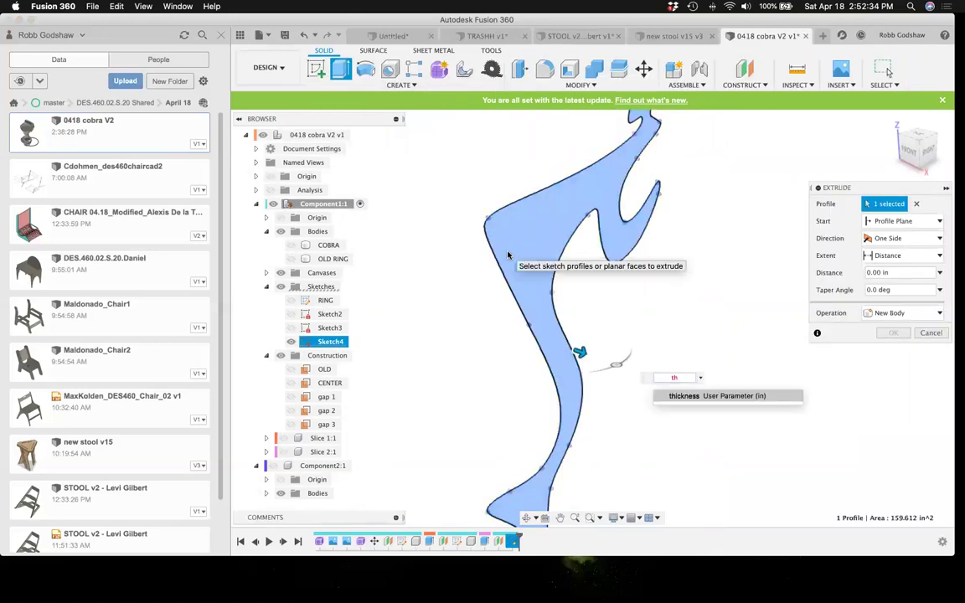
key(Return)
click(901, 312)
click(900, 375)
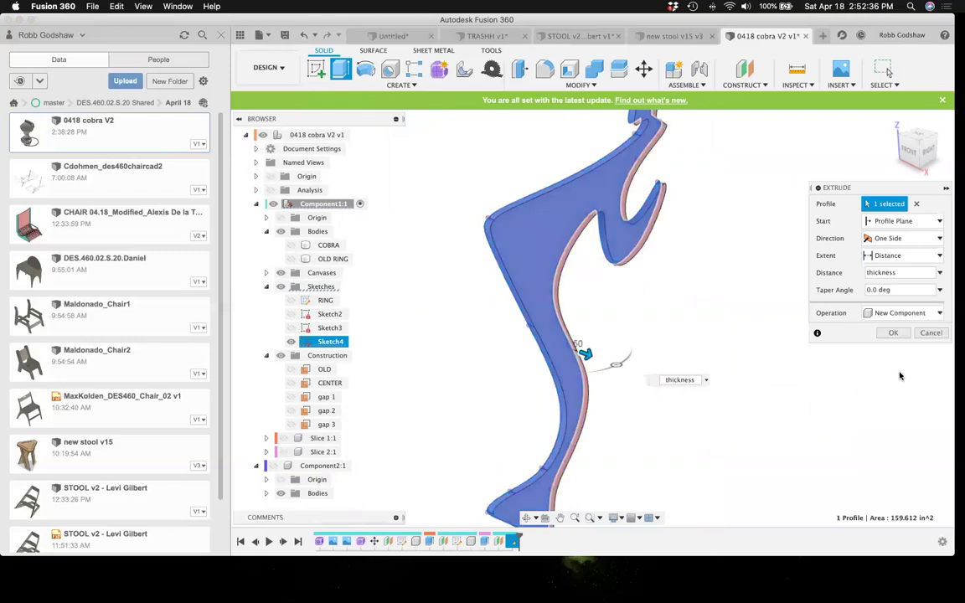
click(893, 333)
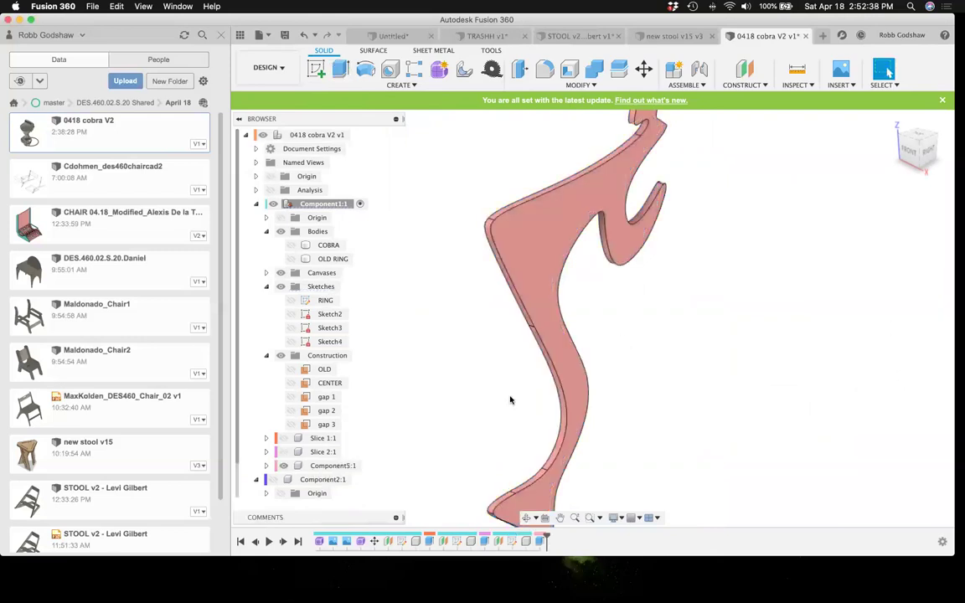
- Rename the new component as slice 3 and display Slice 1, Slice 2 and the CENTER plane
click(337, 467)
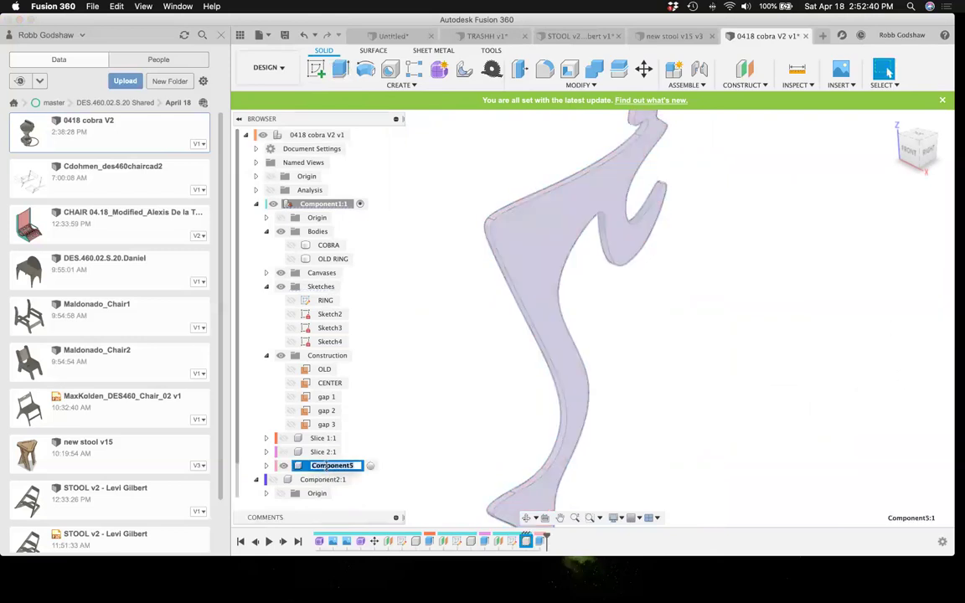
key(Return)
click(283, 452)
click(283, 438)
key(Escape)
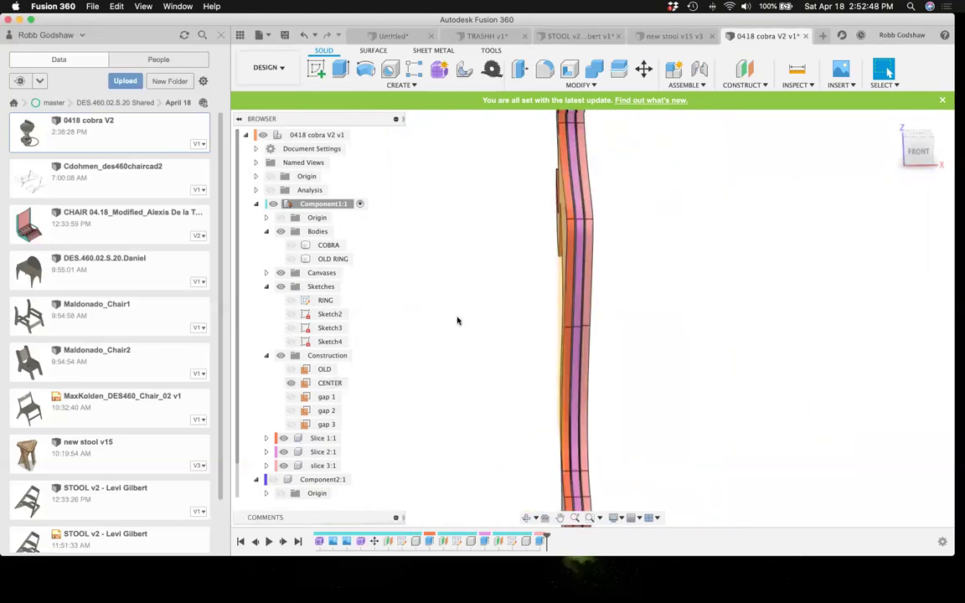
- Mirror the components Slice 1, Slice 2 and slice 3 about the CENTER plane
click(419, 85)
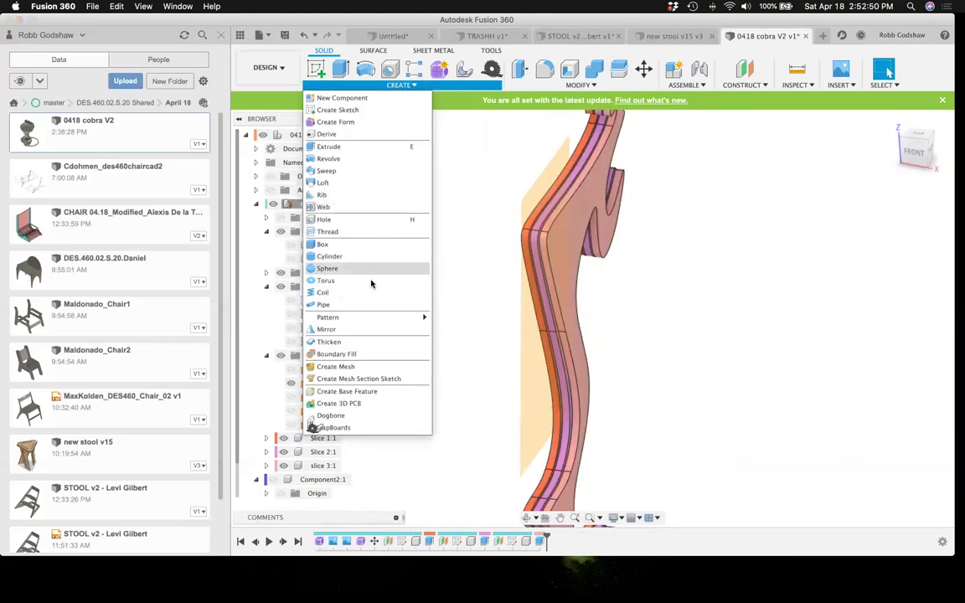
click(325, 325)
click(545, 296)
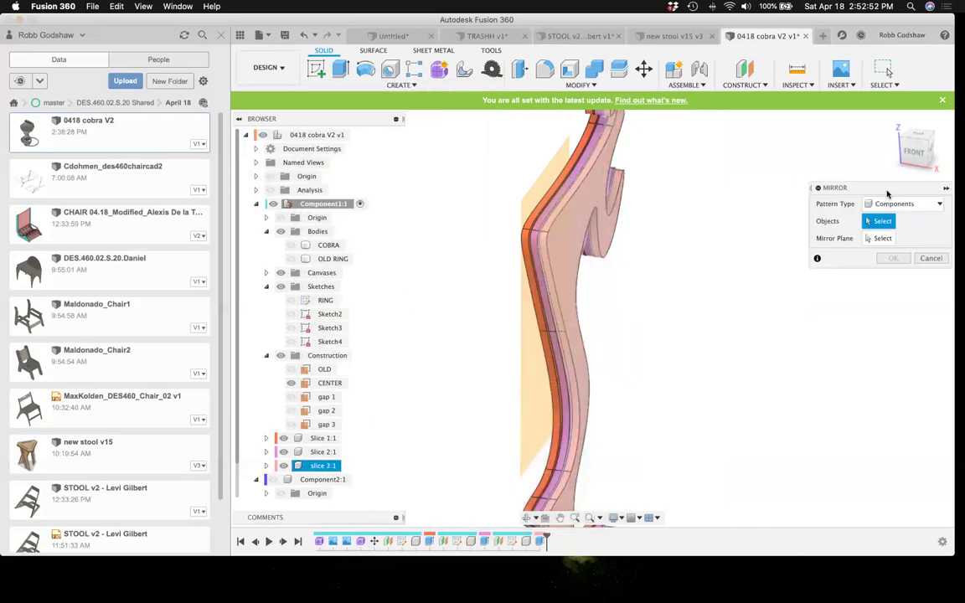
click(323, 464)
click(323, 451)
click(323, 438)
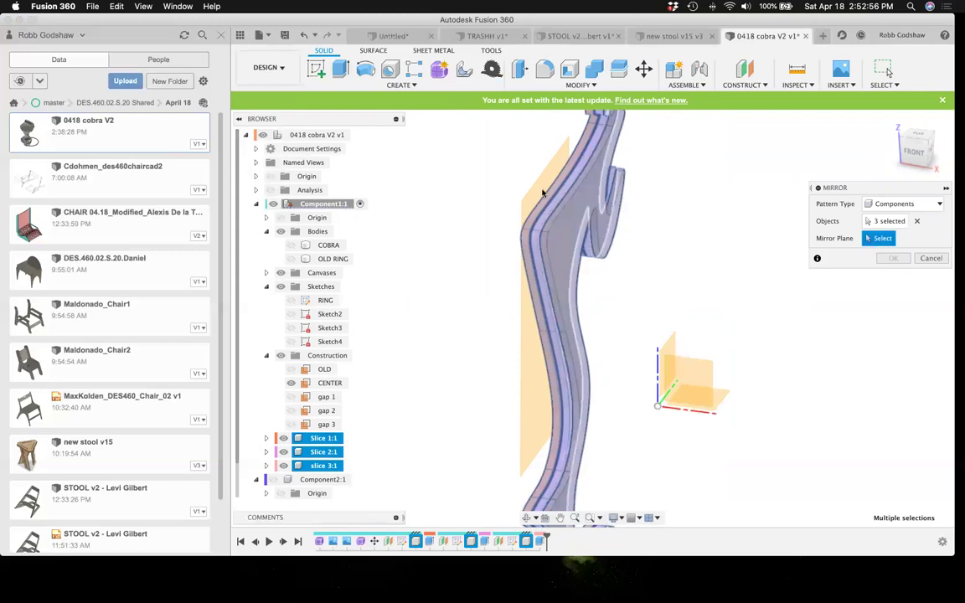
click(536, 277)
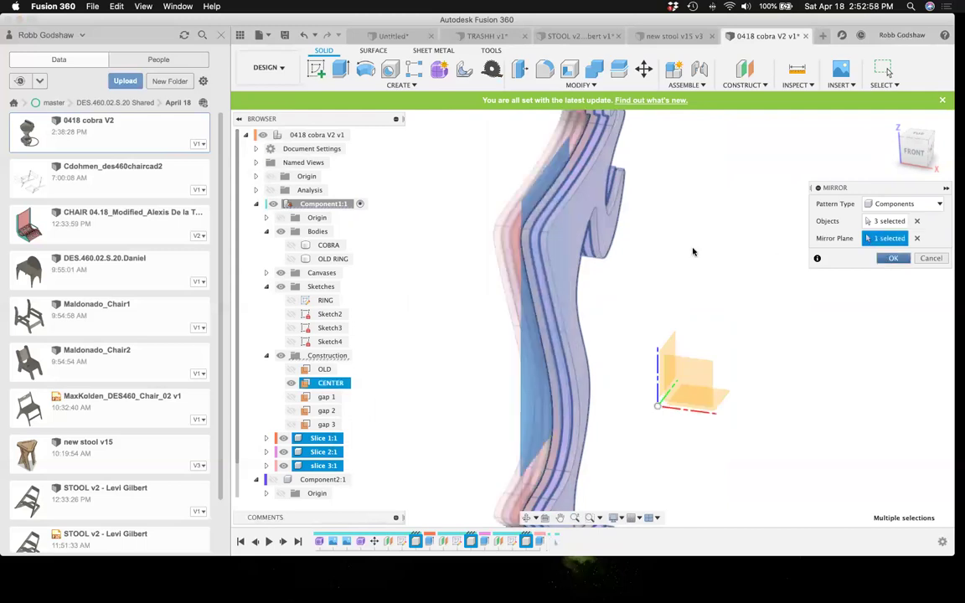
key(Return)
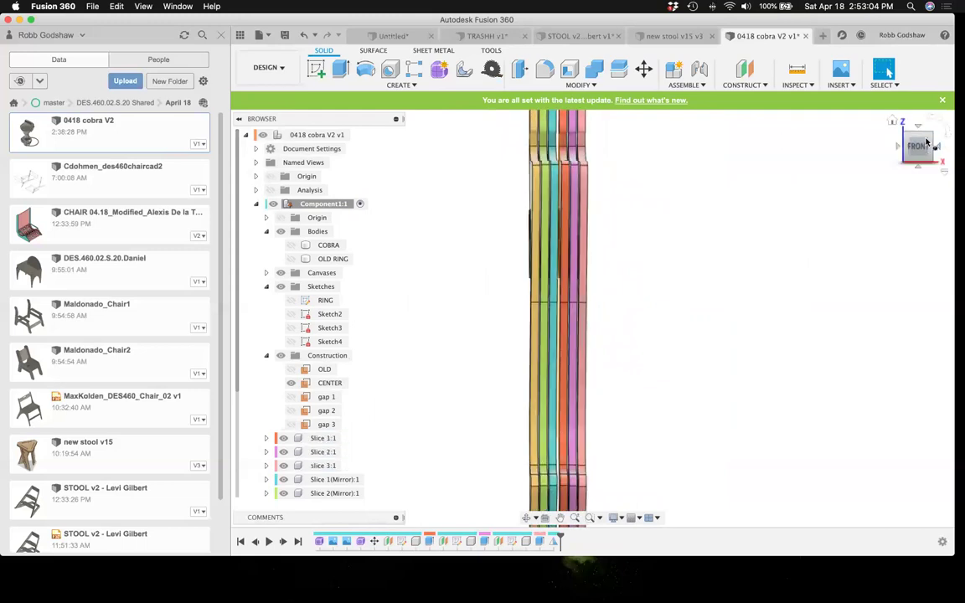
- Set the CENTER plane's offset distance to gap/2 to correct the spacing between the two middle slices
scroll(569, 217, up, 5)
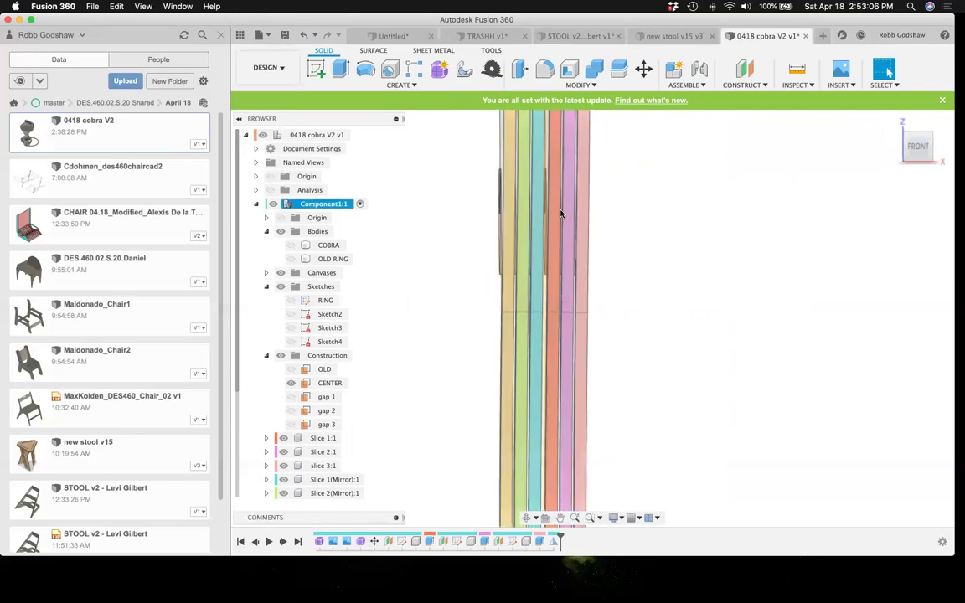
scroll(557, 215, up, 5)
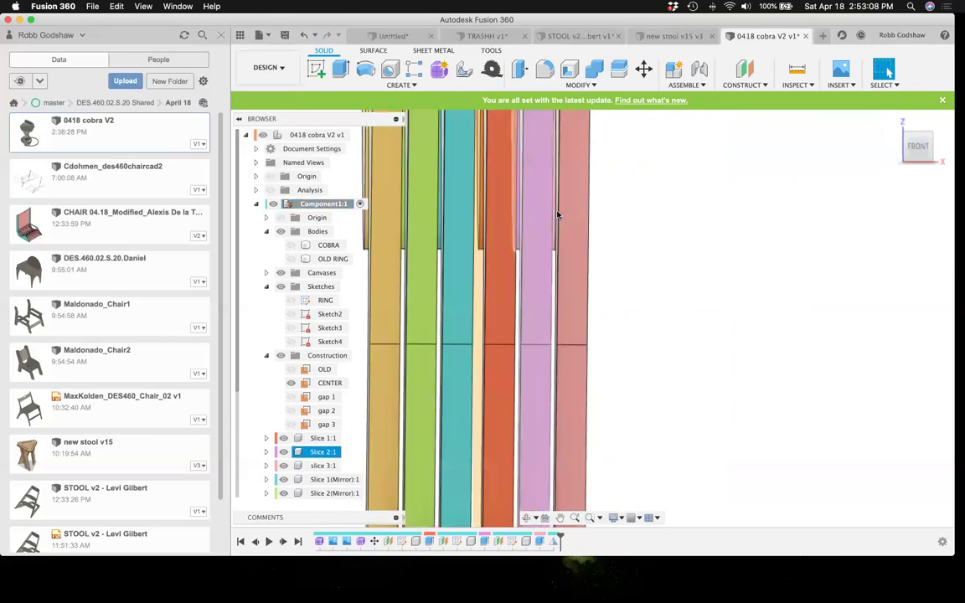
click(387, 541)
right_click(388, 540)
click(422, 437)
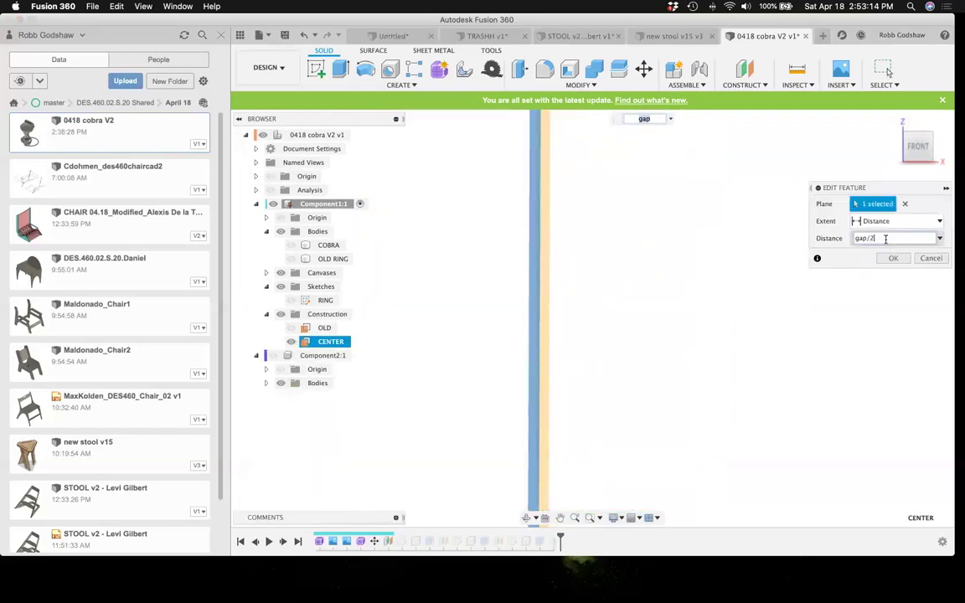
key(Return)
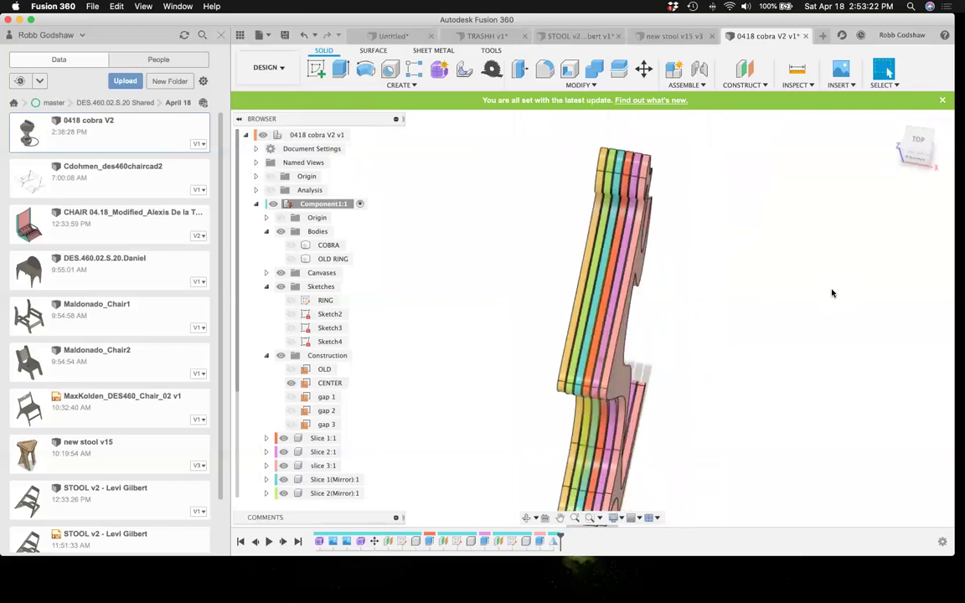
- Set the thickness user parameter to 1 in and increase the gap user parameter
click(594, 72)
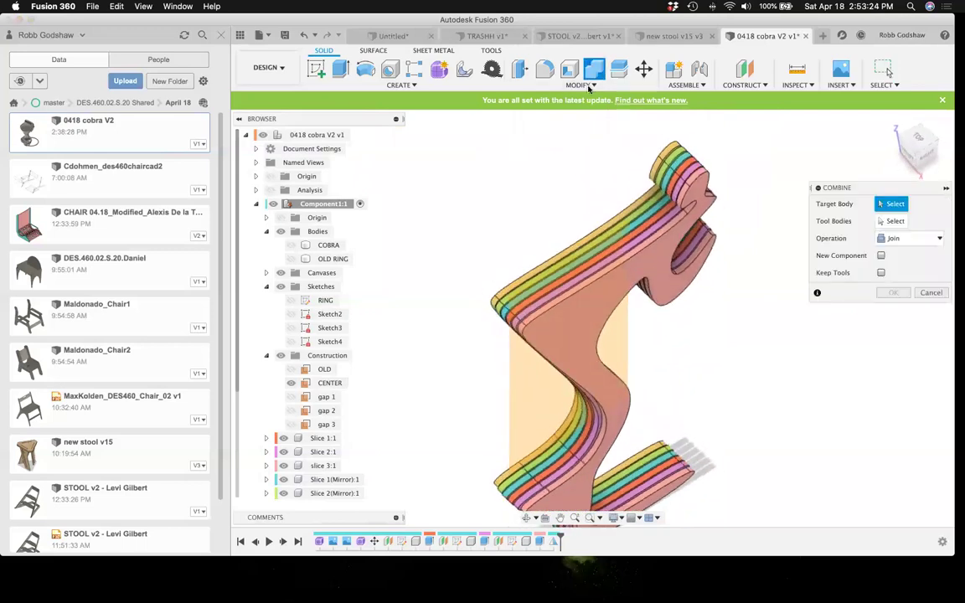
key(Escape)
click(590, 88)
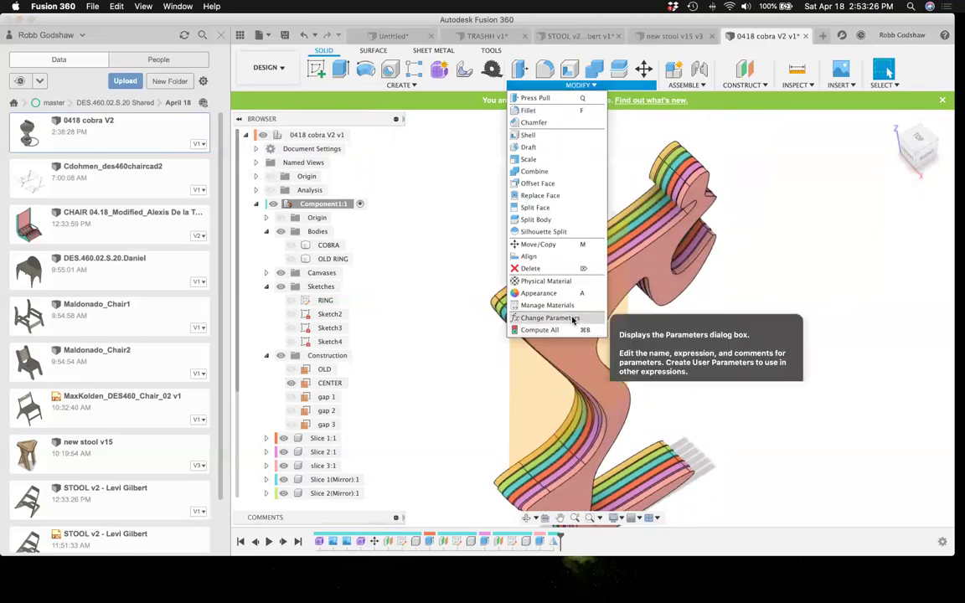
click(572, 319)
click(329, 168)
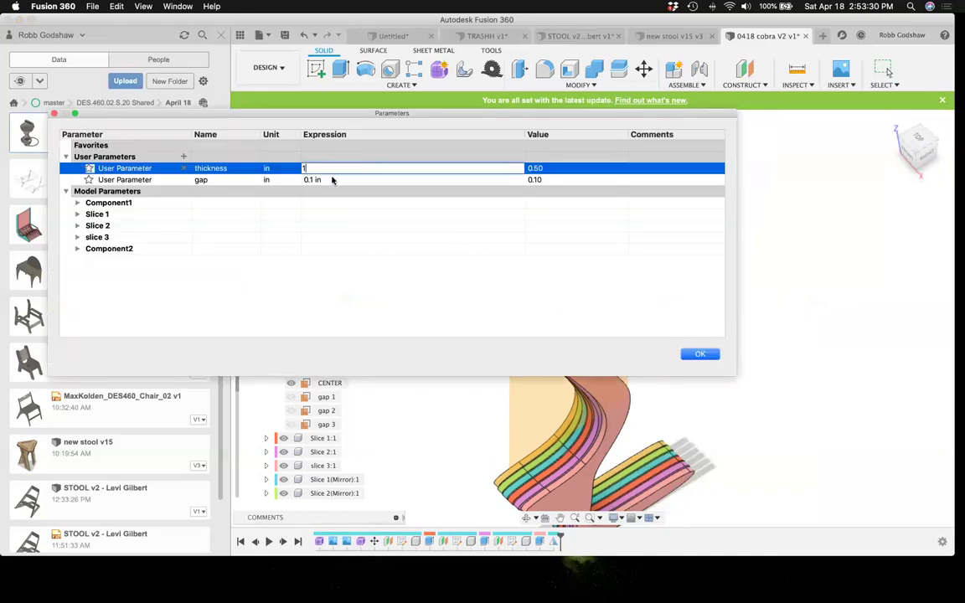
text(1)
click(328, 179)
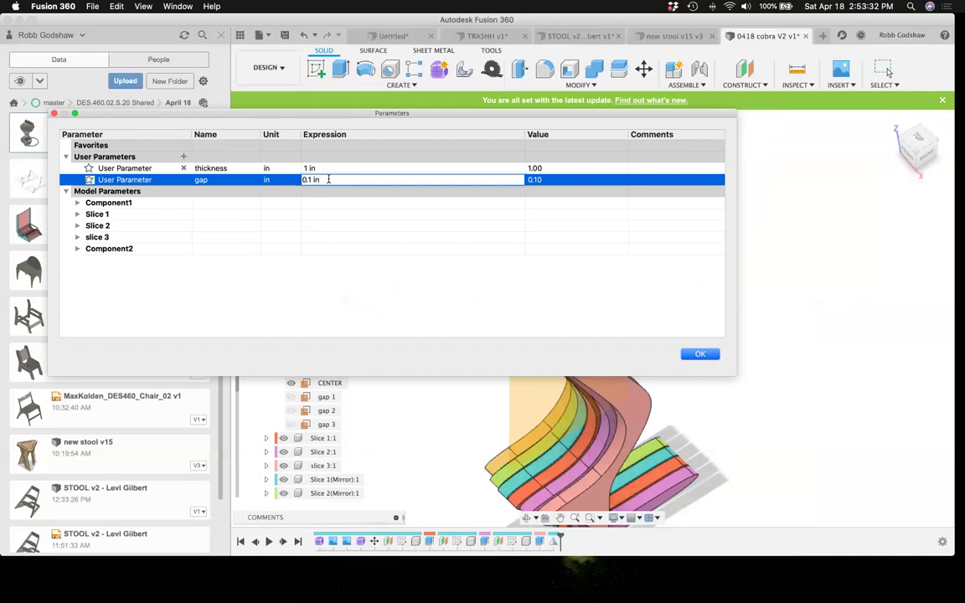
click(699, 355)
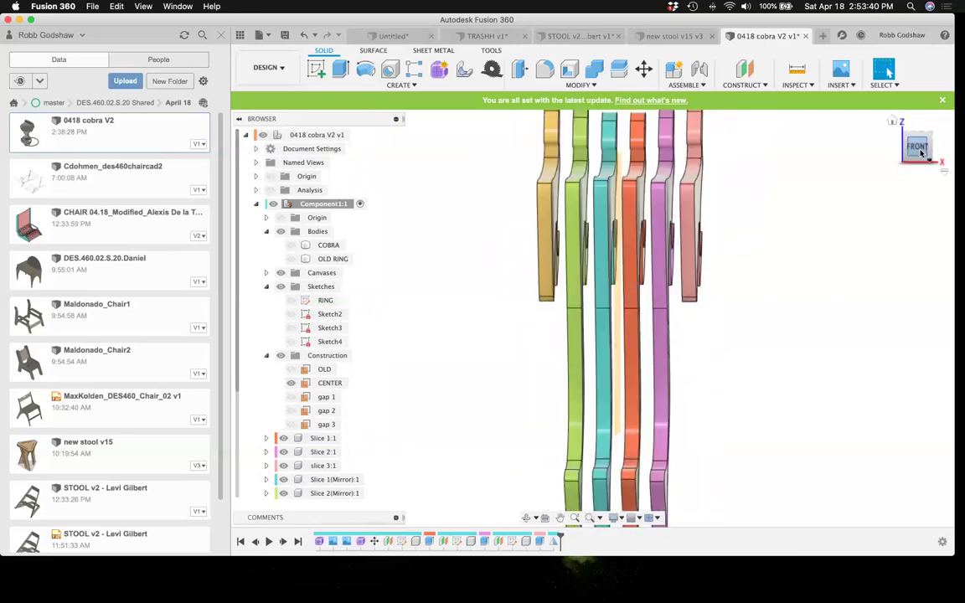
- Examine the spacing of the slices on both sides of the CENTER plane from the front, back and side
scroll(629, 208, up, 5)
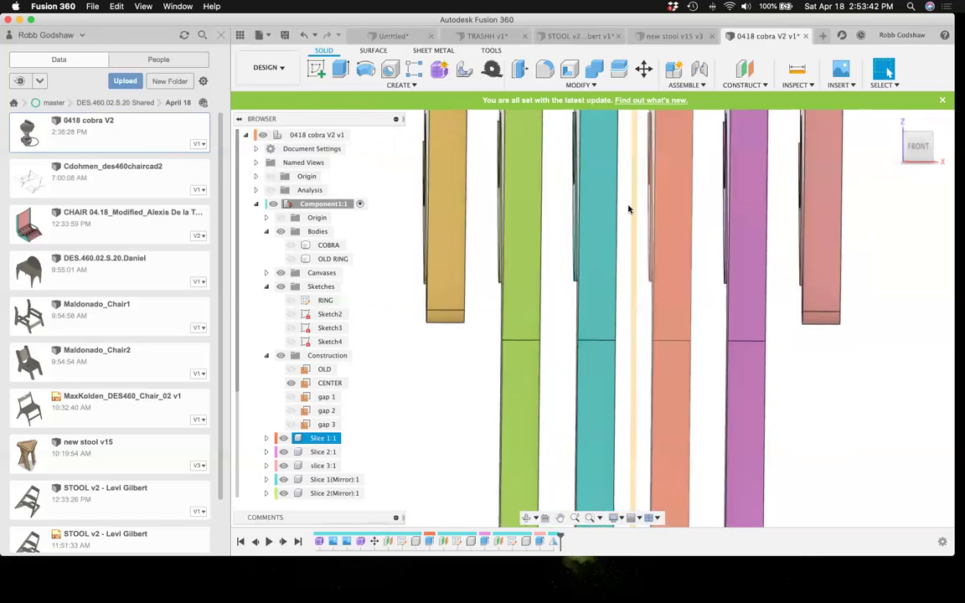
scroll(629, 209, up, 5)
shift+scroll(629, 209, right, 3)
shift+scroll(629, 209, left, 3)
shift+scroll(629, 209, right, 3)
shift+scroll(628, 208, left, 2)
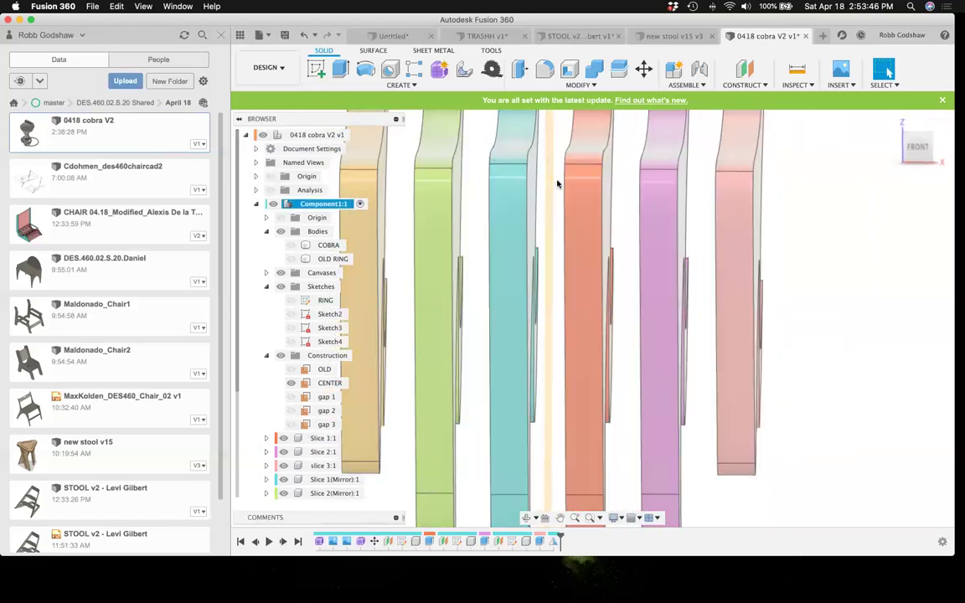
click(553, 189)
scroll(554, 193, down, 5)
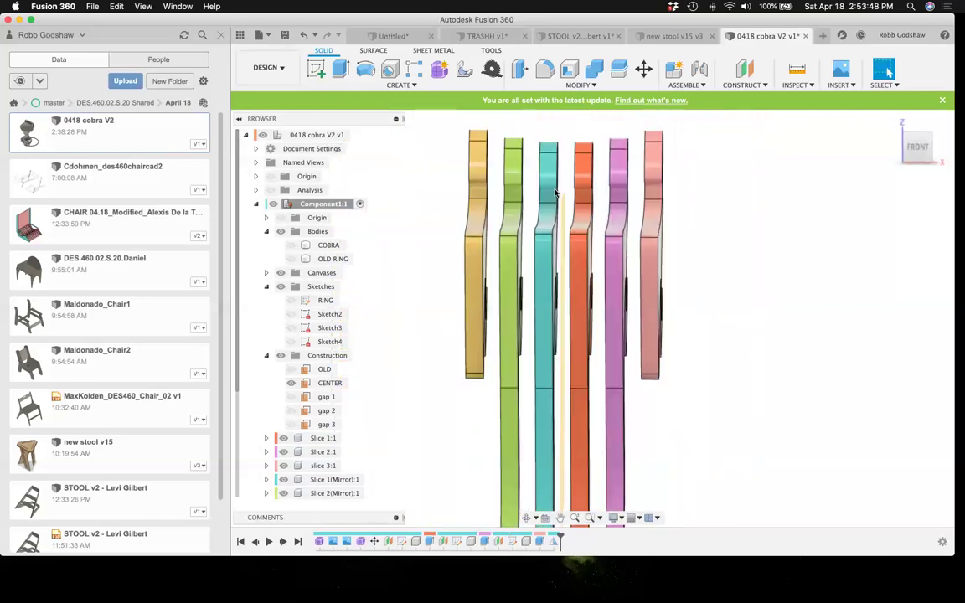
shift+scroll(555, 193, right, 10)
shift+scroll(554, 193, right, 10)
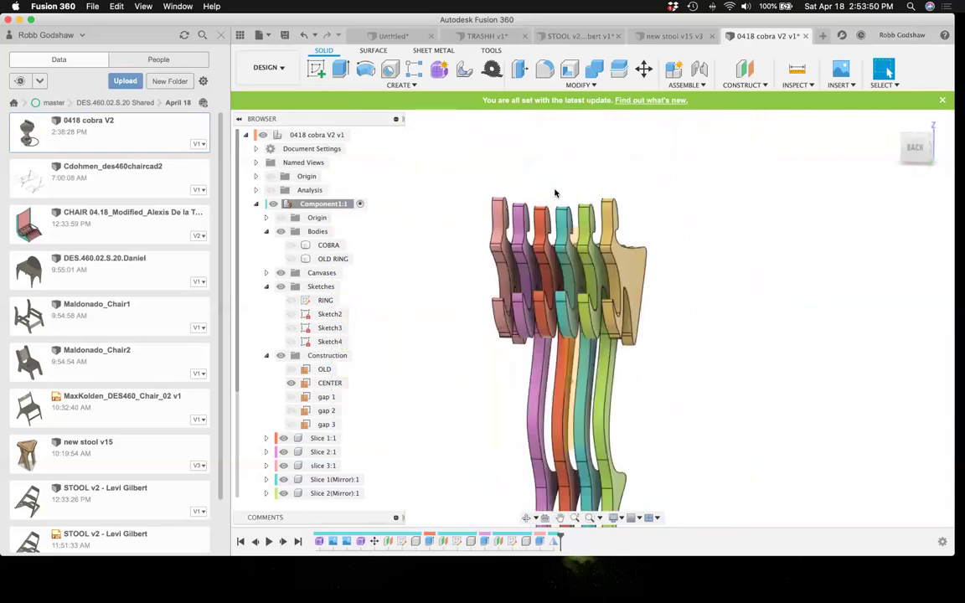
shift+scroll(554, 194, right, 10)
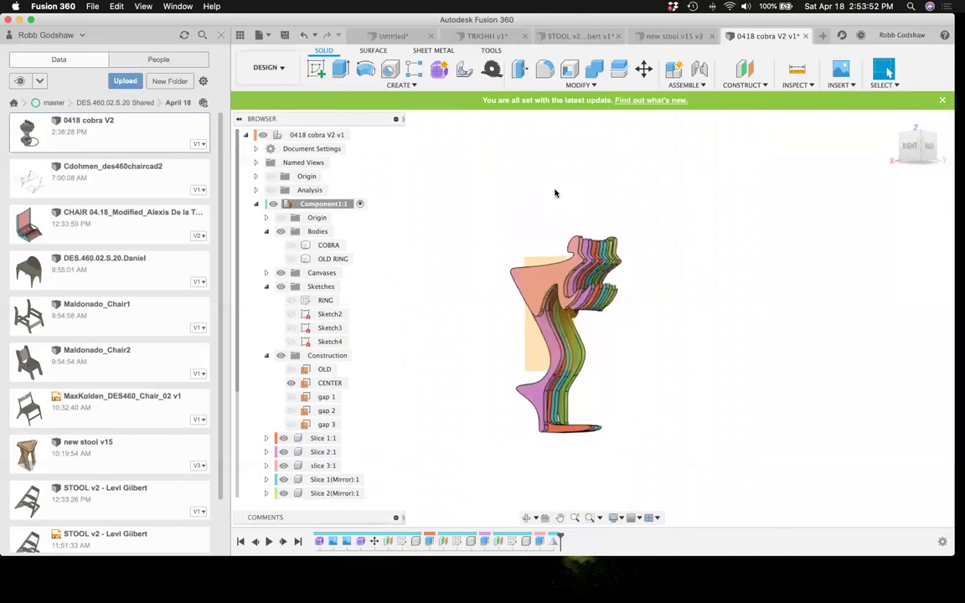
- Display the COBRA body to compare its width with the six slices, and hide it again
shift+scroll(554, 194, right, 2)
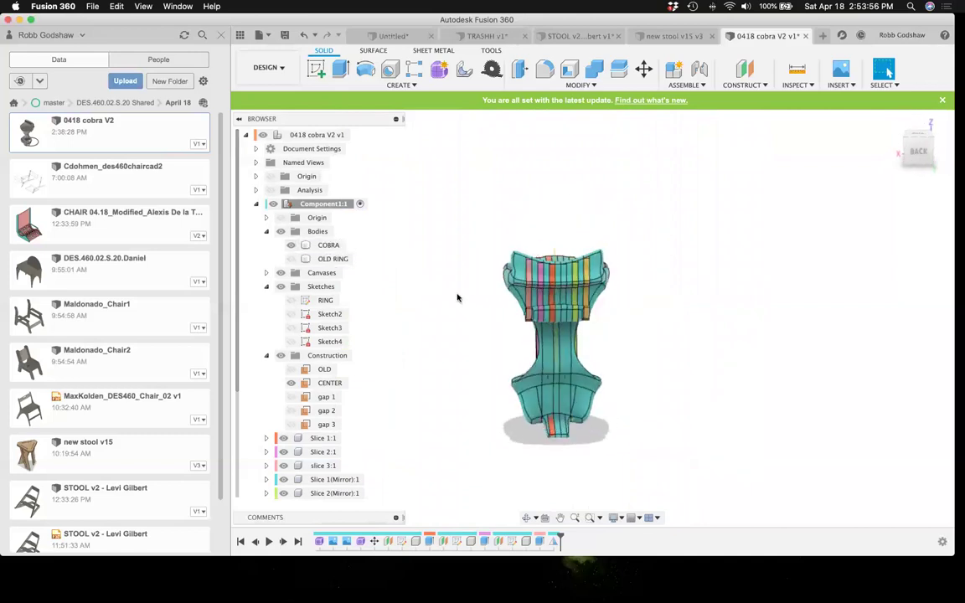
shift+scroll(457, 297, left, 5)
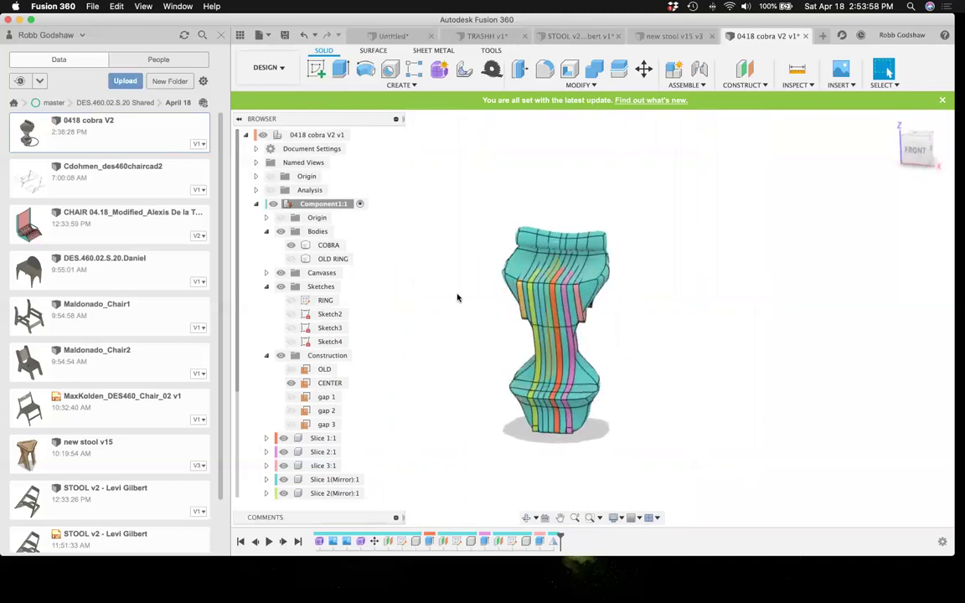
scroll(458, 298, up, 8)
shift+scroll(458, 297, right, 4)
shift+scroll(457, 298, right, 5)
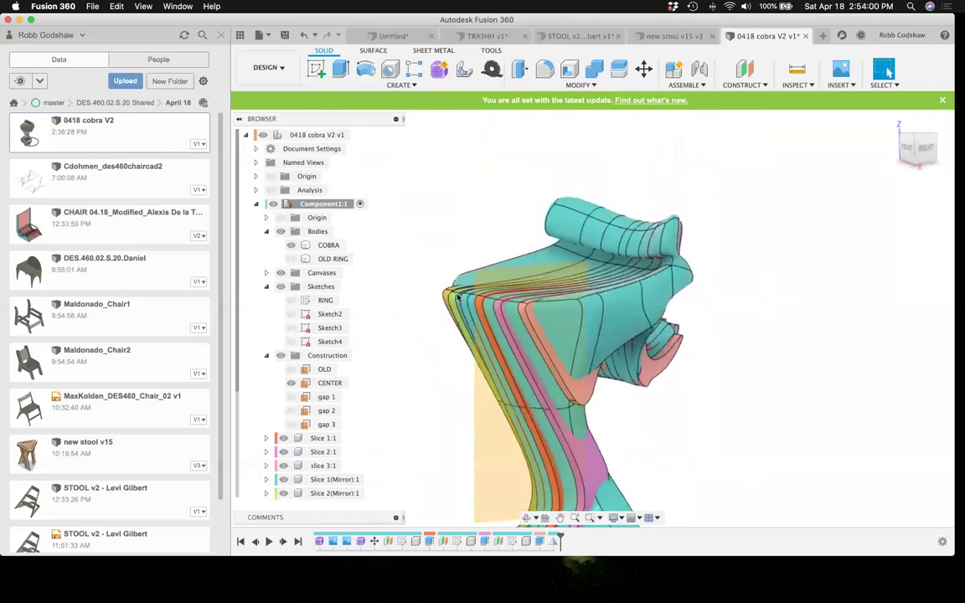
shift+scroll(457, 298, left, 5)
shift+scroll(457, 297, right, 3)
shift+scroll(457, 297, left, 5)
shift+scroll(457, 298, right, 3)
shift+scroll(457, 297, left, 2)
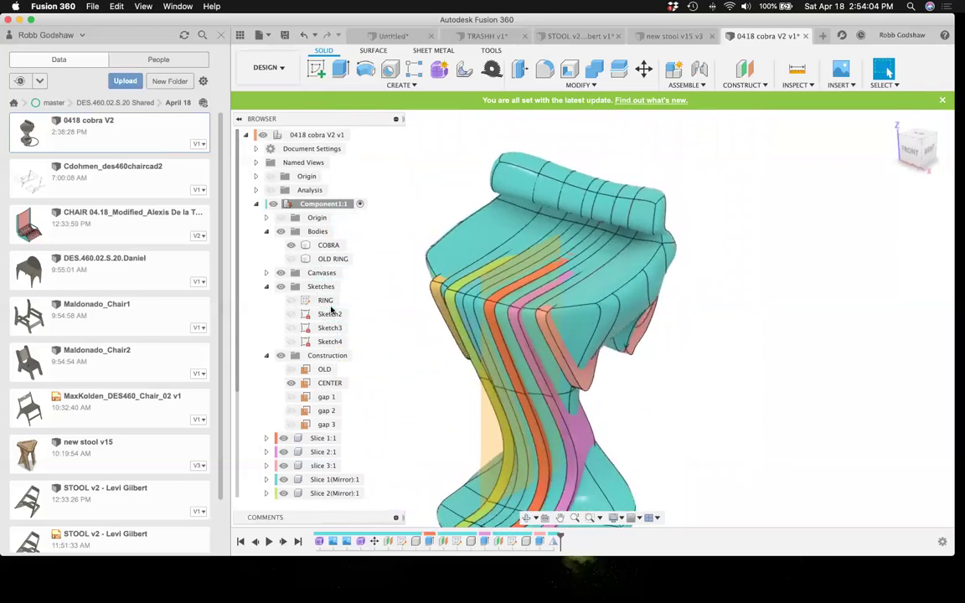
click(291, 245)
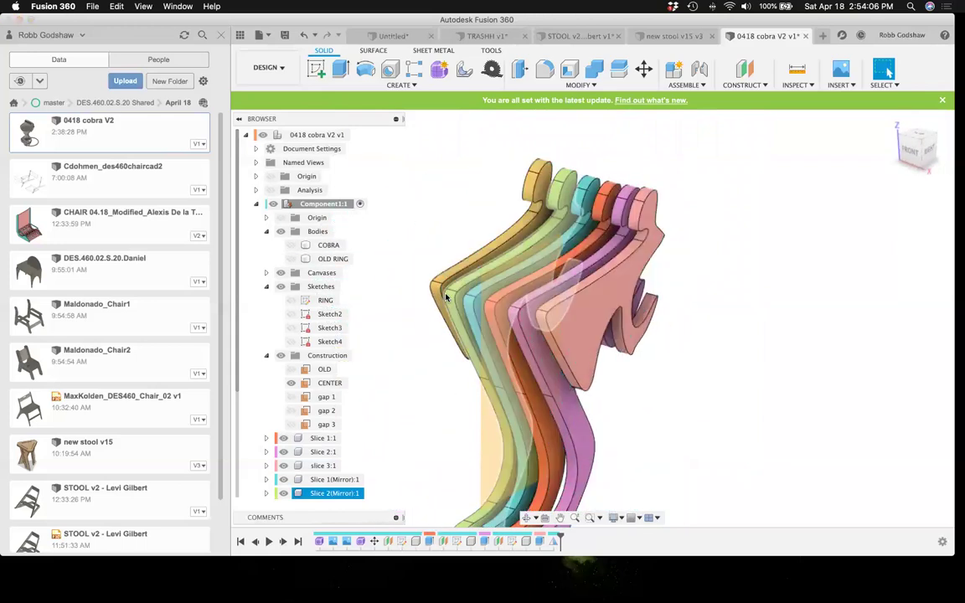
- Inspect the whole set of slices from all around, checking the seat, legs and outer slices
shift+scroll(445, 297, right, 10)
shift+scroll(445, 298, right, 10)
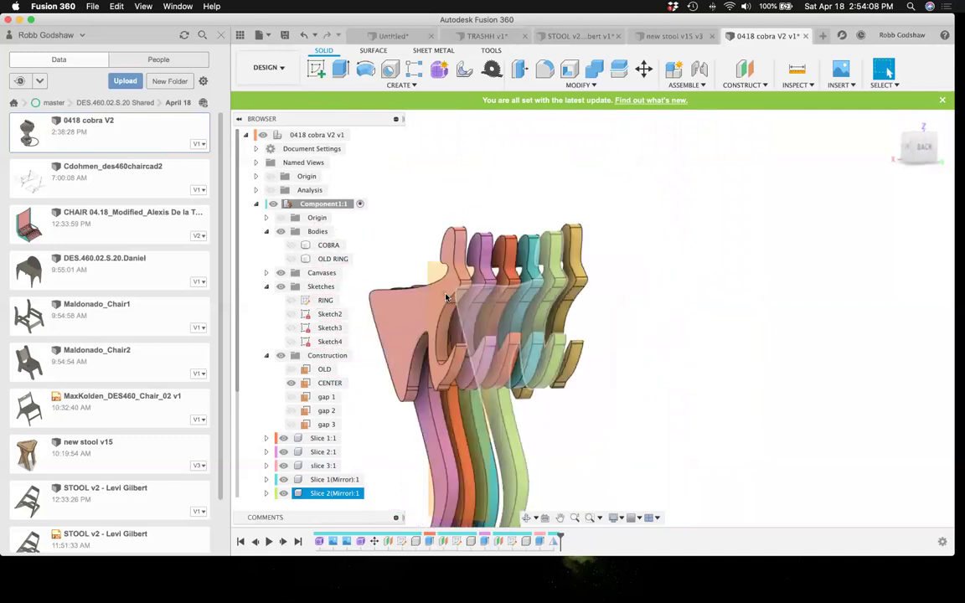
scroll(446, 297, down, 5)
scroll(447, 298, down, 10)
scroll(476, 289, up, 5)
click(476, 289)
scroll(476, 289, up, 5)
scroll(476, 289, down, 3)
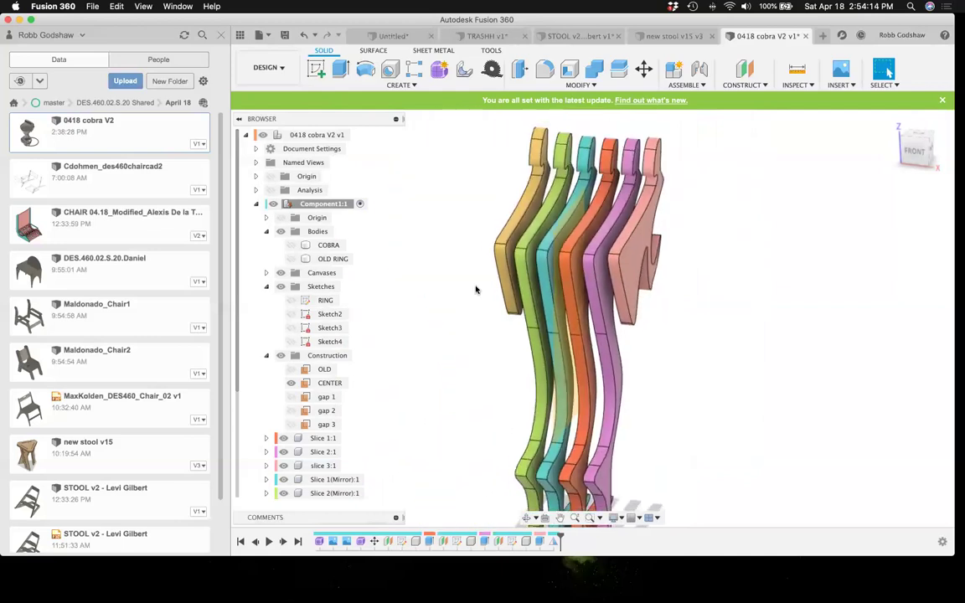
scroll(476, 289, up, 3)
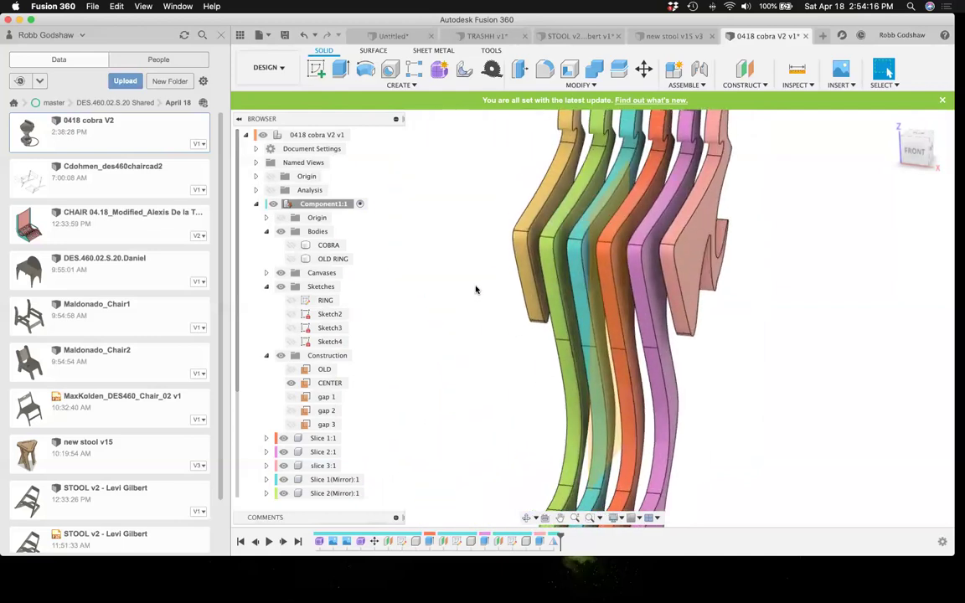
shift+scroll(475, 289, left, 5)
shift+scroll(475, 289, right, 8)
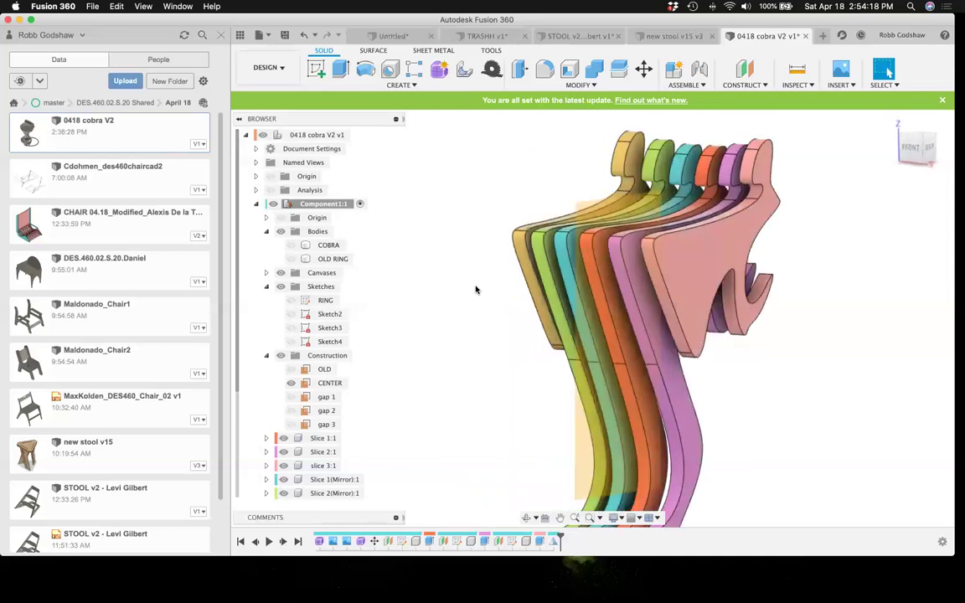
shift+scroll(476, 289, right, 10)
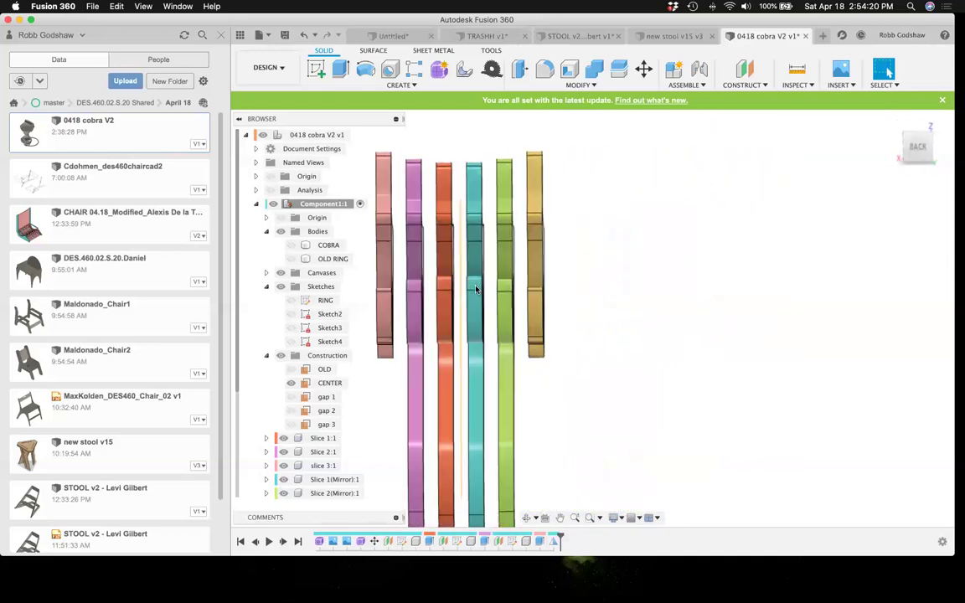
shift+scroll(476, 289, right, 10)
shift+scroll(476, 289, right, 3)
scroll(476, 289, down, 5)
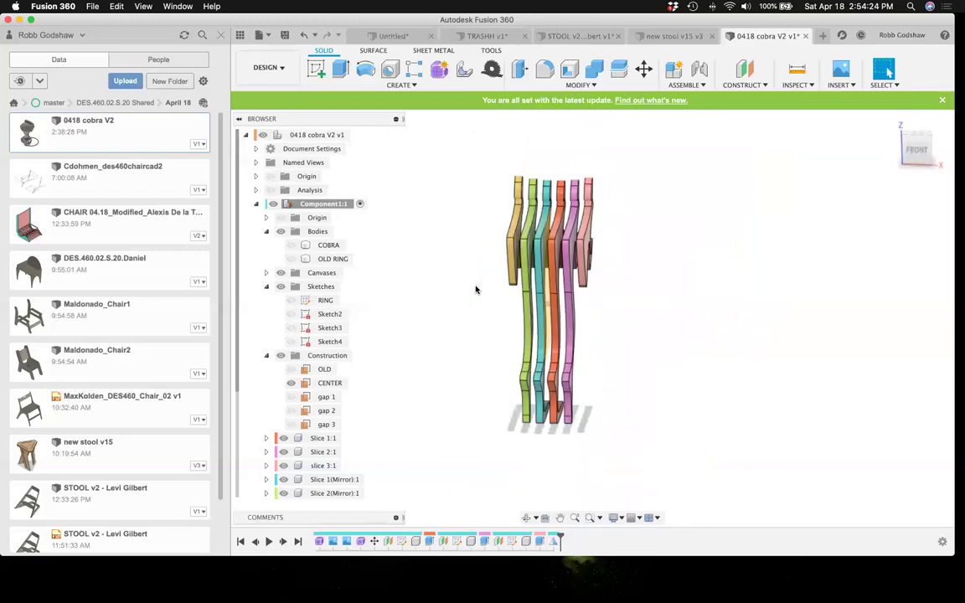
click(576, 388)
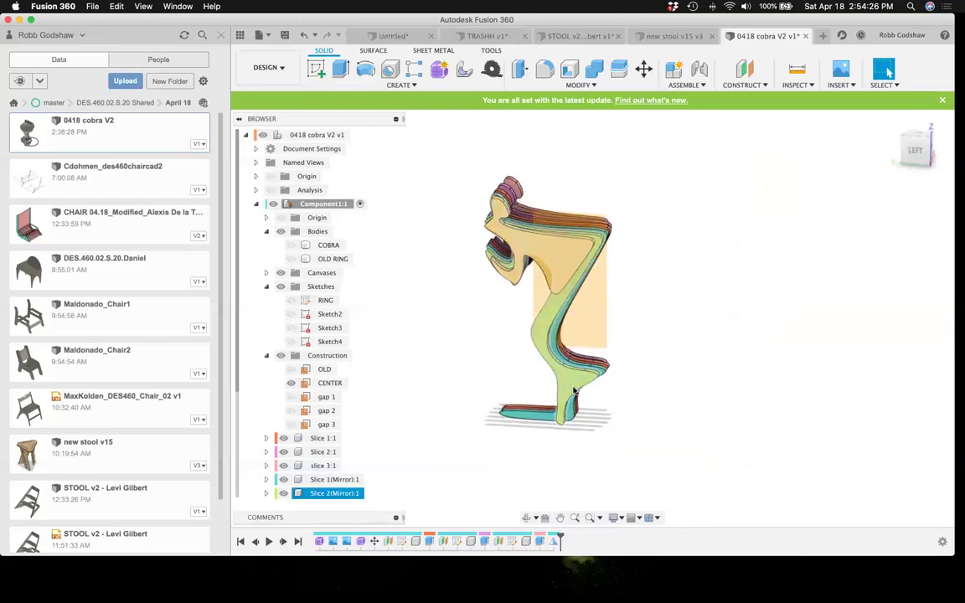
scroll(573, 390, down, 2)
scroll(574, 390, up, 5)
shift+scroll(574, 391, left, 5)
shift+scroll(574, 390, left, 8)
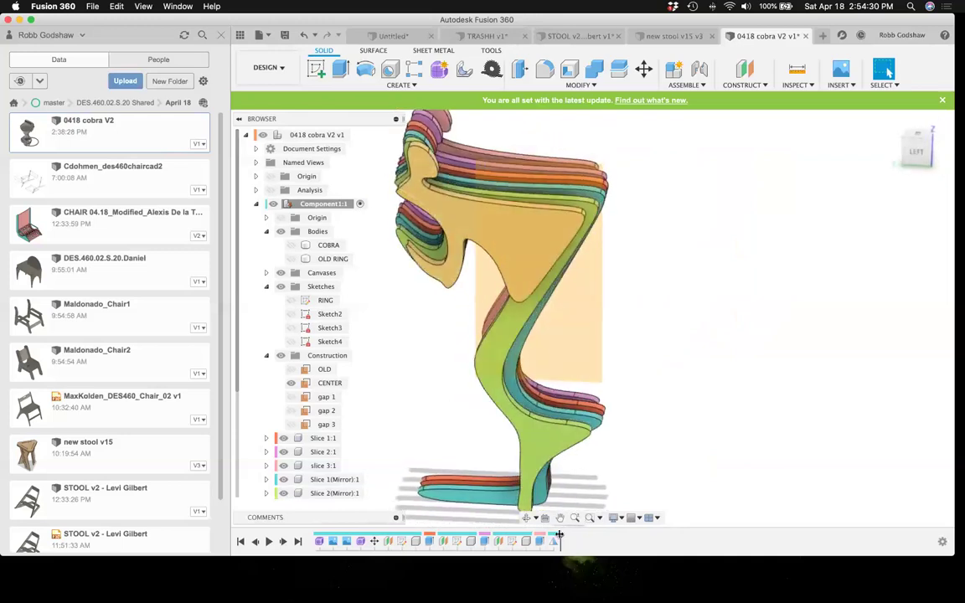
- Roll the timeline back to just before the mirror feature, leaving only the three original slices
drag(543, 534, 545, 534)
shift+scroll(615, 305, right, 8)
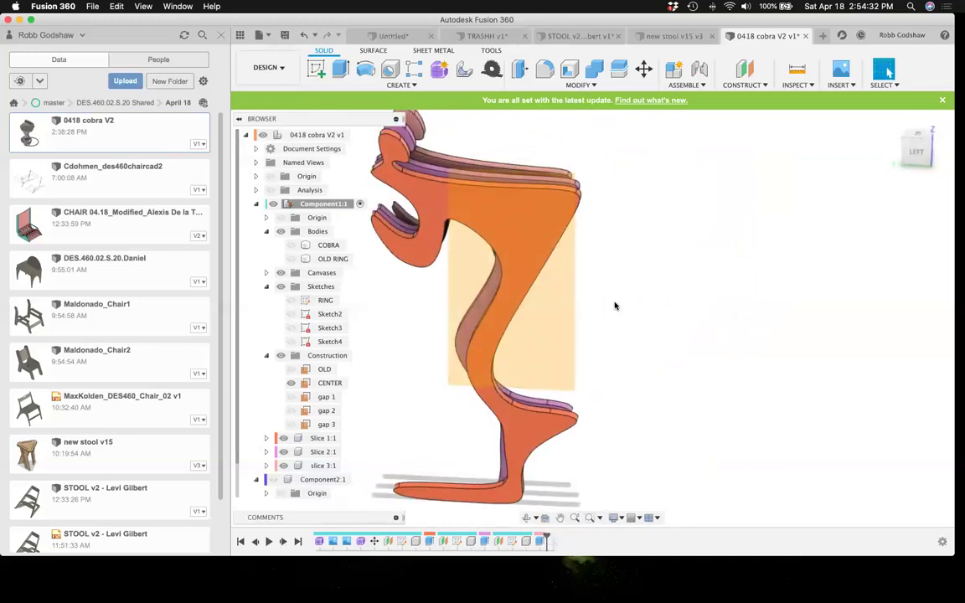
shift+scroll(615, 305, right, 8)
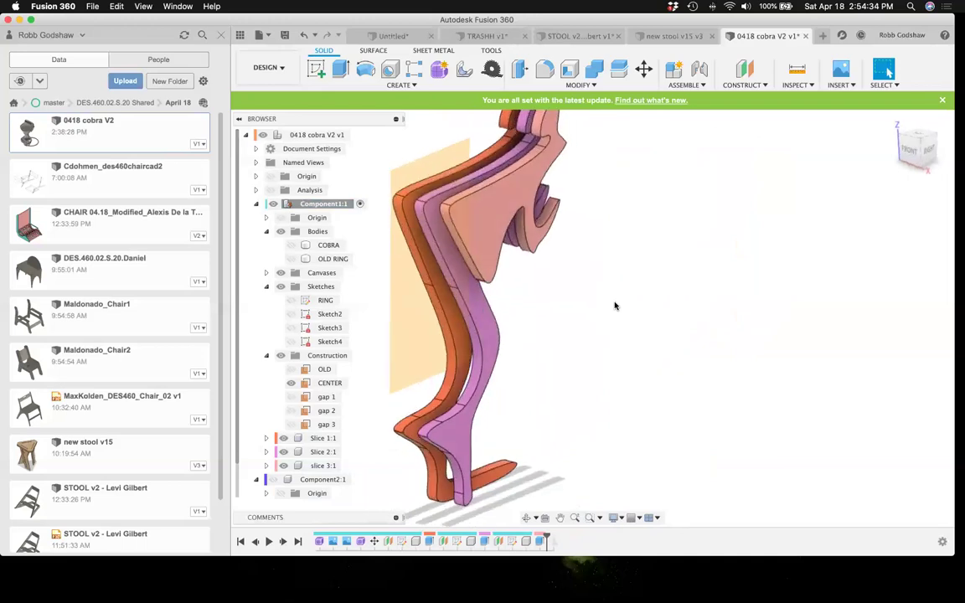
shift+scroll(615, 306, up, 3)
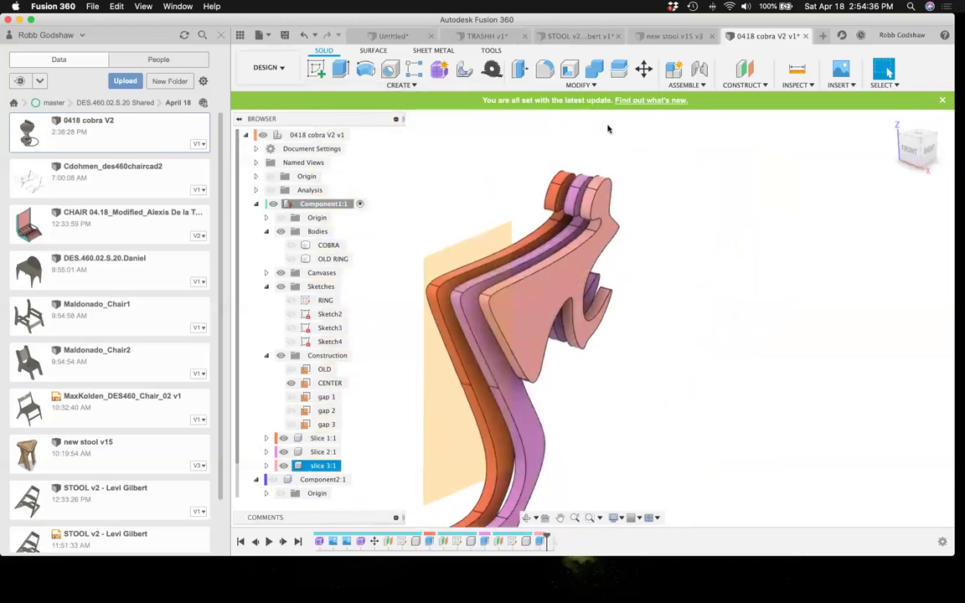
key(Escape)
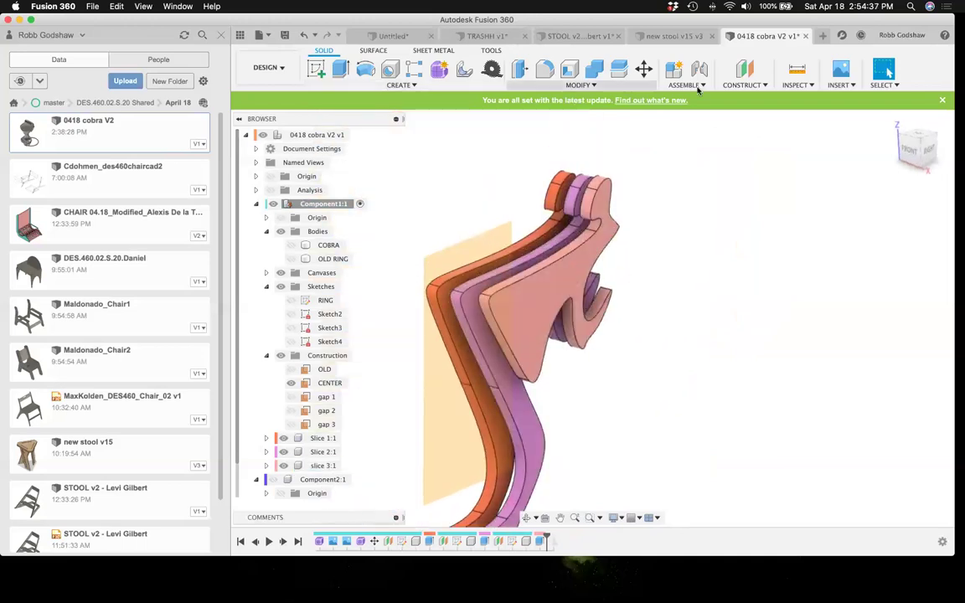
- Create a construction plane offset from the outer face of slice 3 by the gap parameter
click(744, 71)
click(557, 283)
text(g)
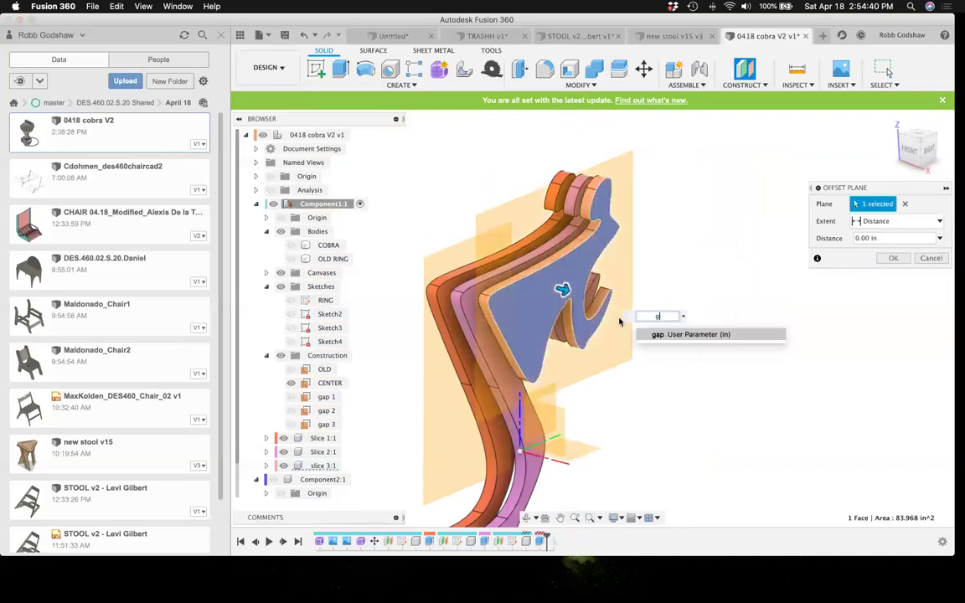
text(ap)
key(Return)
key(Return)
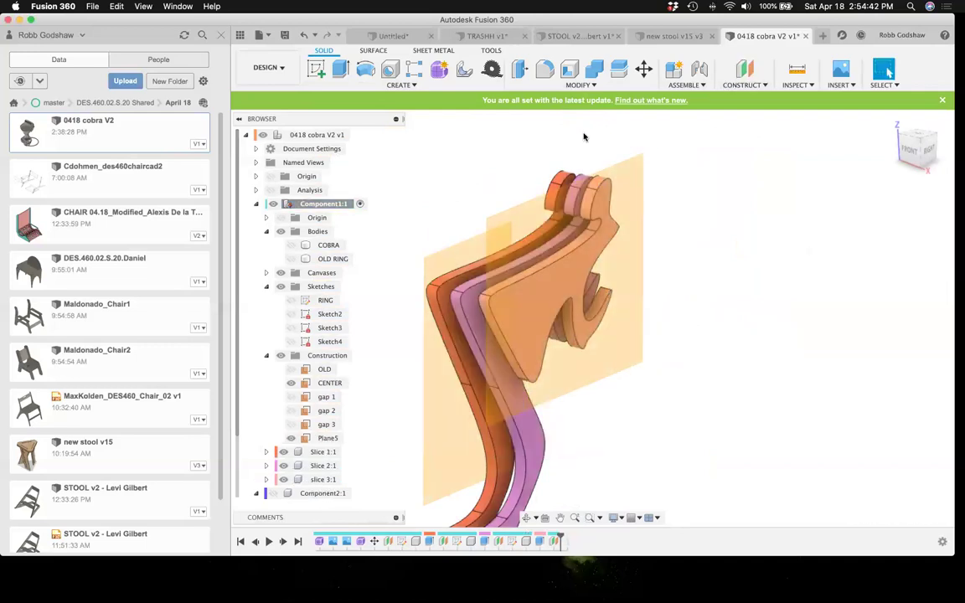
- Sketch the intersection of the COBRA body on the new offset plane, with the three slices hidden, and finish the sketch
click(312, 71)
click(626, 249)
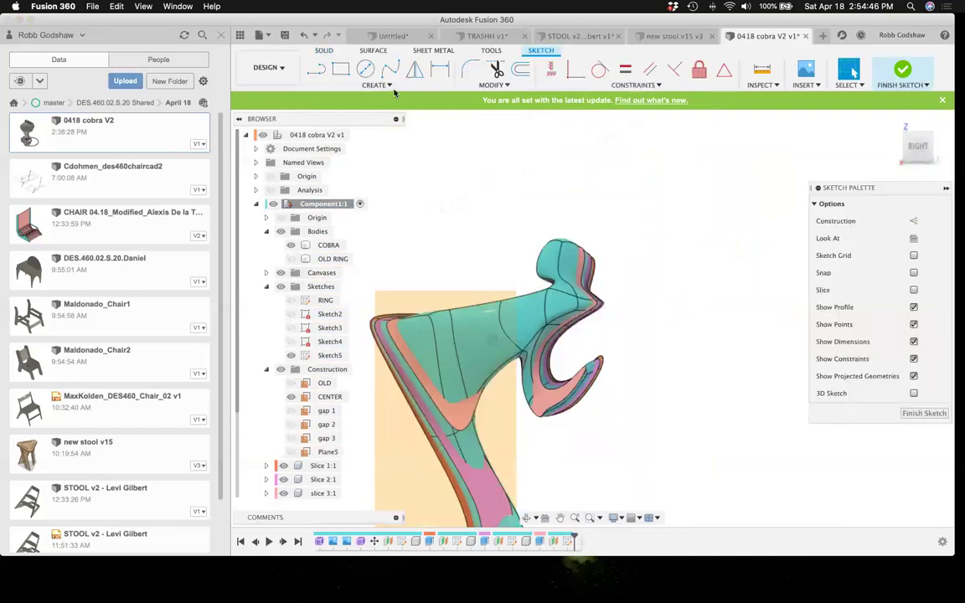
click(369, 85)
mouse_move(404, 280)
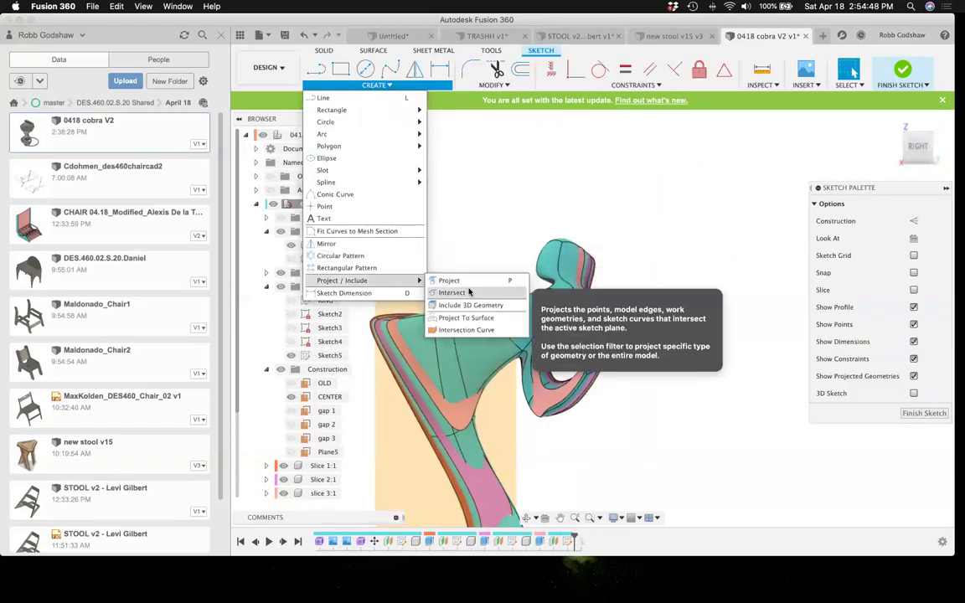
click(452, 292)
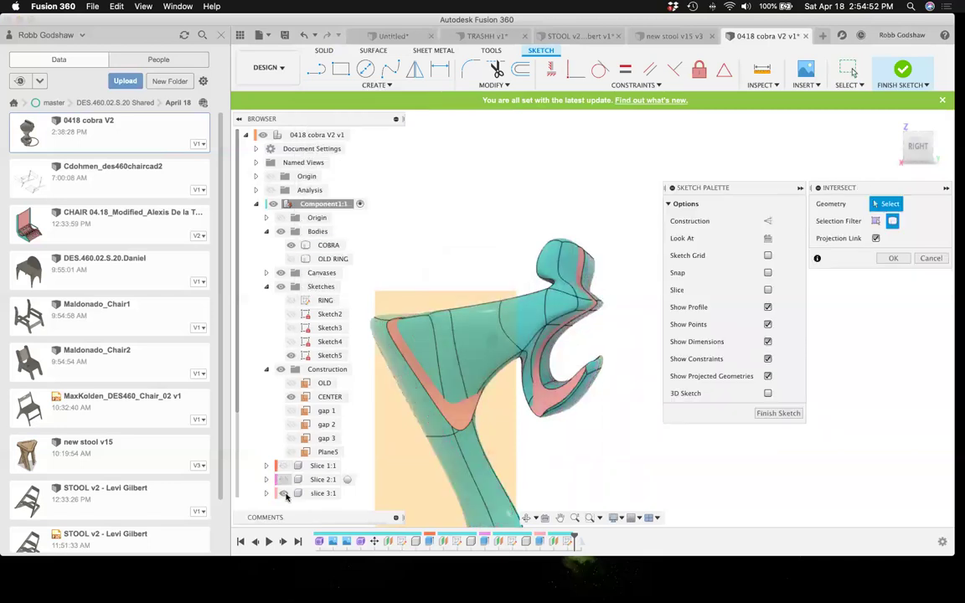
scroll(285, 469, down, 2)
click(473, 346)
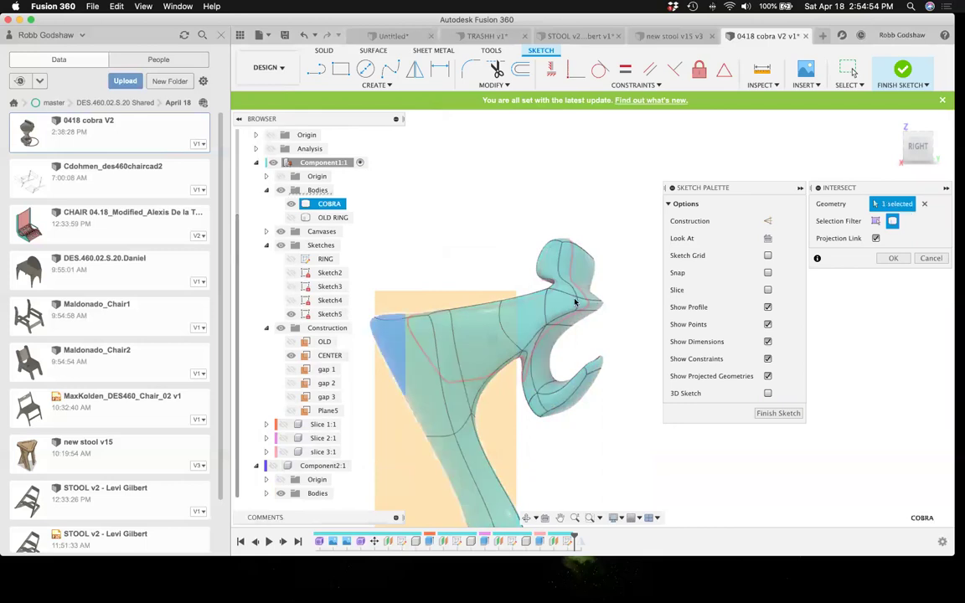
key(Return)
shift+middle_drag(601, 302, 754, 209)
click(900, 72)
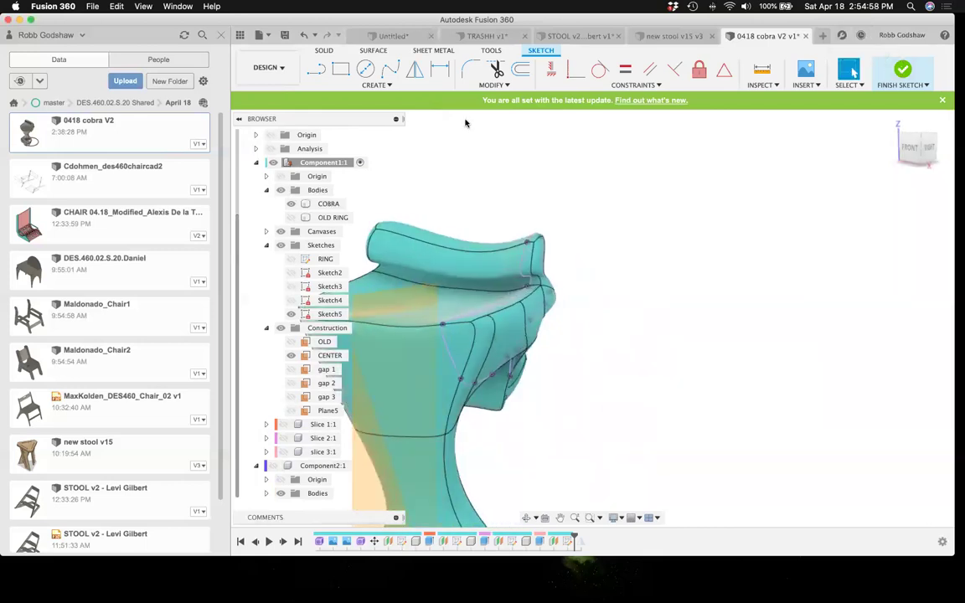
- Extrude the upper closed profile of the newest intersection sketch by the thickness parameter as a new component
key(e)
click(506, 317)
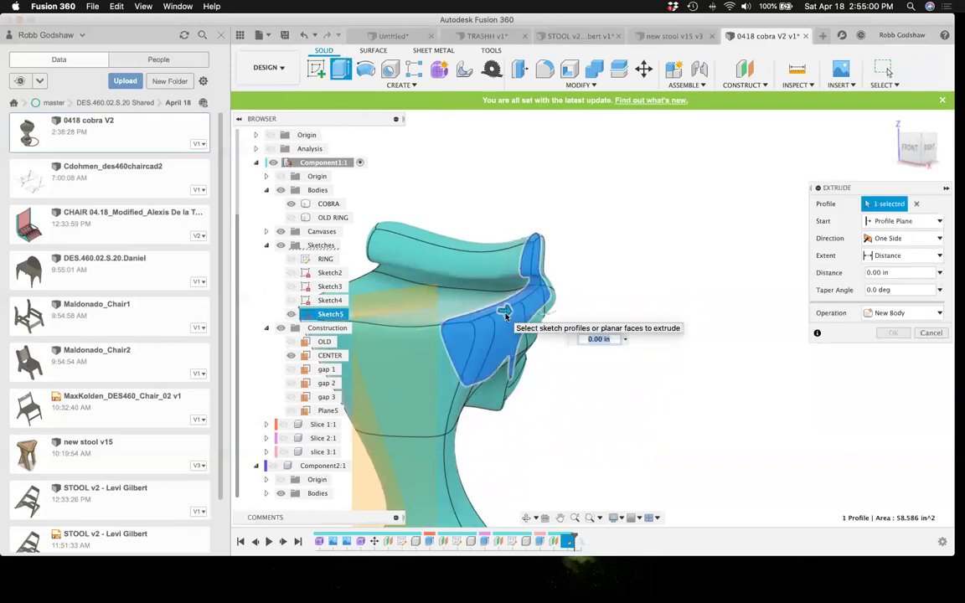
key(Return)
click(888, 314)
click(889, 376)
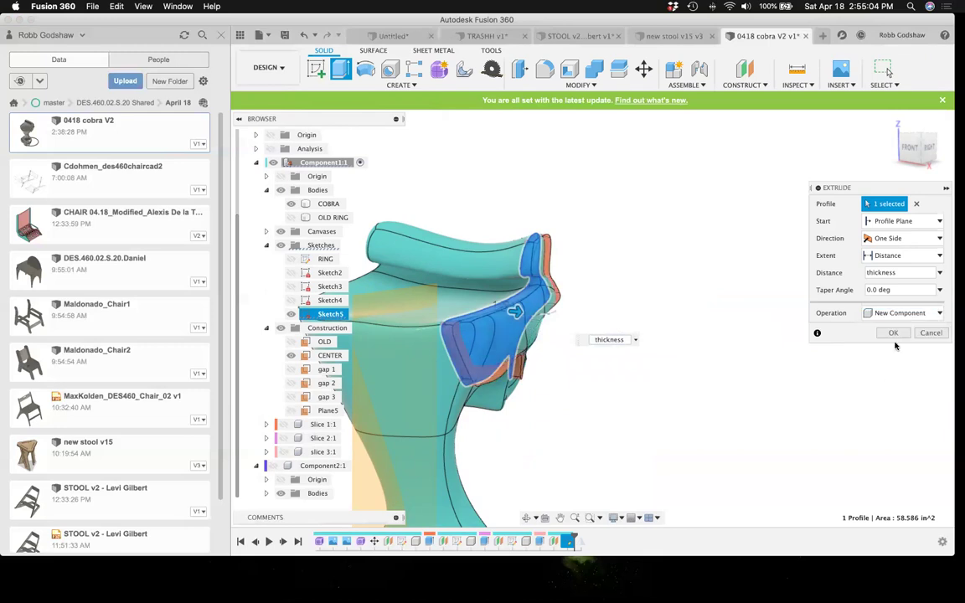
click(893, 332)
- Show slices 1, 2 and 3 again alongside the new fourth slice
shift+middle_drag(588, 343, 588, 340)
click(283, 452)
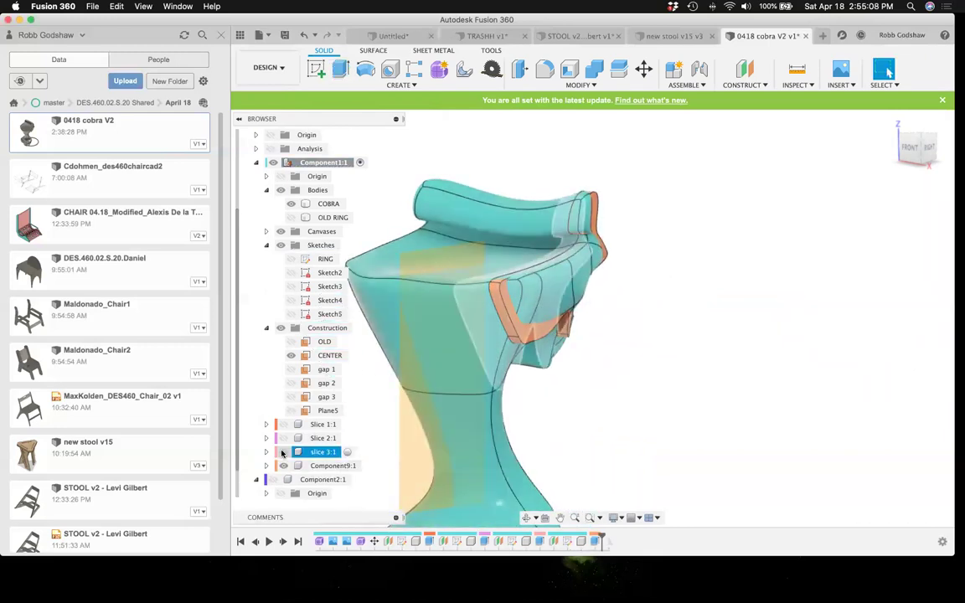
click(283, 438)
click(283, 424)
shift+middle_drag(416, 408, 416, 408)
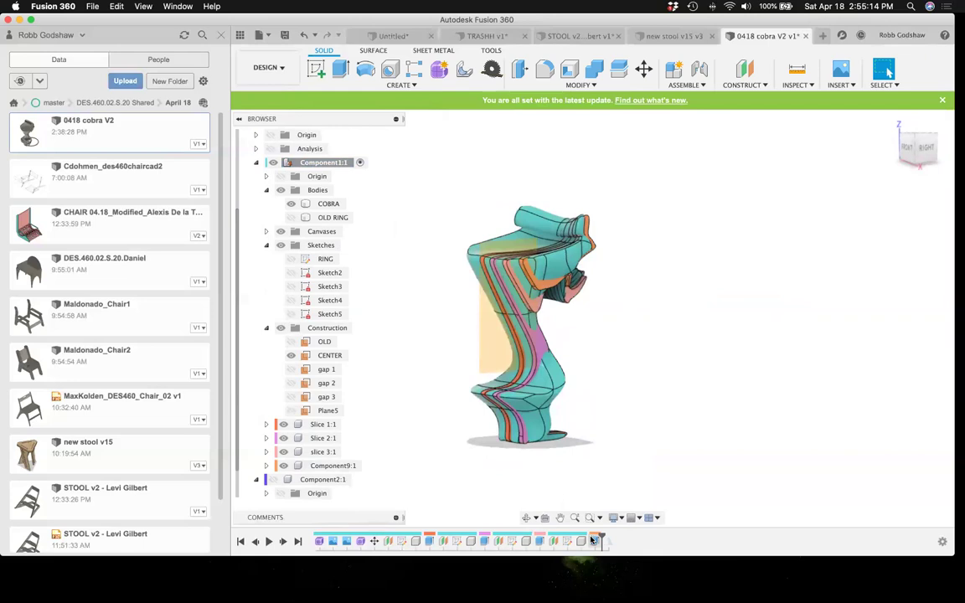
- Hide the COBRA body and add the lower leg profile to the fourth slice's extrusion
right_click(594, 540)
click(625, 423)
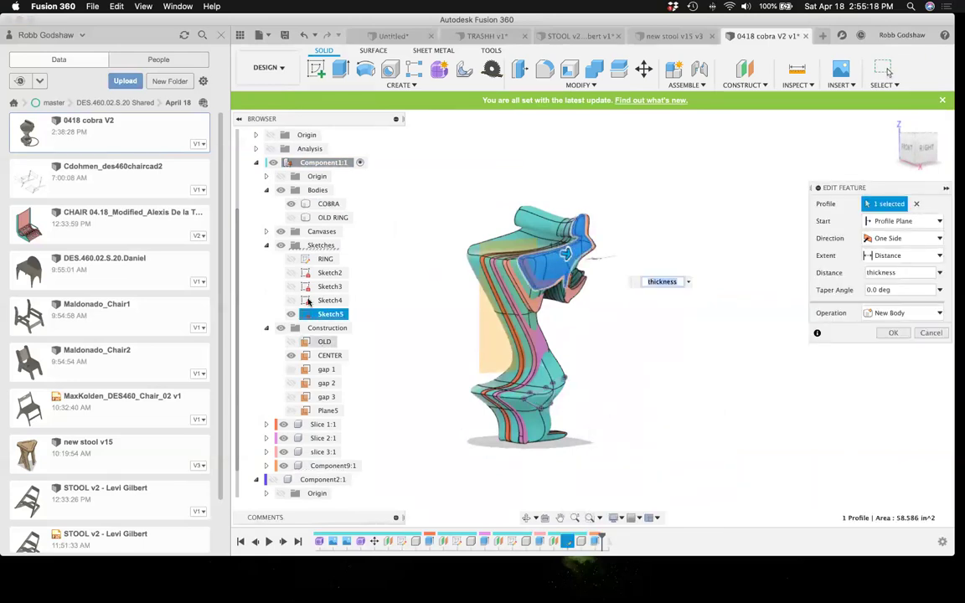
click(291, 205)
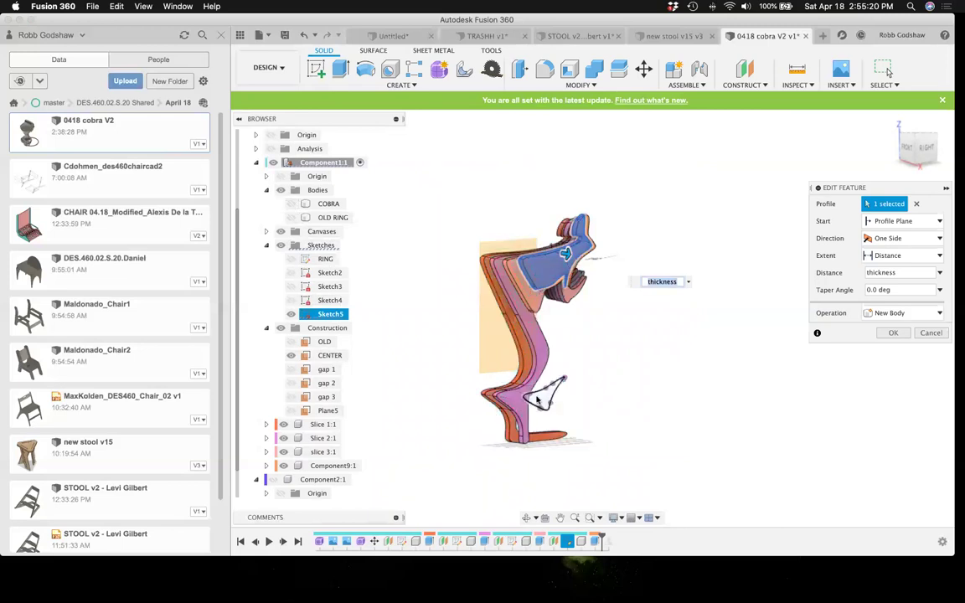
click(537, 399)
click(891, 332)
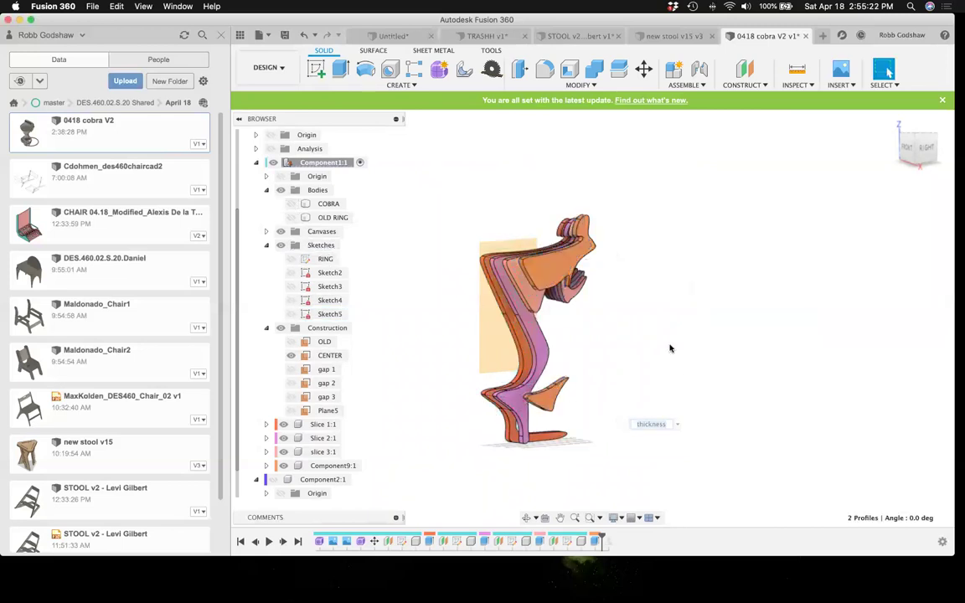
- Edit slice 3's extrusion to include the lower leg profile of its sketch as well
scroll(478, 357, up, 6)
shift+scroll(479, 355, left, 8)
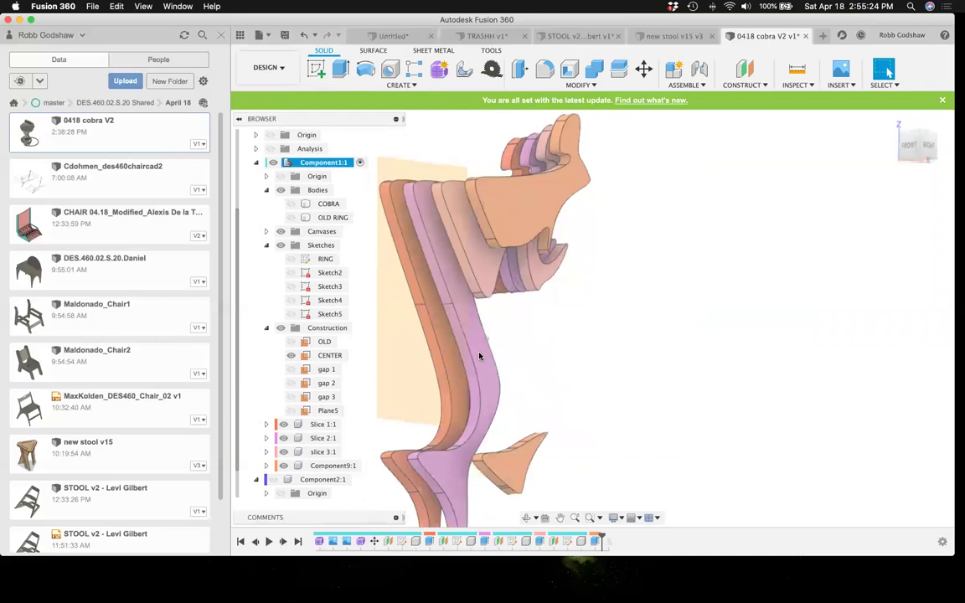
shift+scroll(479, 356, left, 5)
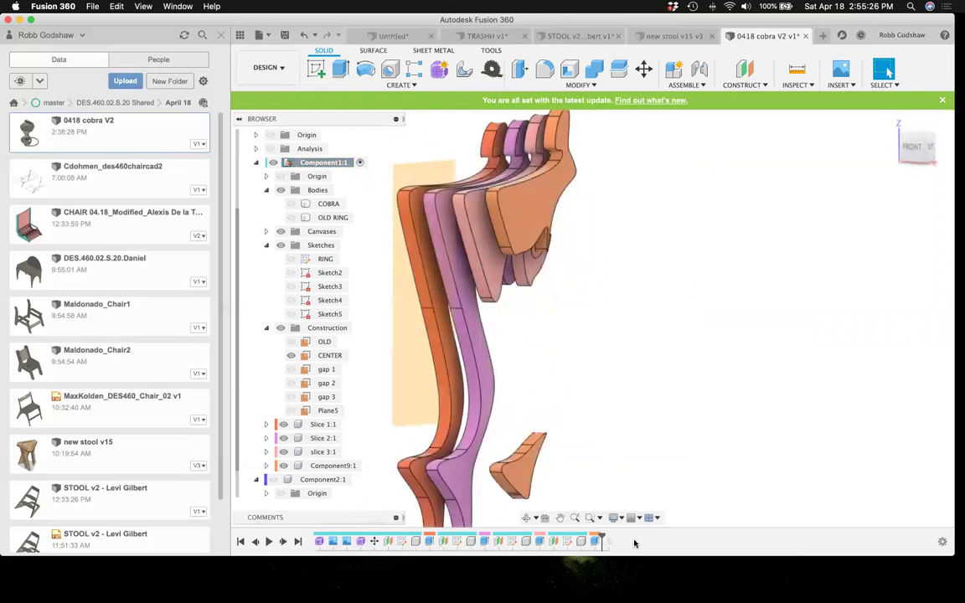
right_click(540, 541)
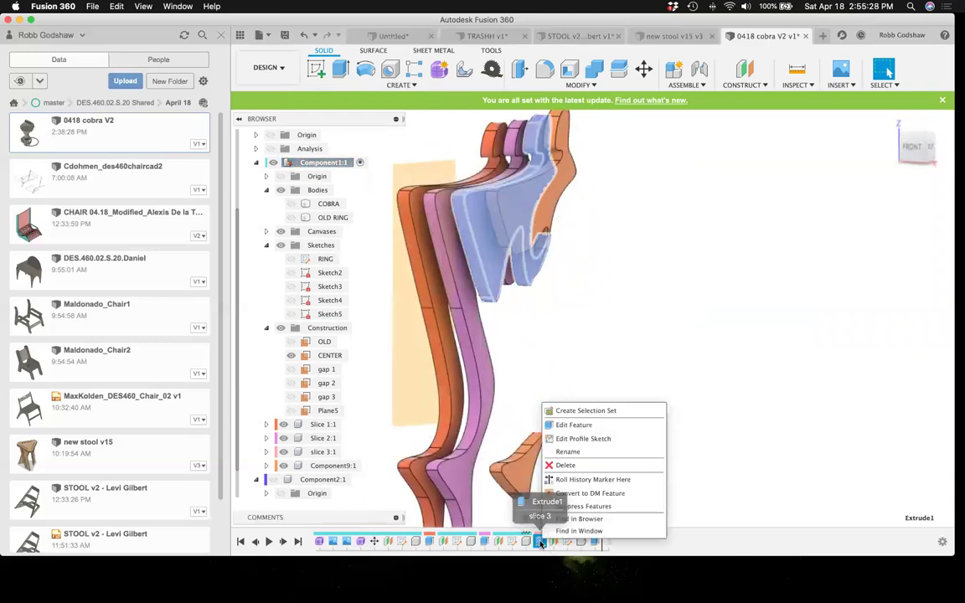
click(573, 425)
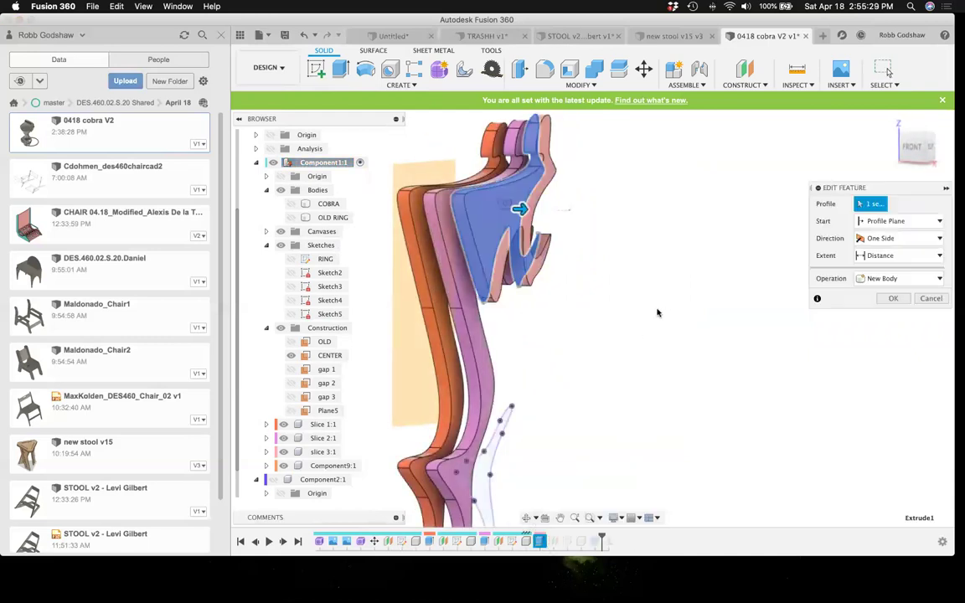
click(483, 471)
click(891, 334)
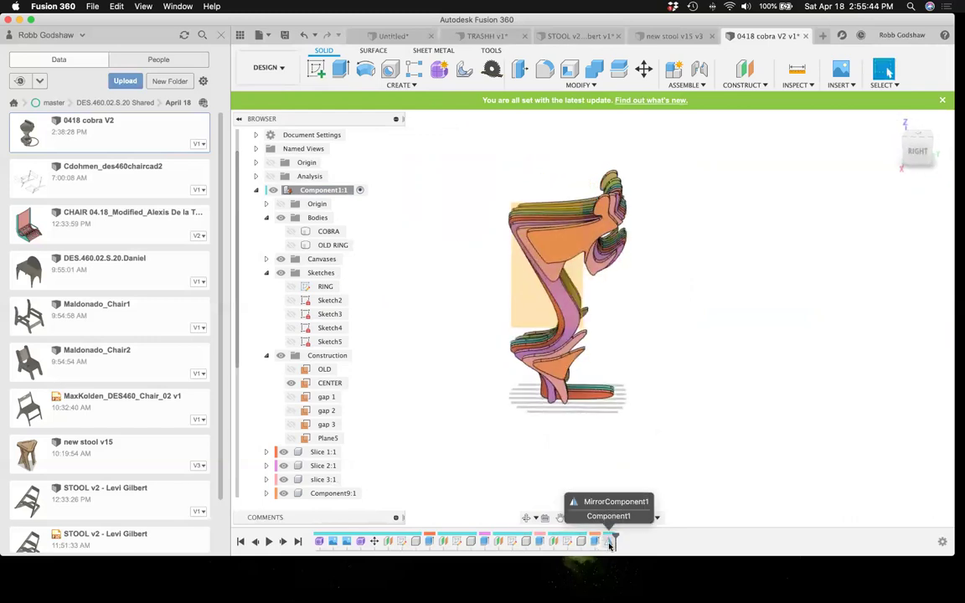
- Edit the mirror feature, replacing its objects with the fourth slice component and slices 3, 2 and 1, keeping the CENTER plane
right_click(610, 540)
click(642, 455)
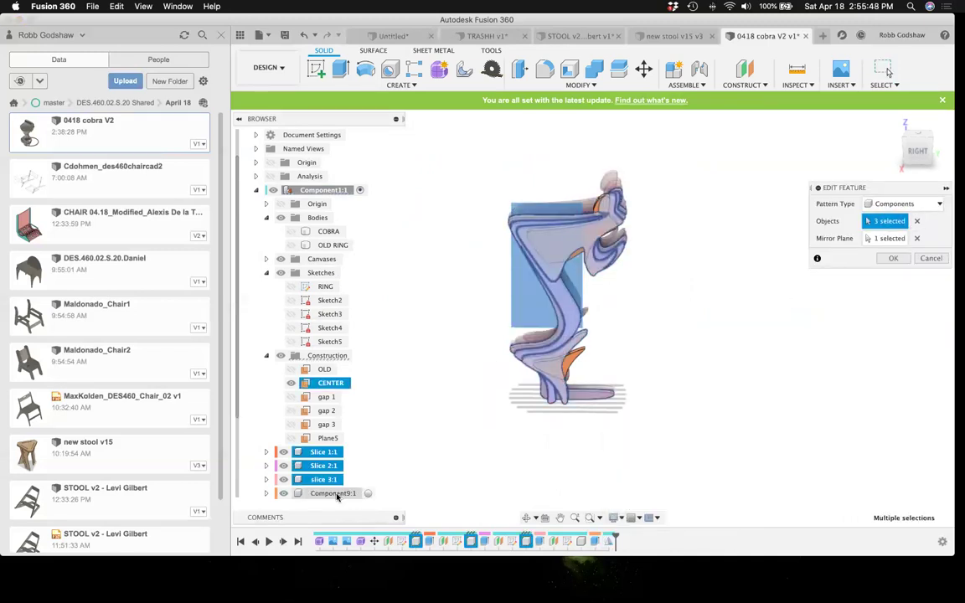
click(917, 220)
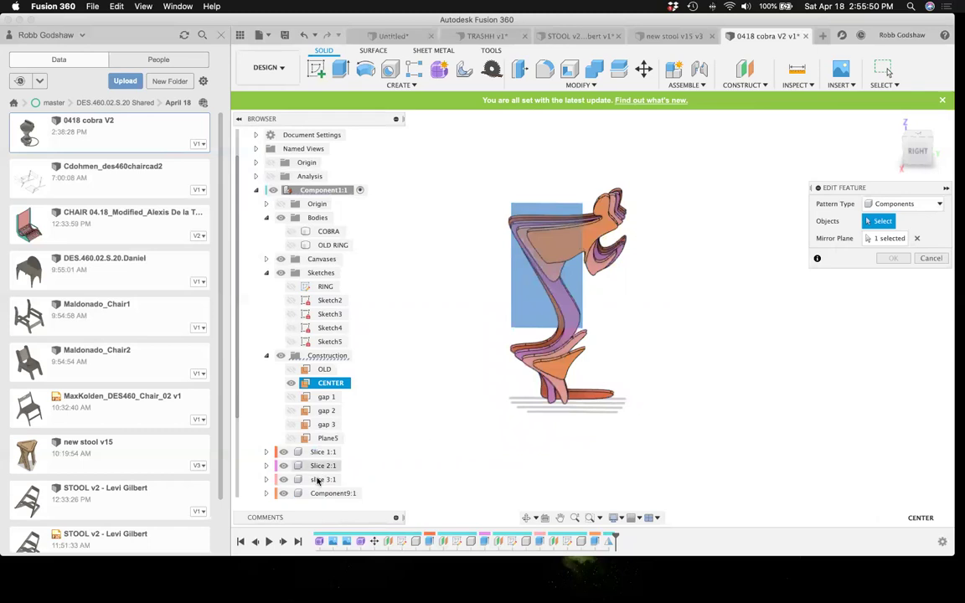
scroll(318, 486, down, 3)
click(328, 451)
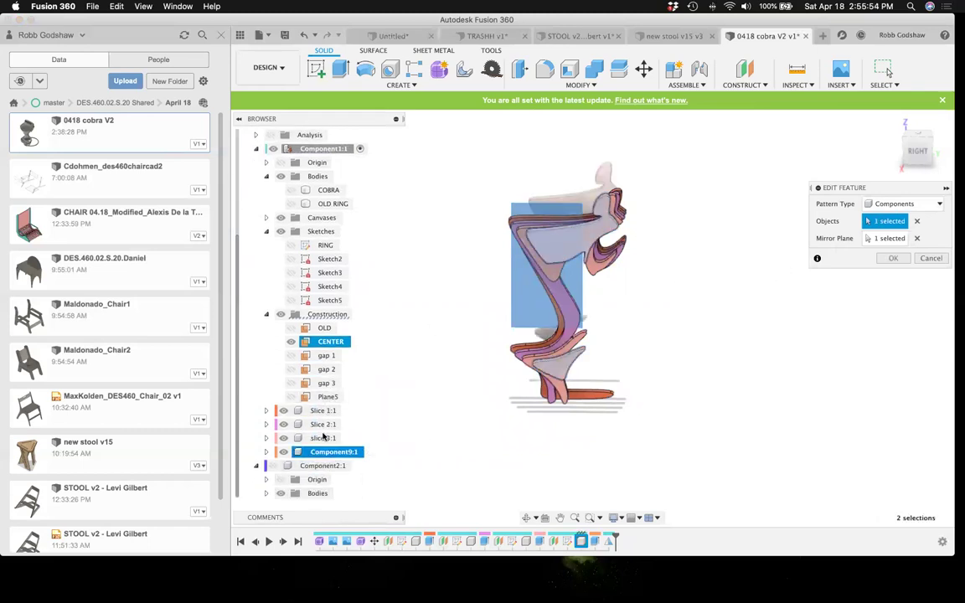
click(322, 437)
click(322, 424)
click(322, 410)
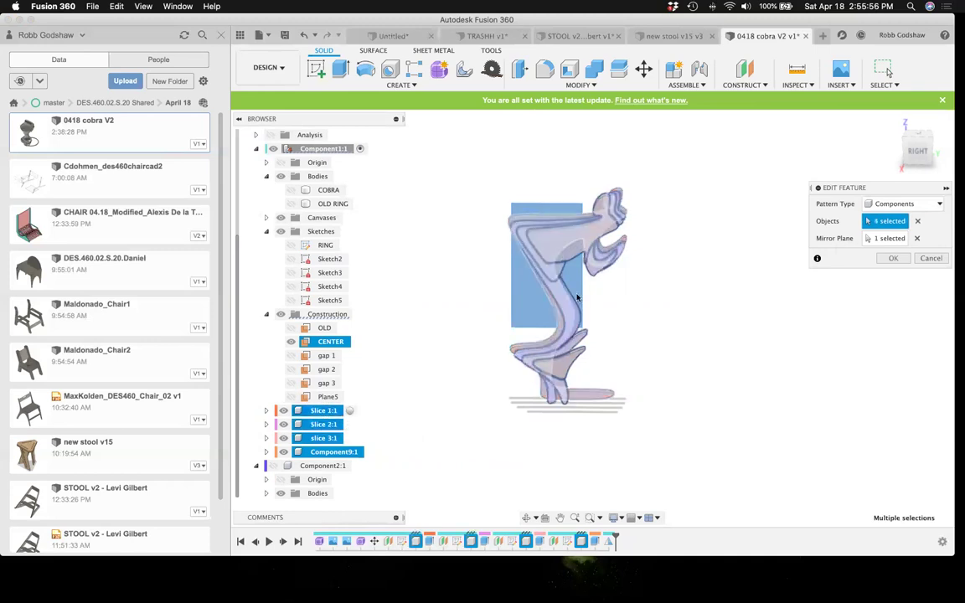
click(905, 258)
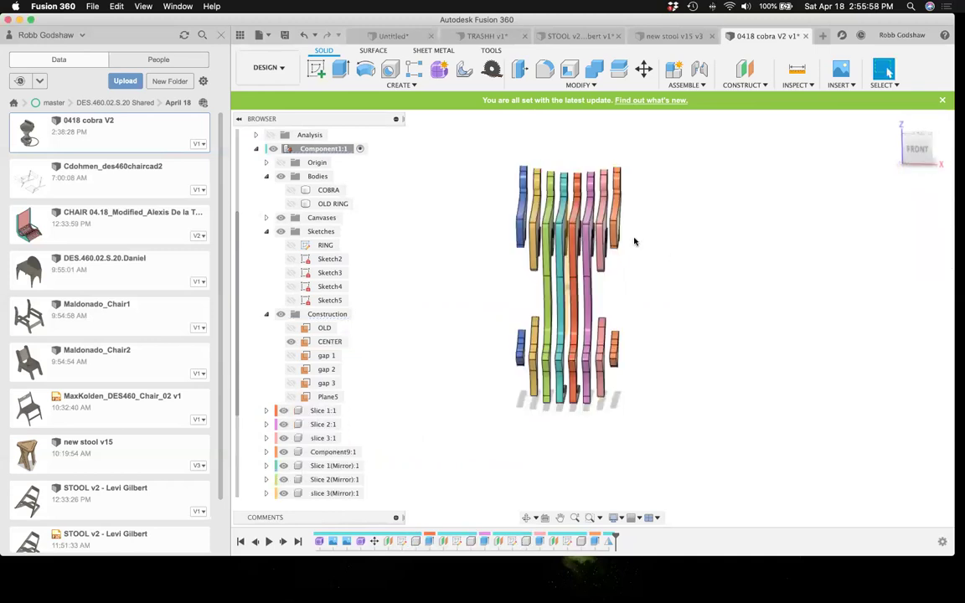
scroll(633, 241, up, 5)
shift+scroll(633, 241, right, 10)
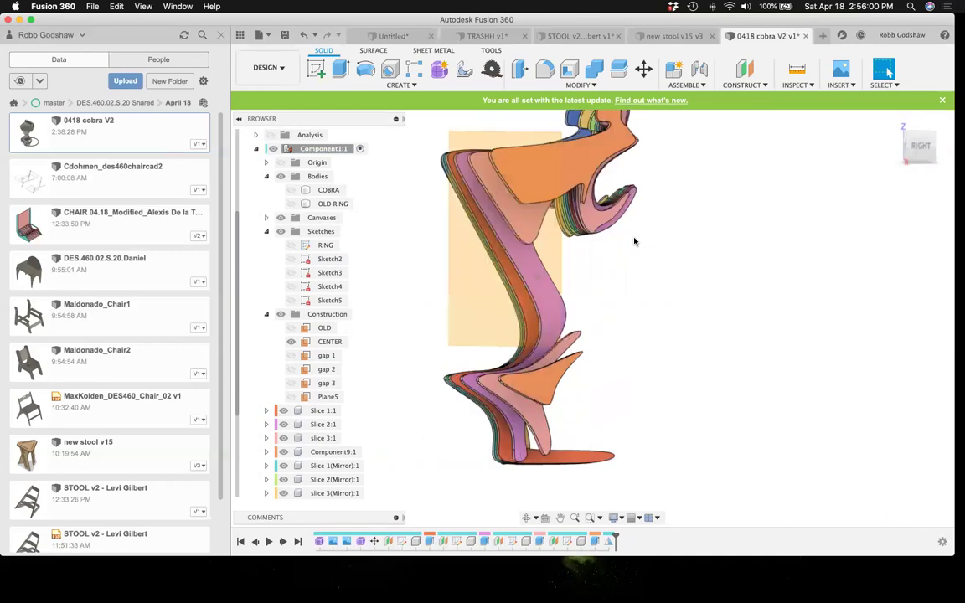
shift+scroll(633, 241, right, 10)
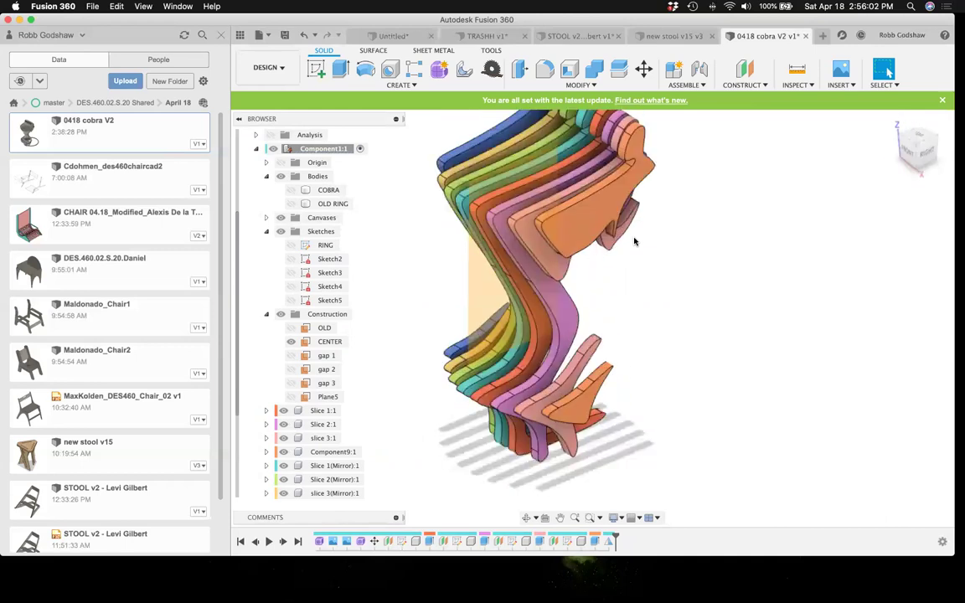
scroll(633, 241, up, 5)
scroll(634, 241, down, 4)
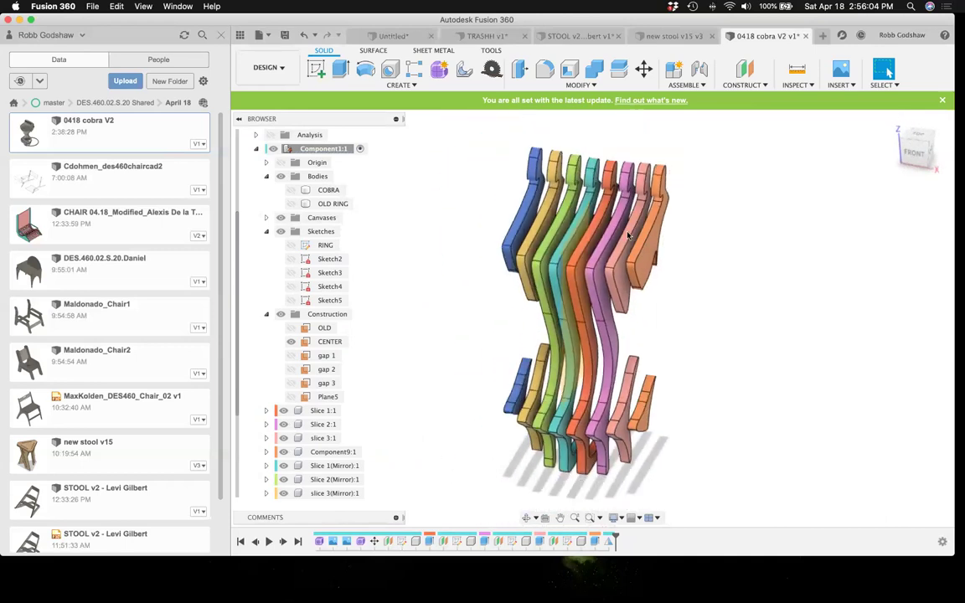
click(656, 6)
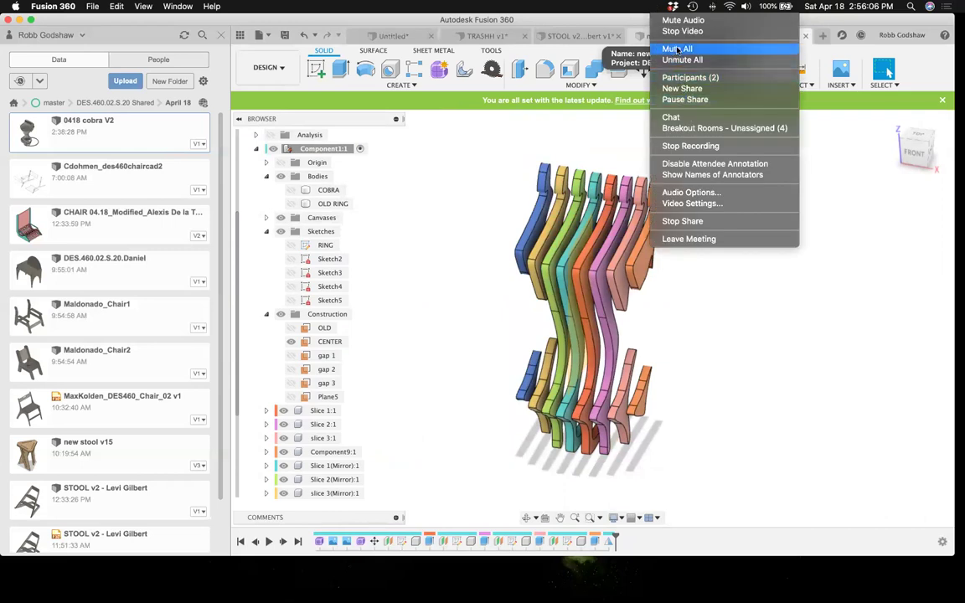